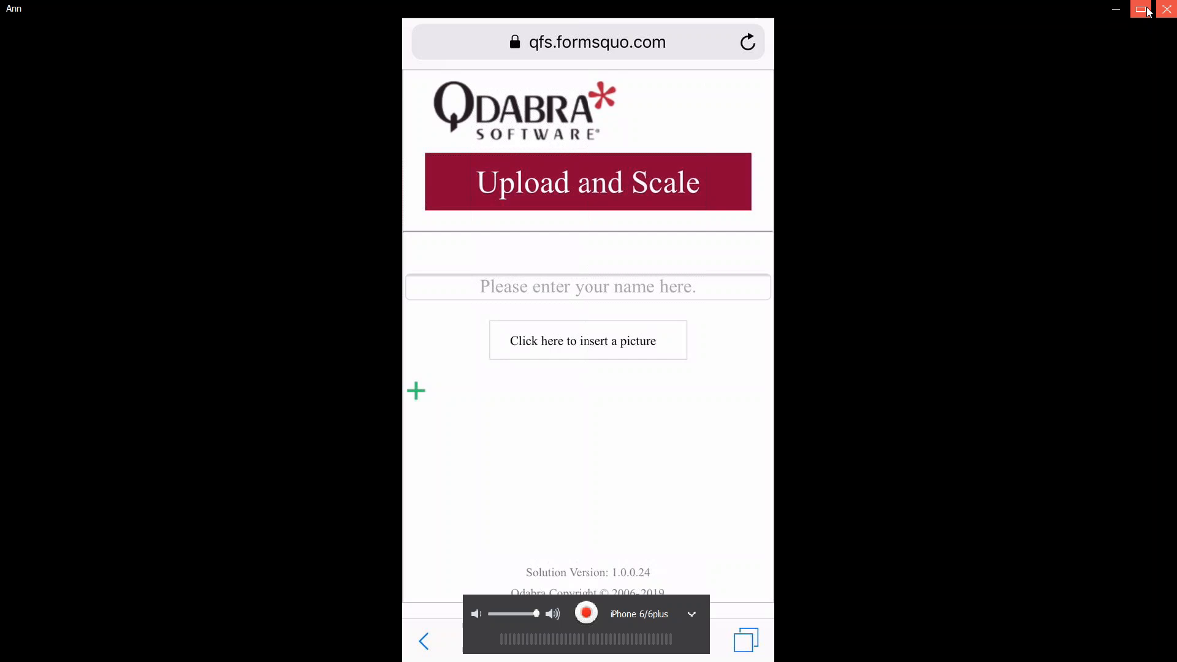
Minimize the mirrored phone window to bring the SharePoint Images library in the browser into view
click(1115, 11)
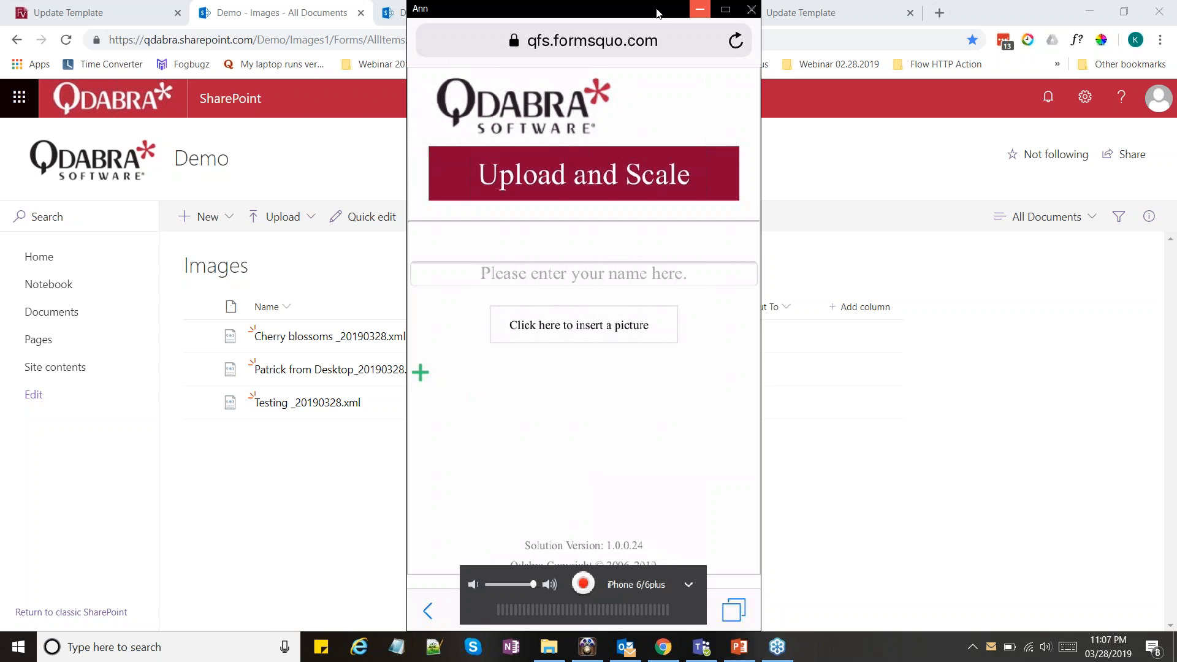
double_click(683, 120)
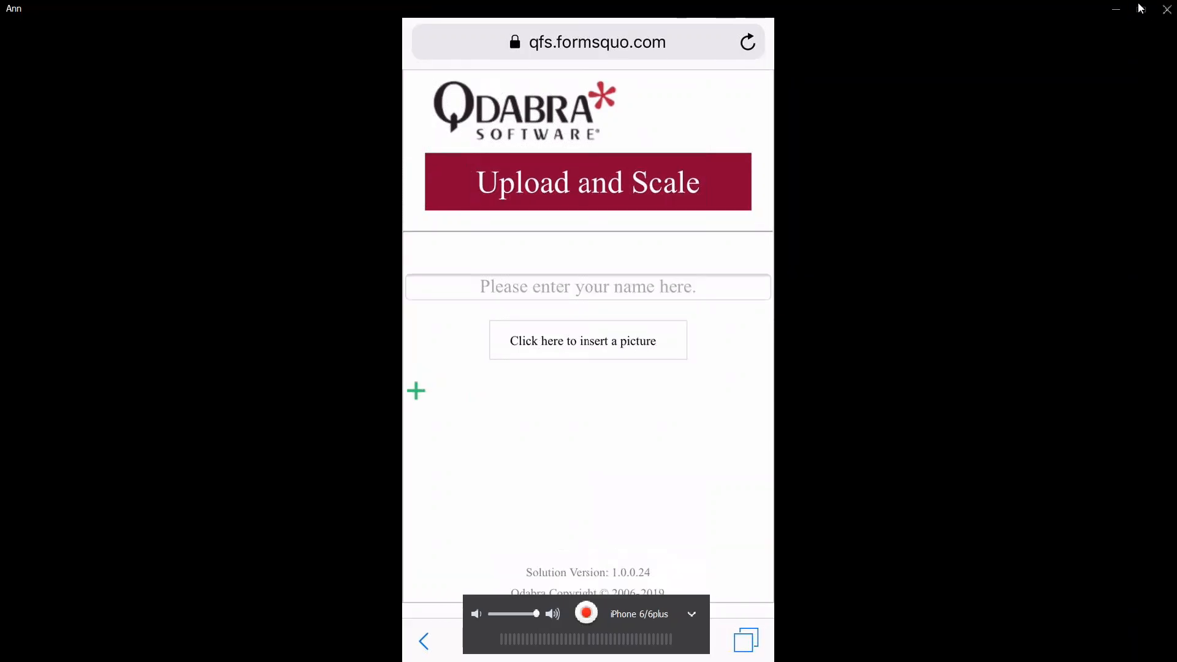
click(1140, 8)
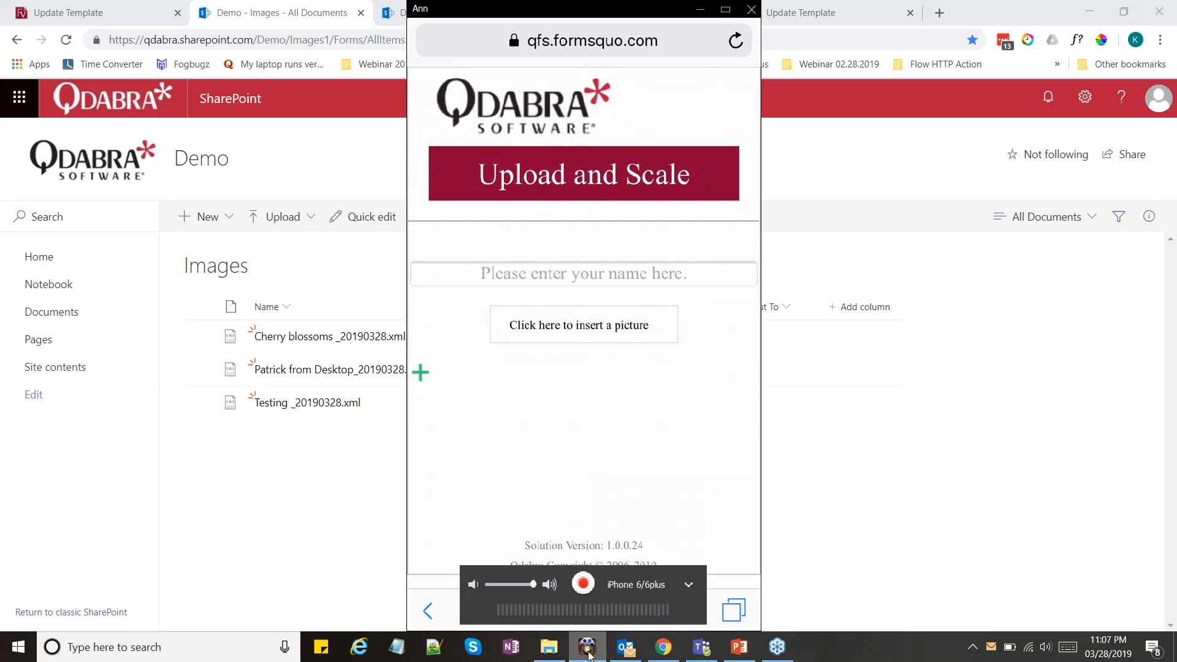
click(726, 9)
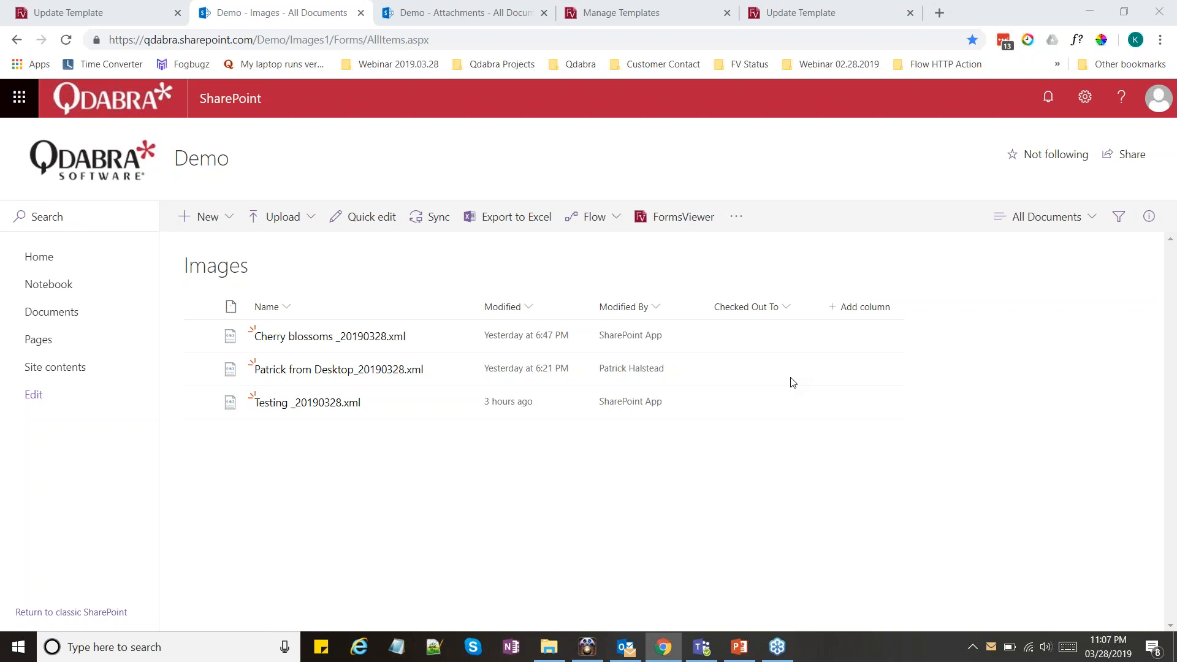
Return from the template update page to the Images library and open its Upload and Scale form with FormsViewer
click(51, 6)
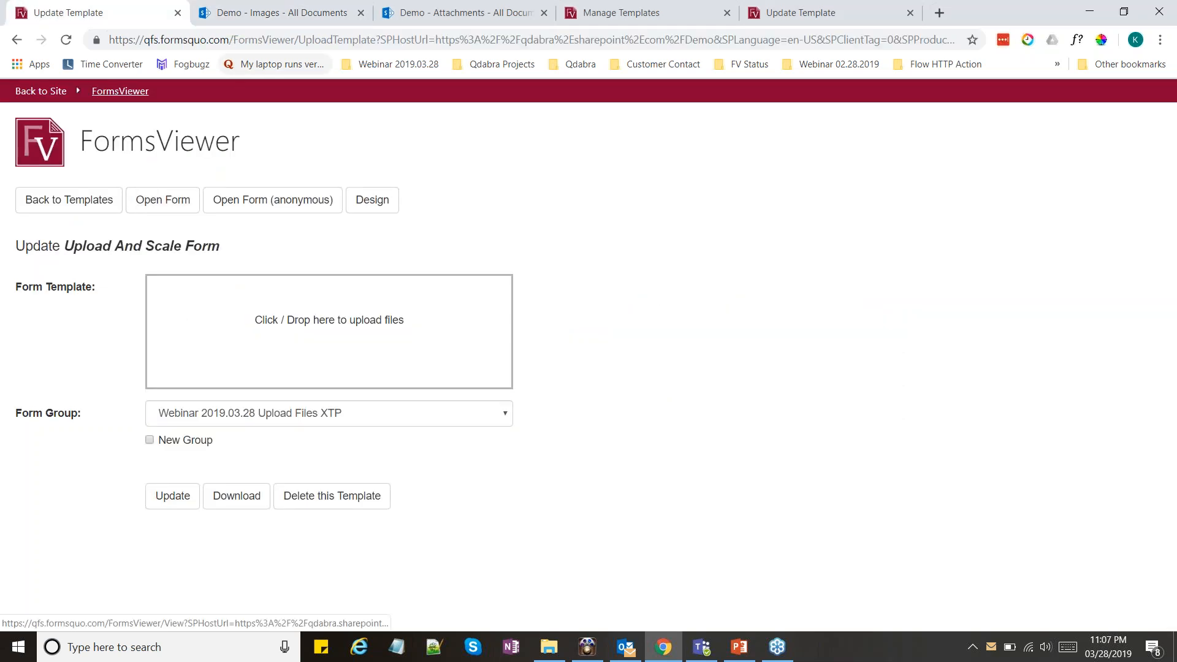
click(256, 17)
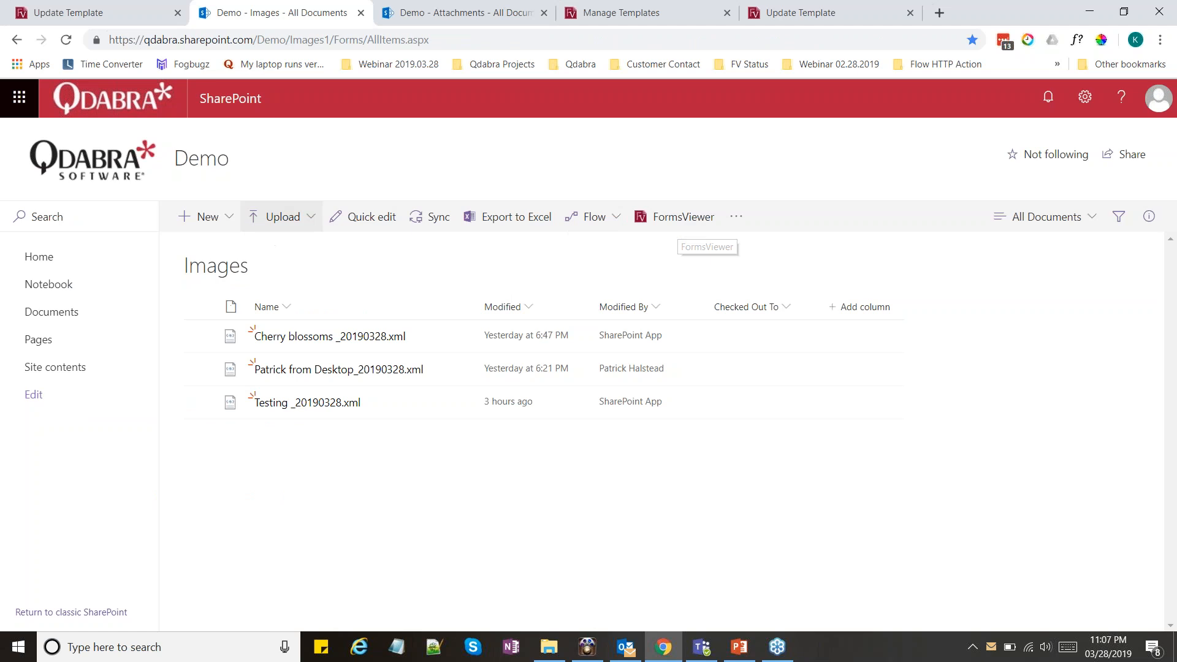
click(669, 227)
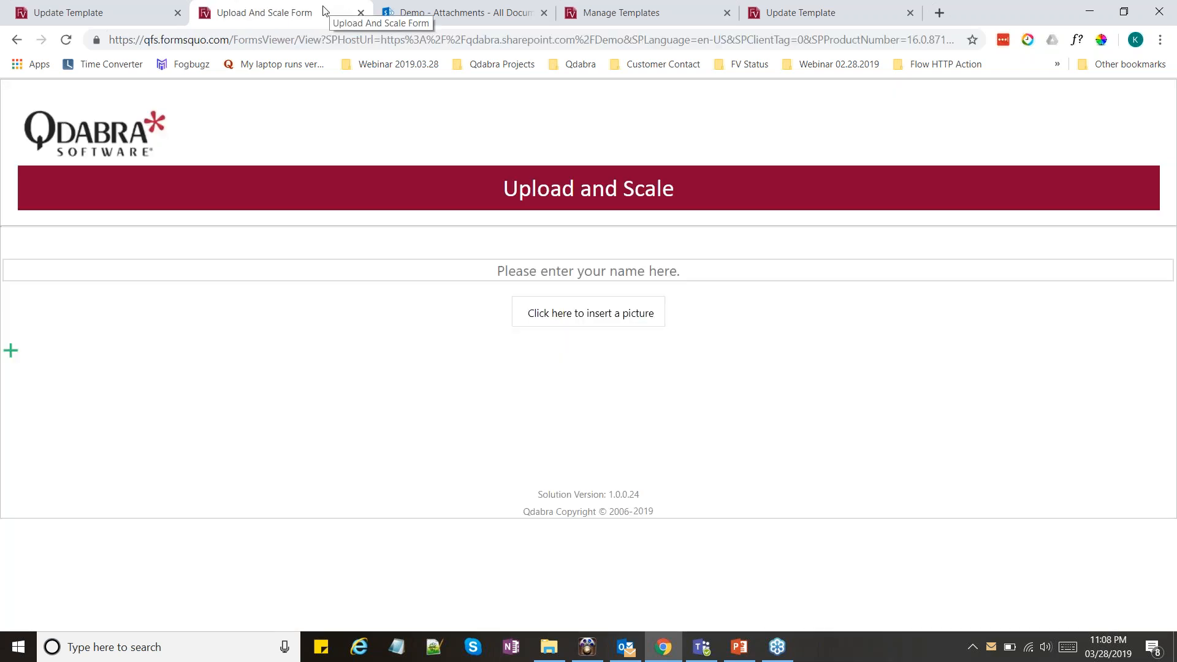
Detach the form into its own smaller browser window and place it over the Attachments library so the folder list stays visible
drag(323, 5, 288, 12)
drag(500, 13, 585, 5)
drag(1171, 313, 706, 305)
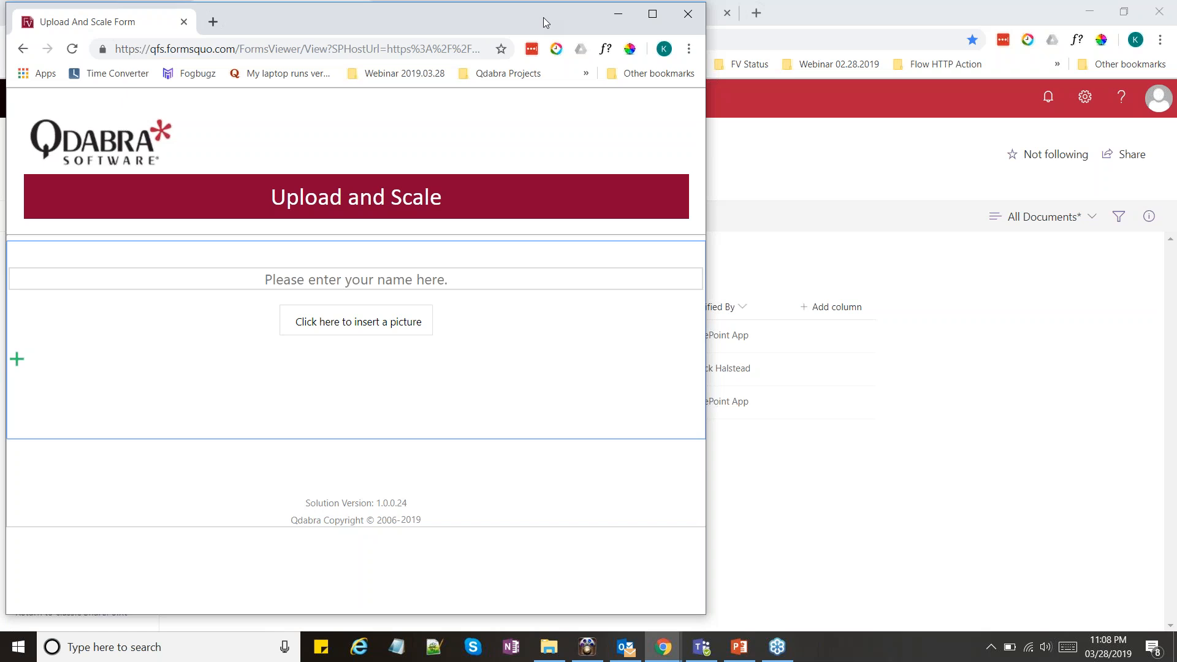
drag(544, 17, 778, 21)
Fill in the submitter's name and insert the avocardio picture from the Images folder into the form
click(675, 282)
text(Kervi)
click(584, 329)
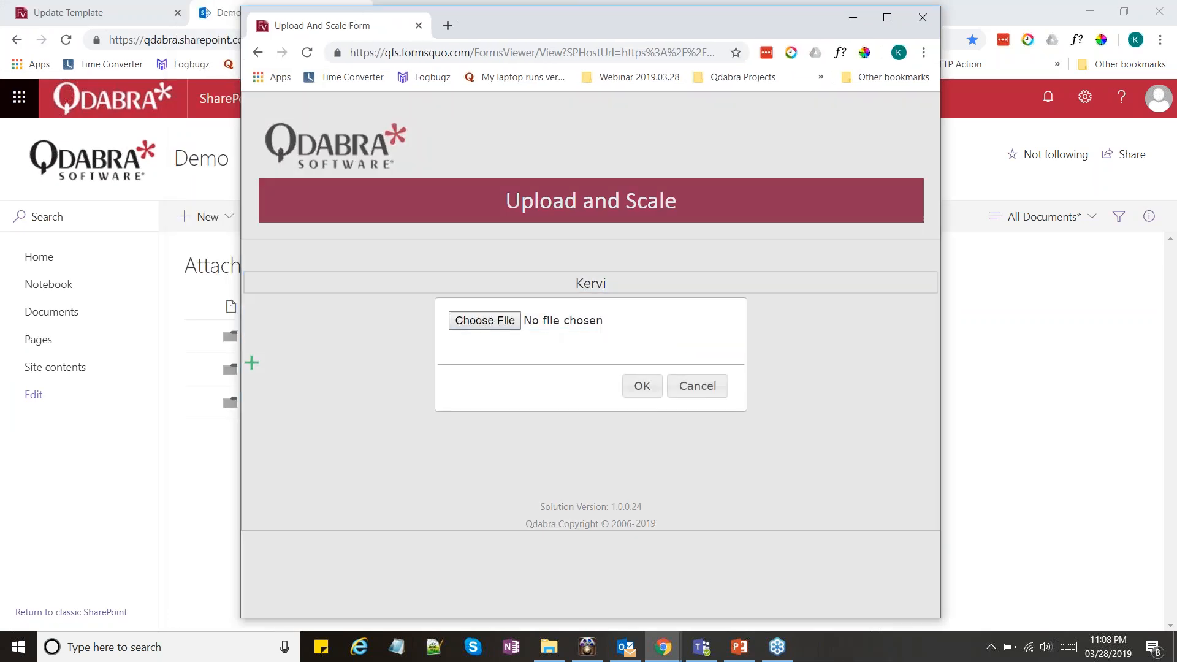
click(485, 320)
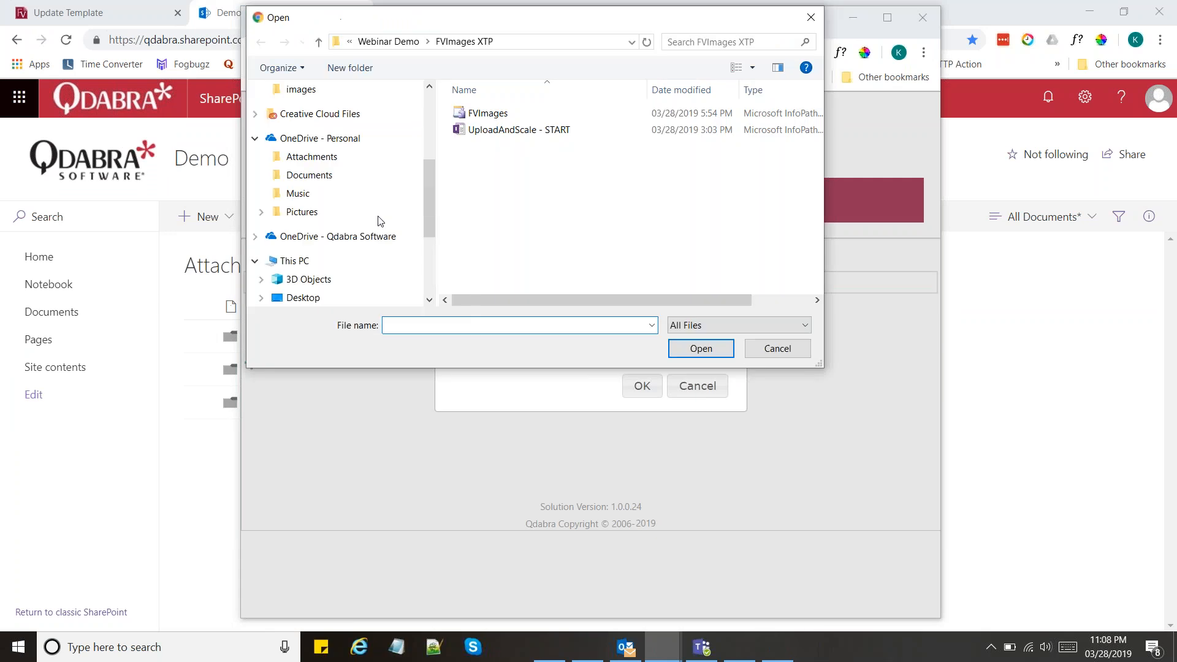
scroll(378, 218, up, 3)
click(301, 194)
click(521, 190)
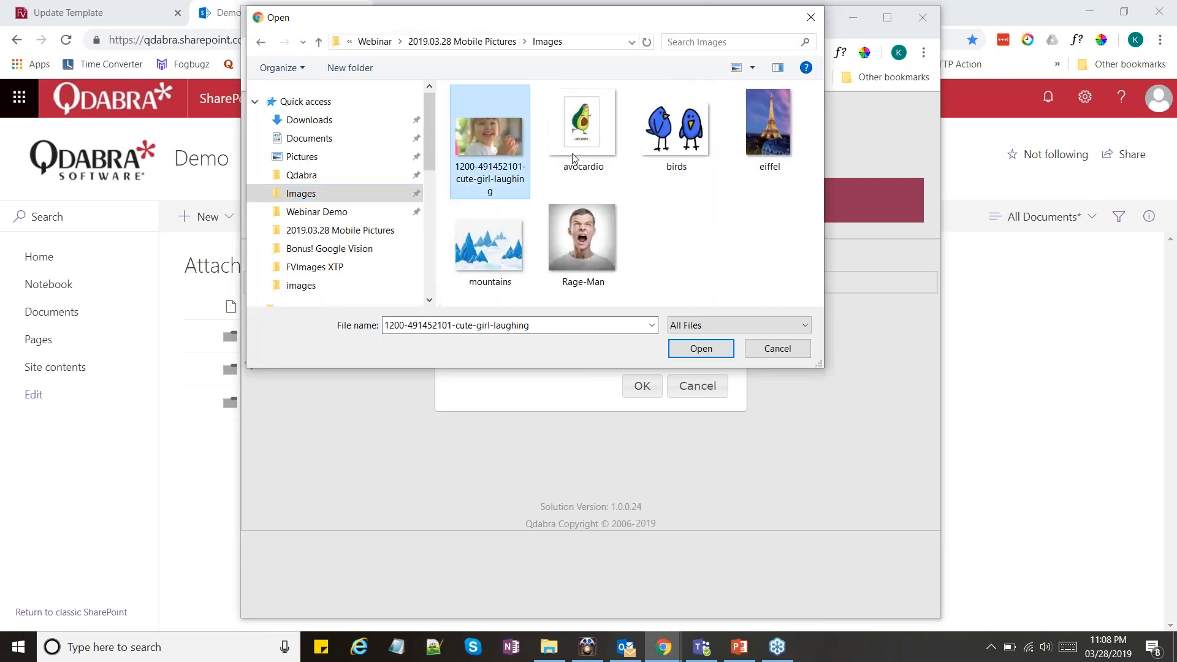
click(605, 145)
double_click(606, 145)
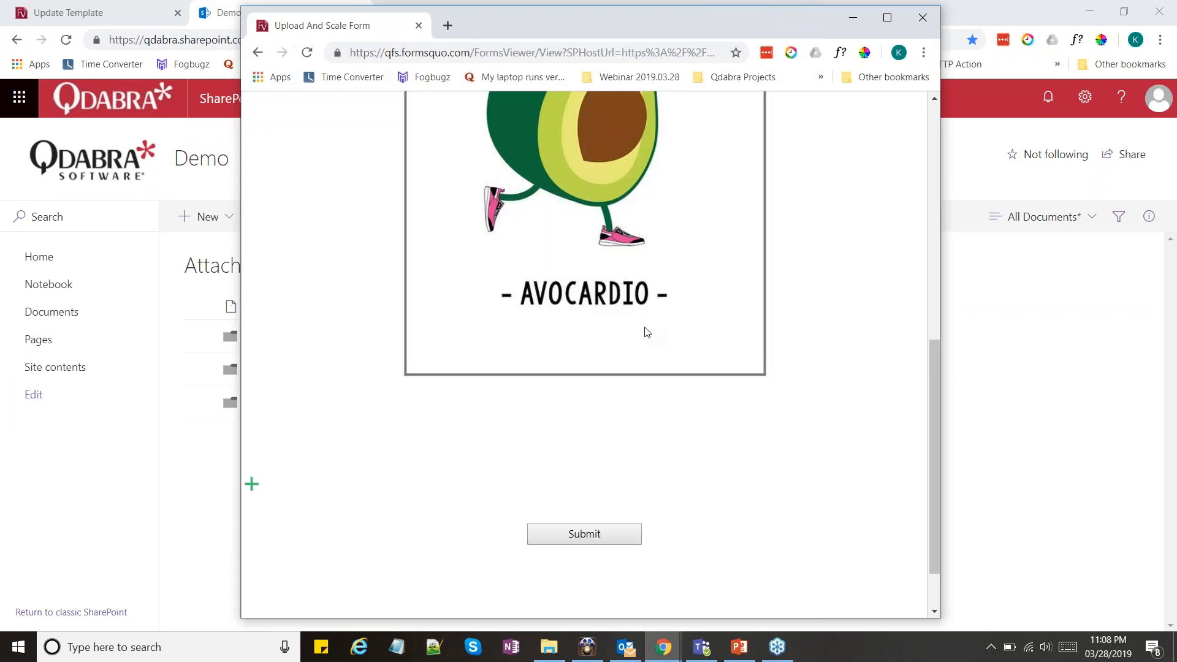
Add another picture field below the avocado and insert the birds image into it
scroll(645, 328, down, 2)
click(254, 413)
click(577, 424)
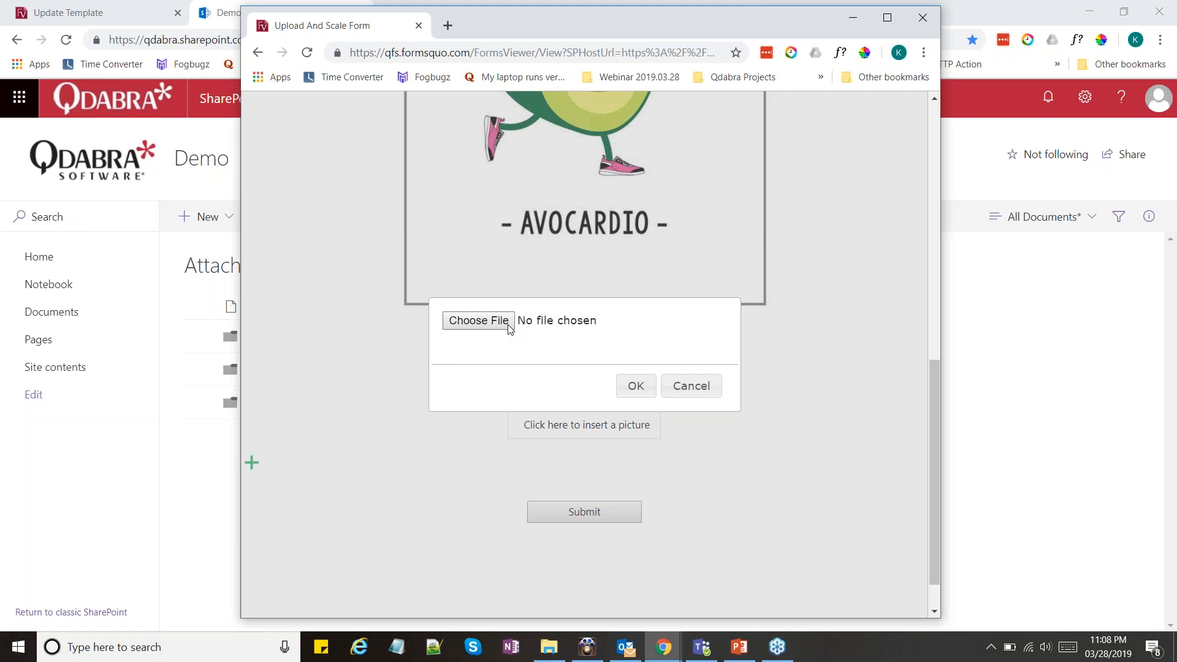
click(508, 322)
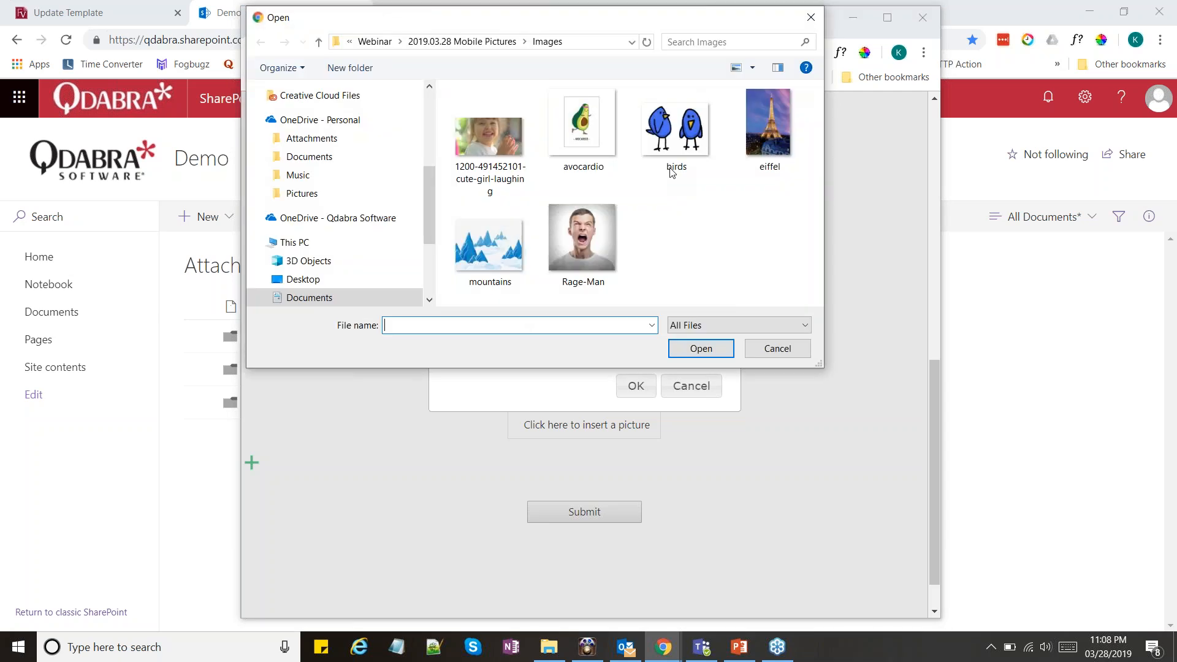
double_click(673, 172)
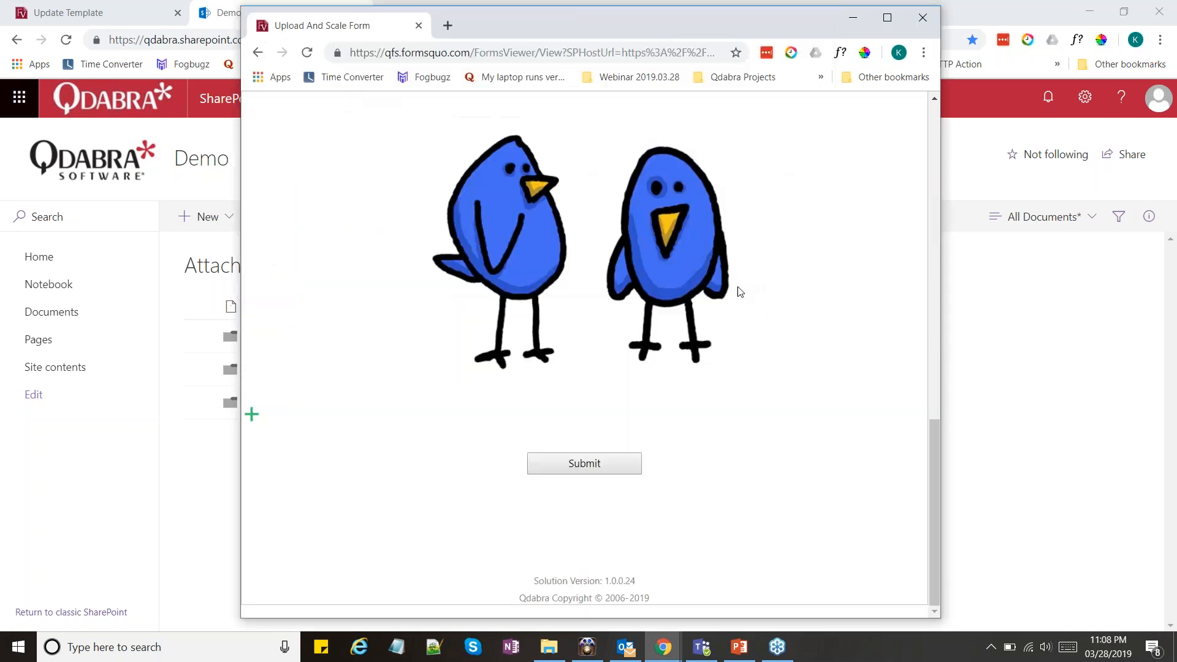
Review both pictures, start the form submission, and try the Original Size scaling before choosing Small
scroll(748, 294, up, 8)
scroll(759, 298, up, 3)
scroll(758, 297, down, 2)
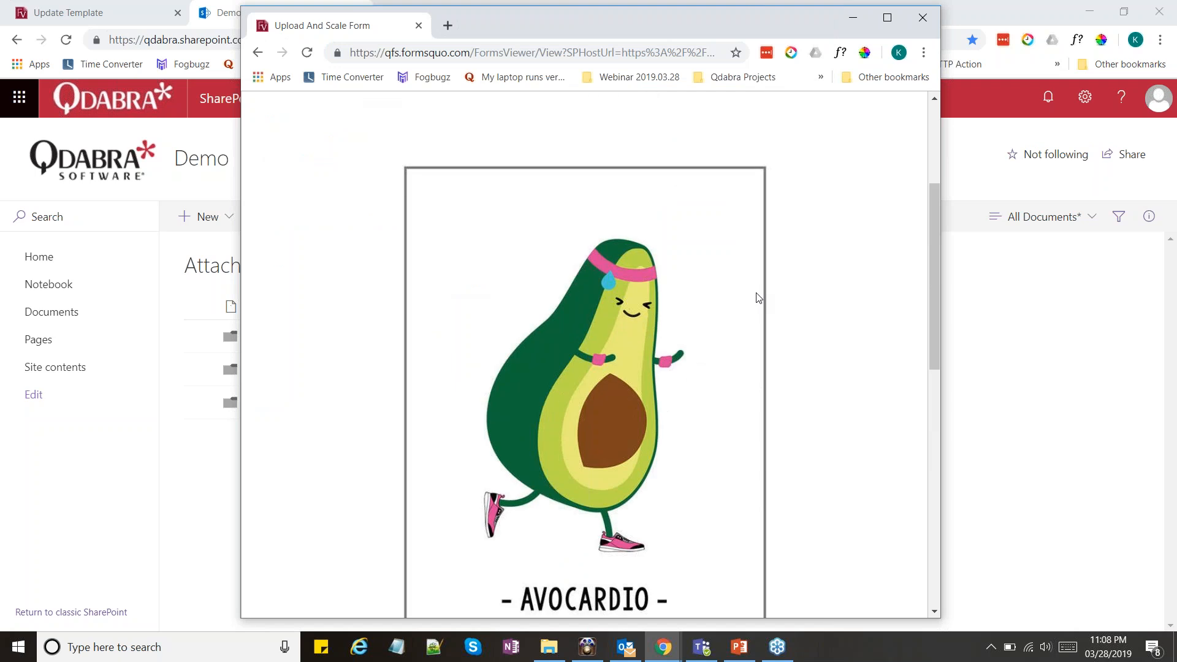
scroll(757, 300, down, 9)
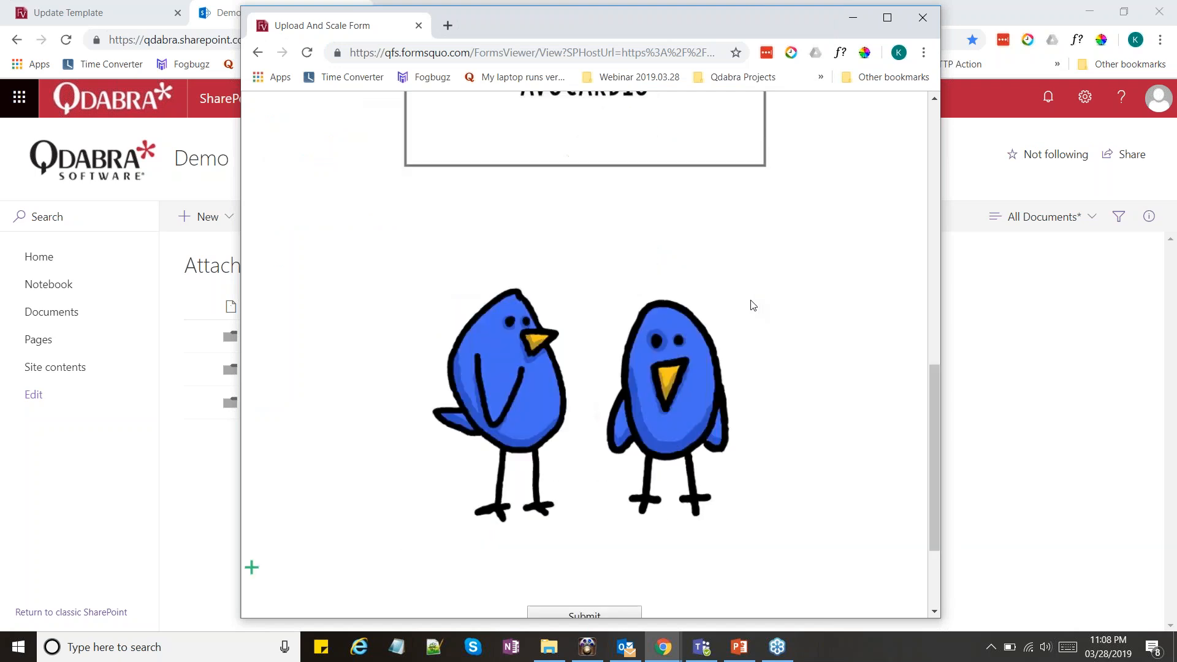
click(608, 464)
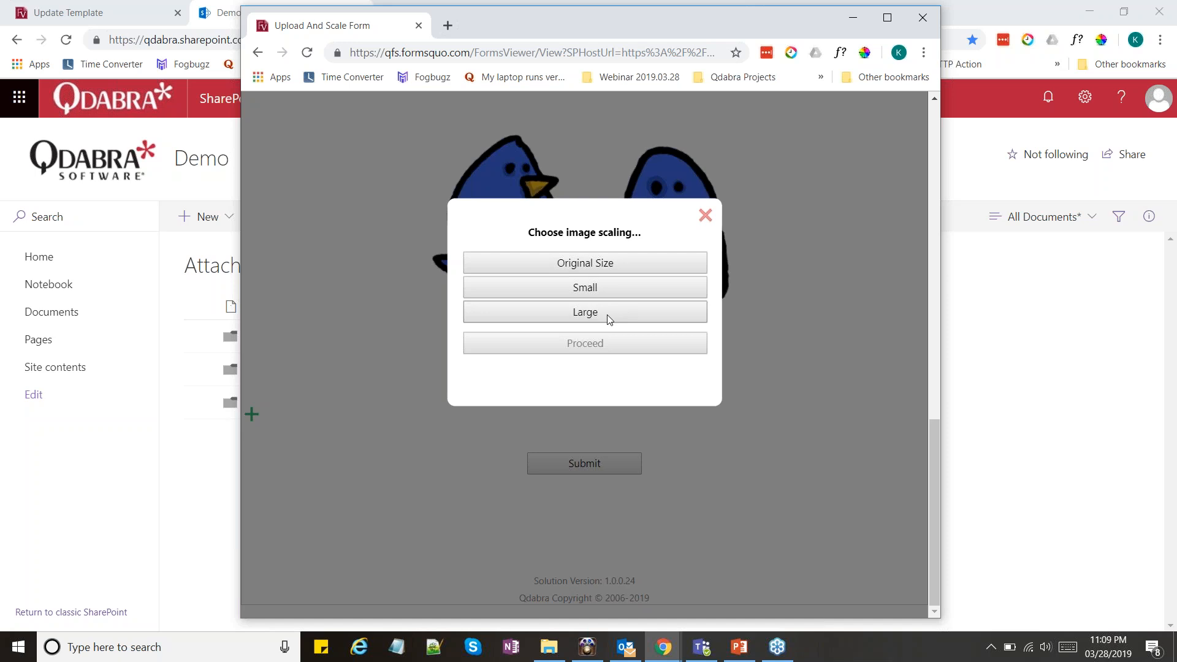
click(598, 267)
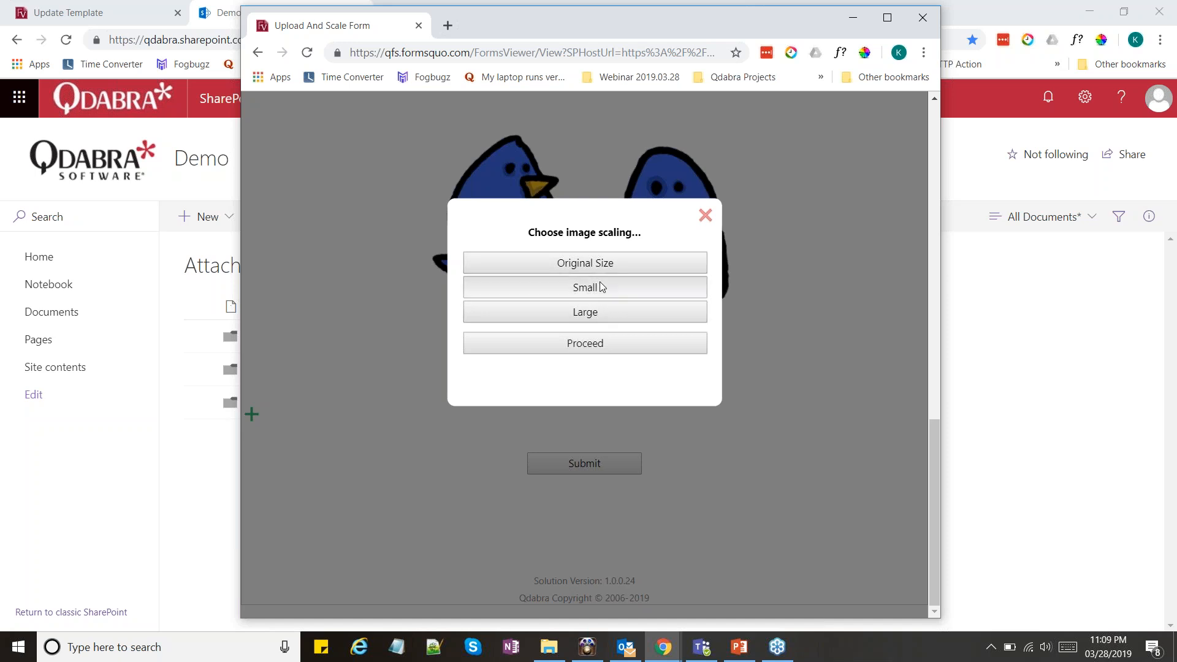
click(601, 287)
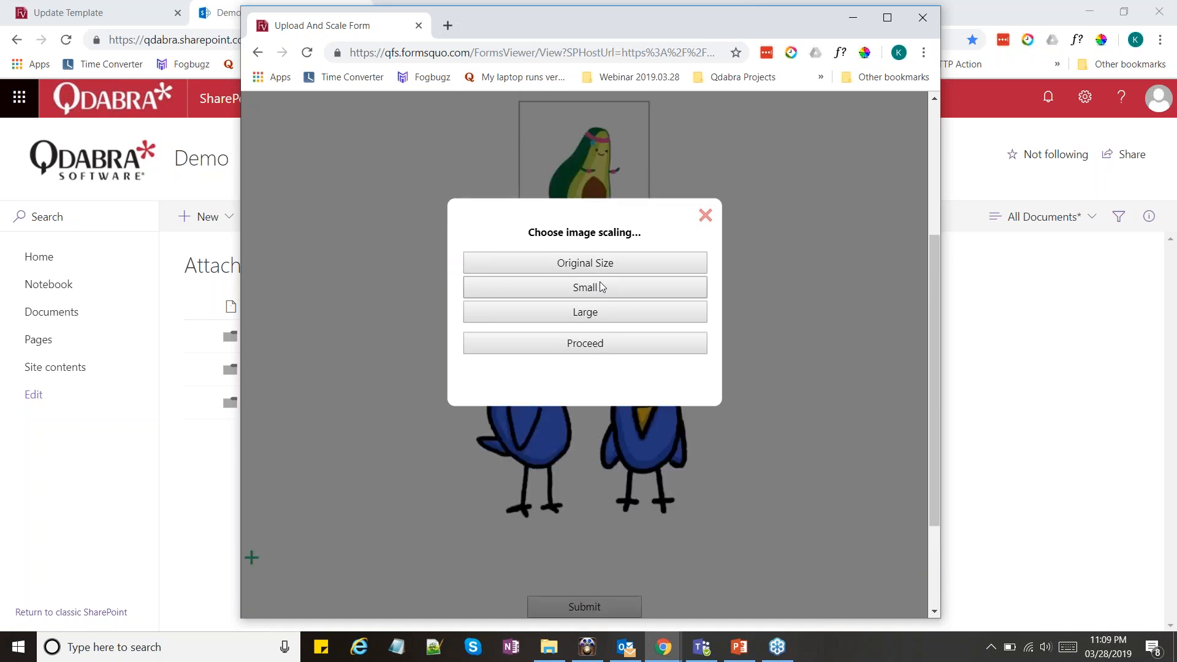
Proceed with submitting the form, acknowledge the success message, and maximize the form's browser window
click(598, 346)
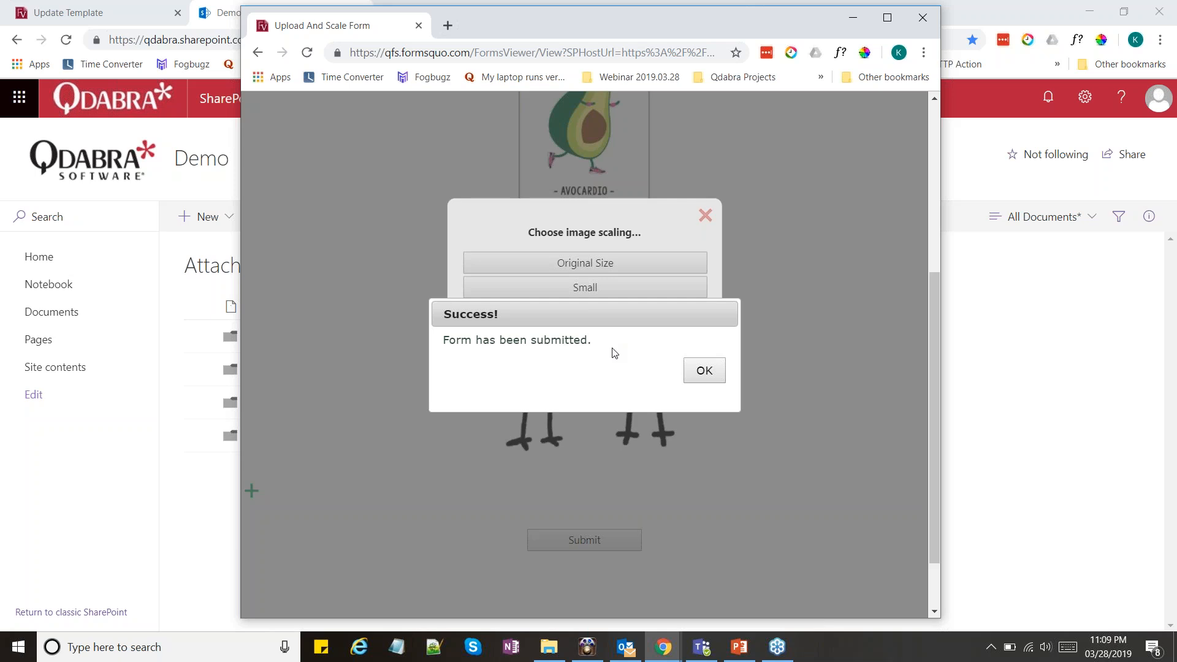
click(710, 373)
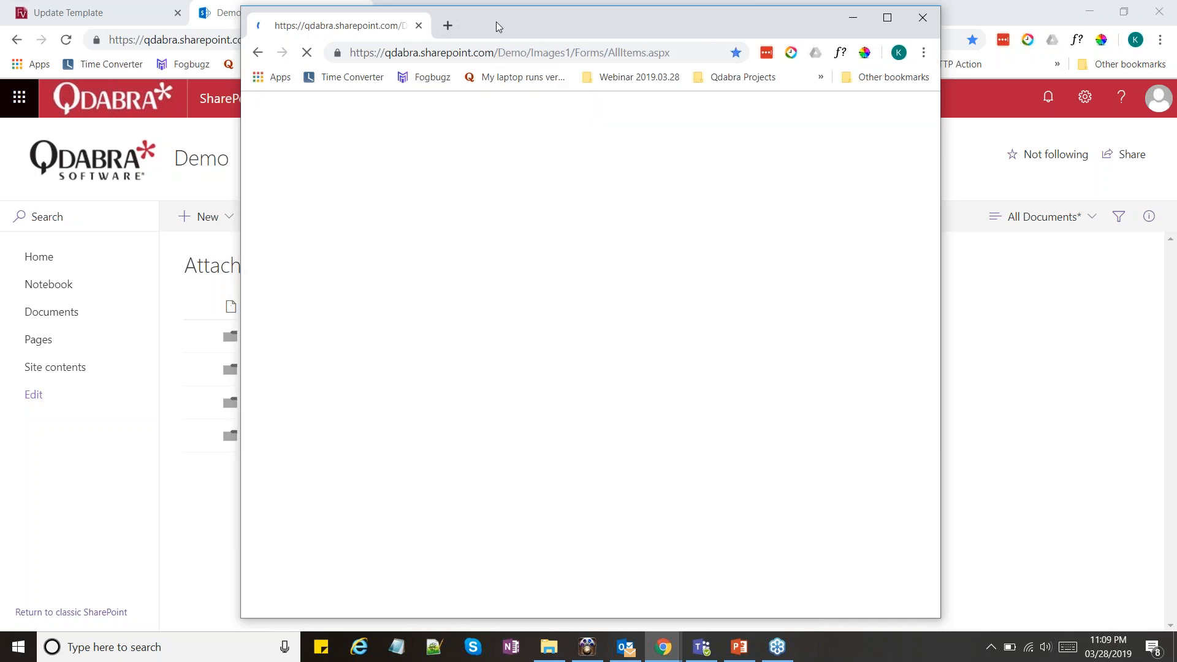
double_click(496, 23)
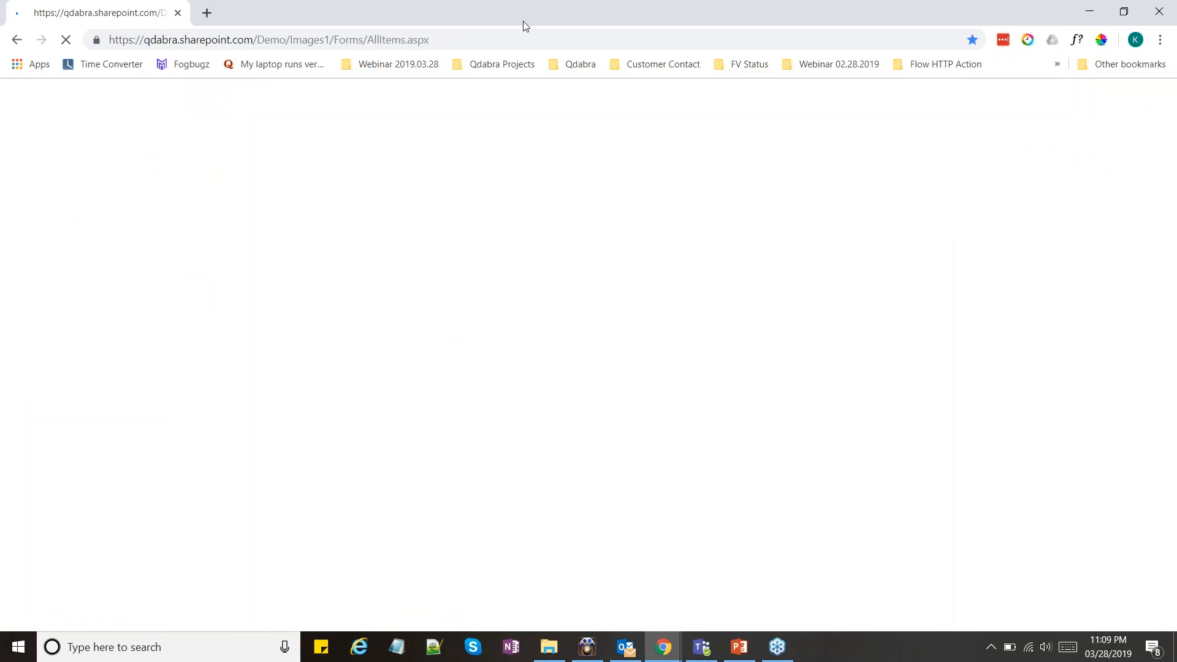
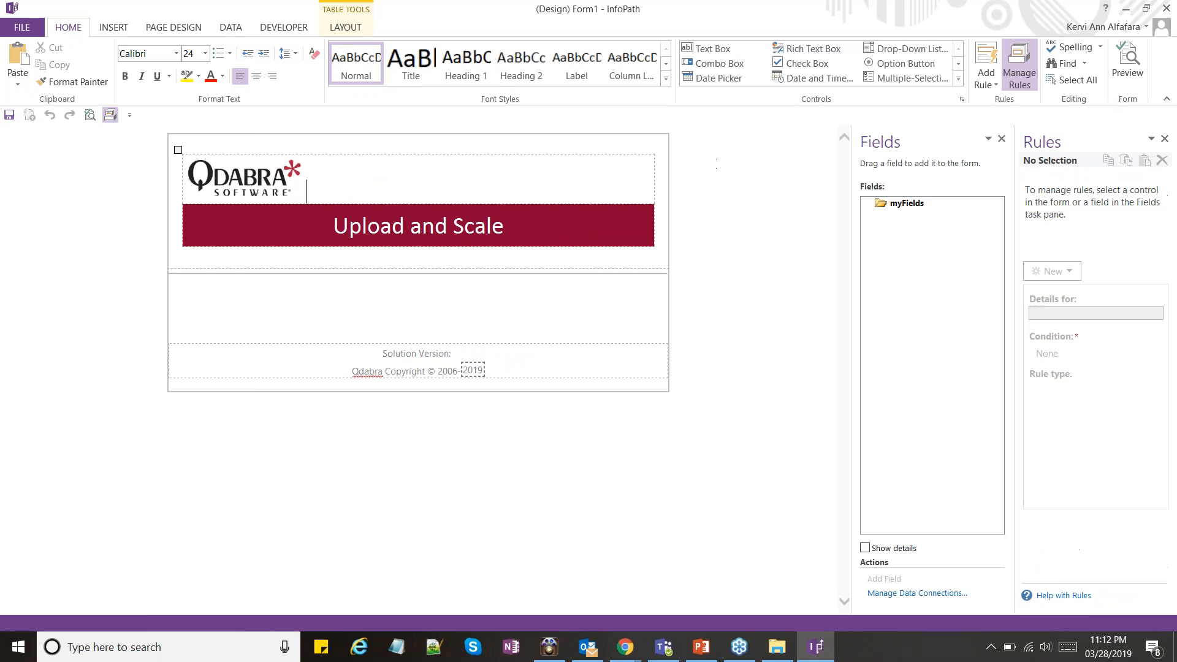
Place the cursor in the empty body area of the form and start adding a Template Part custom control
click(530, 284)
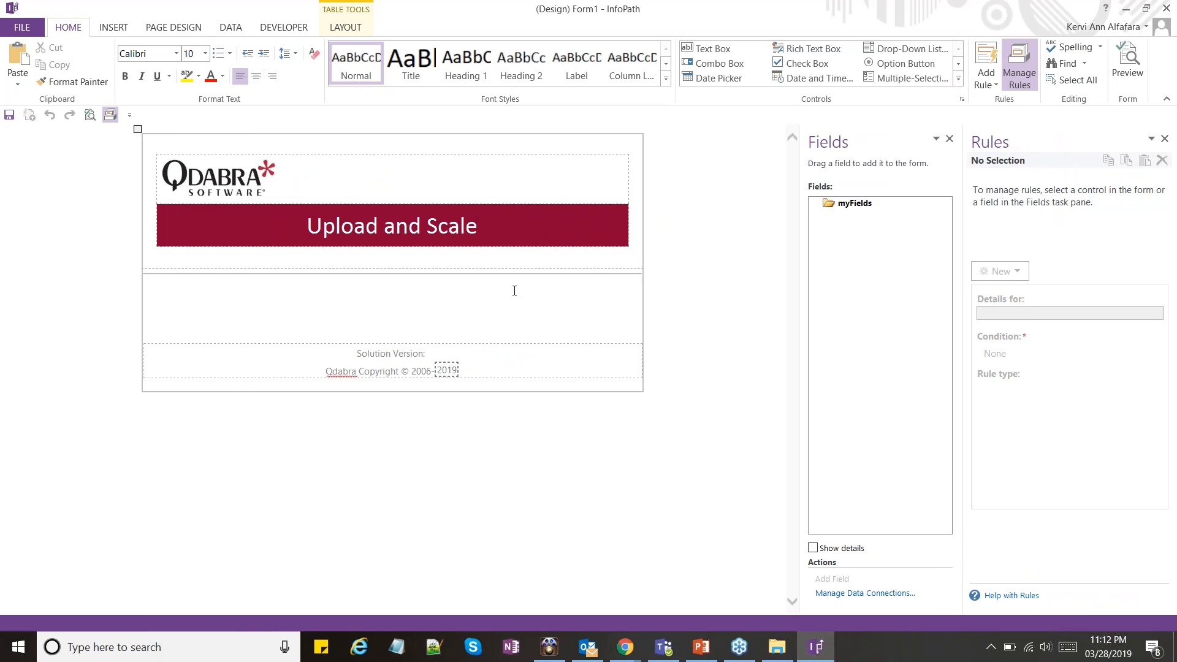
click(959, 79)
click(962, 90)
click(959, 79)
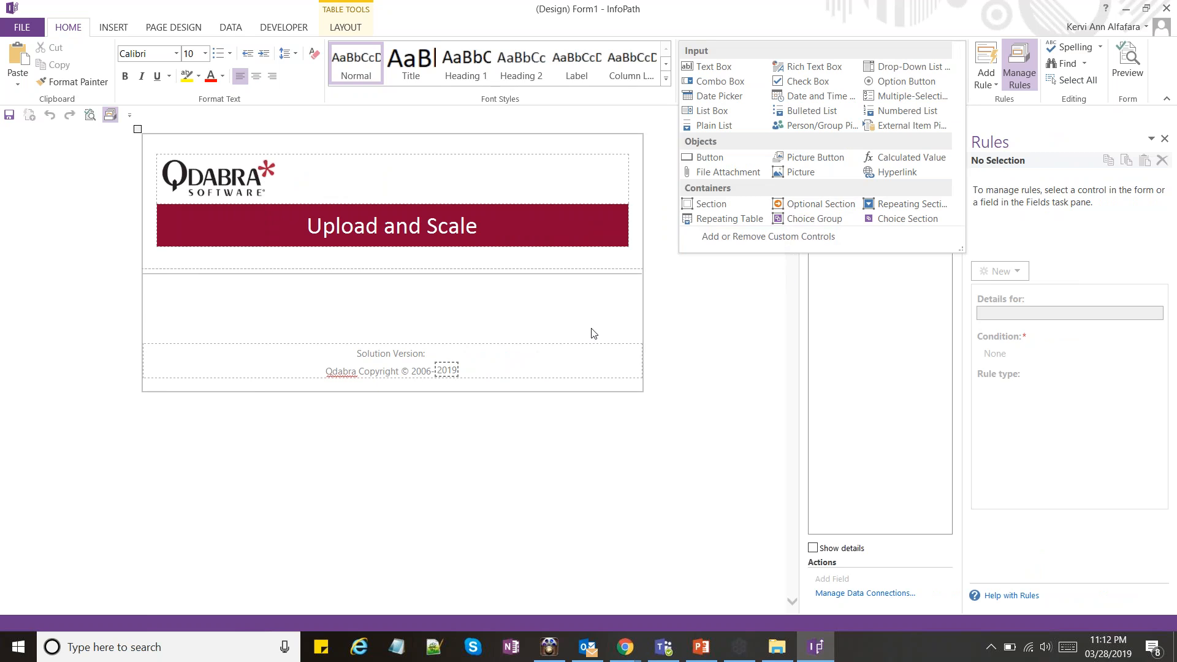
click(766, 239)
click(654, 271)
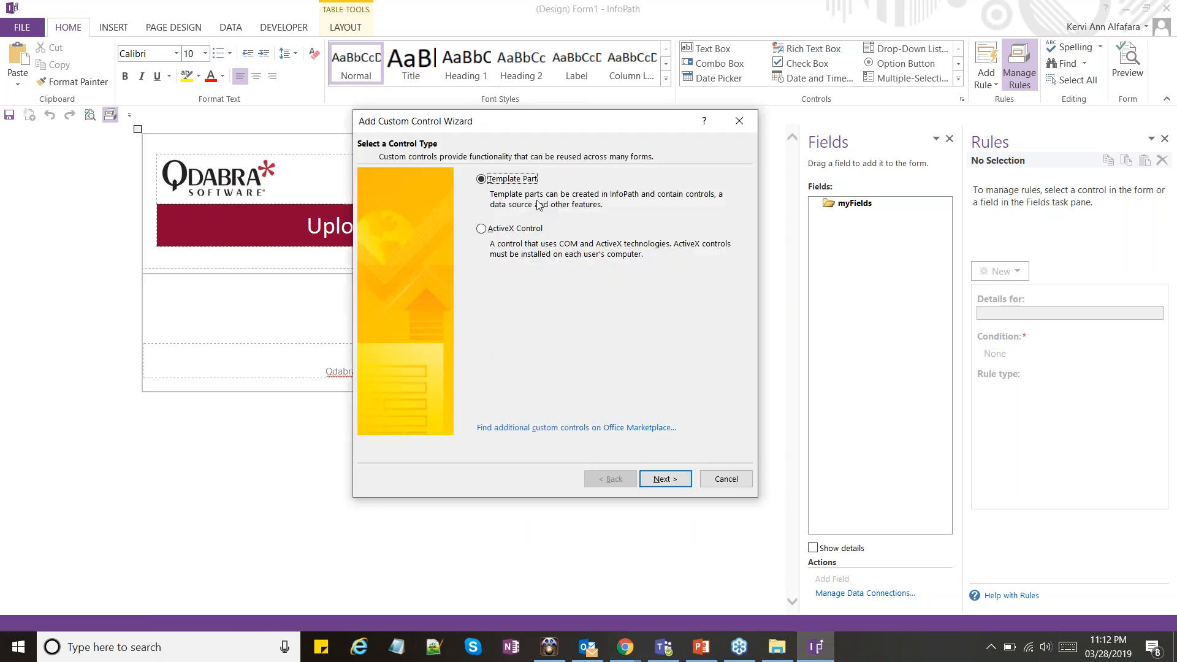
click(683, 479)
Choose FVImages.xtp2 from the FVImages XTP folder as the template part and finish adding it to the custom controls
click(710, 218)
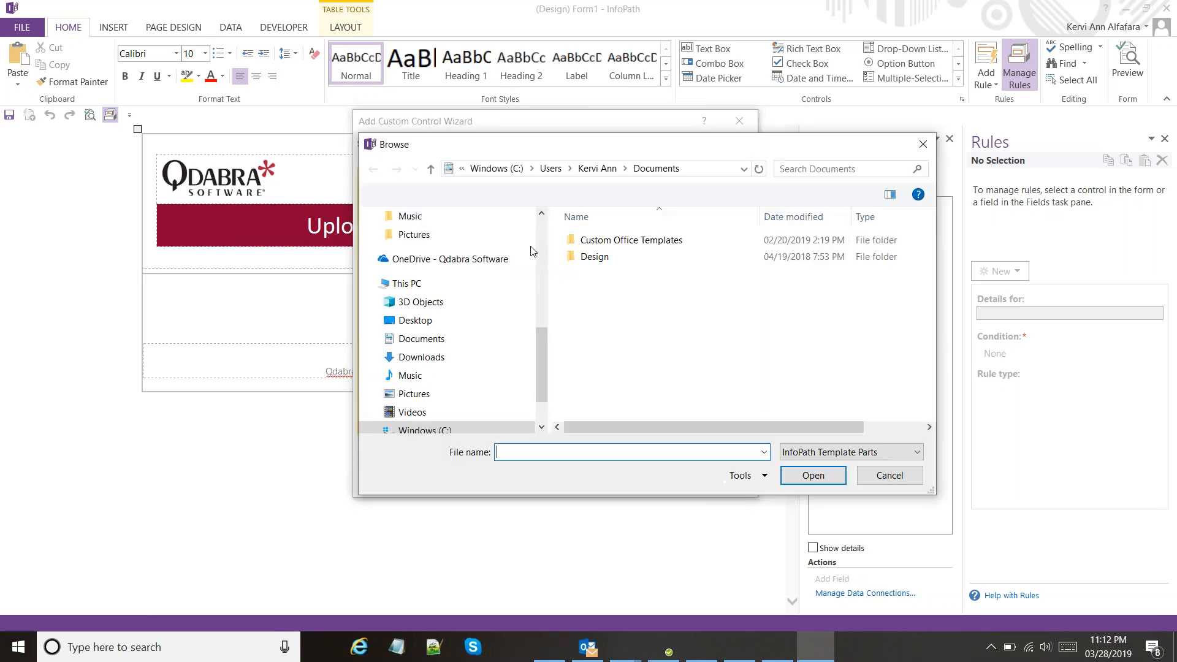
scroll(529, 298, up, 5)
click(462, 325)
click(610, 242)
double_click(610, 242)
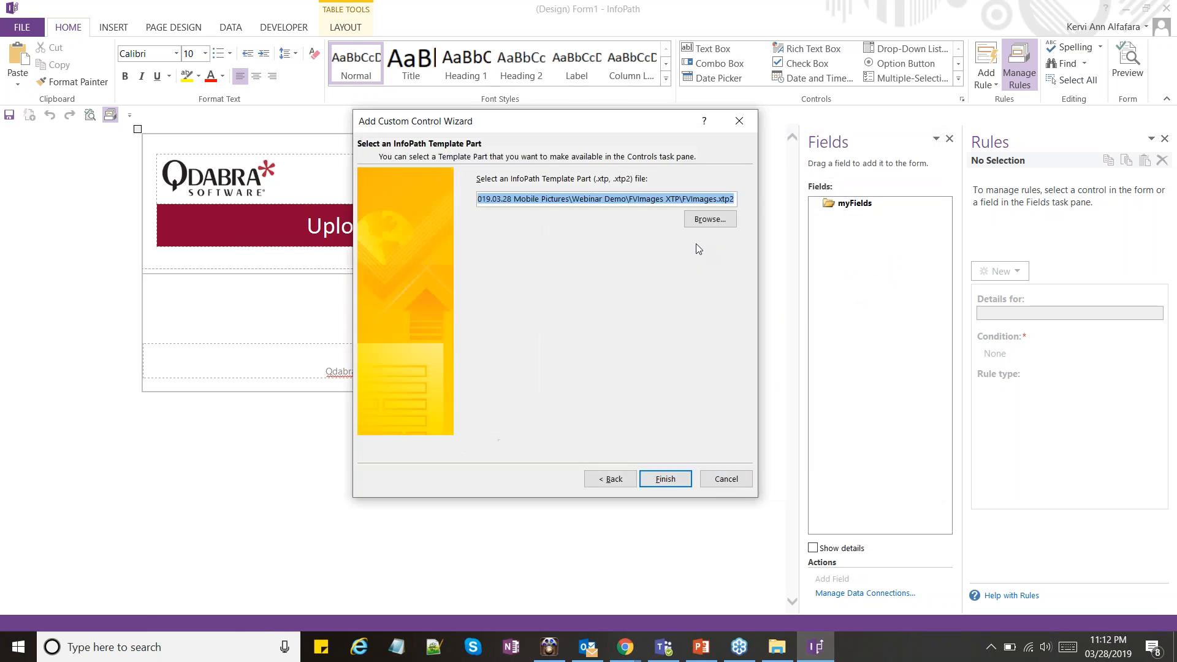
click(666, 479)
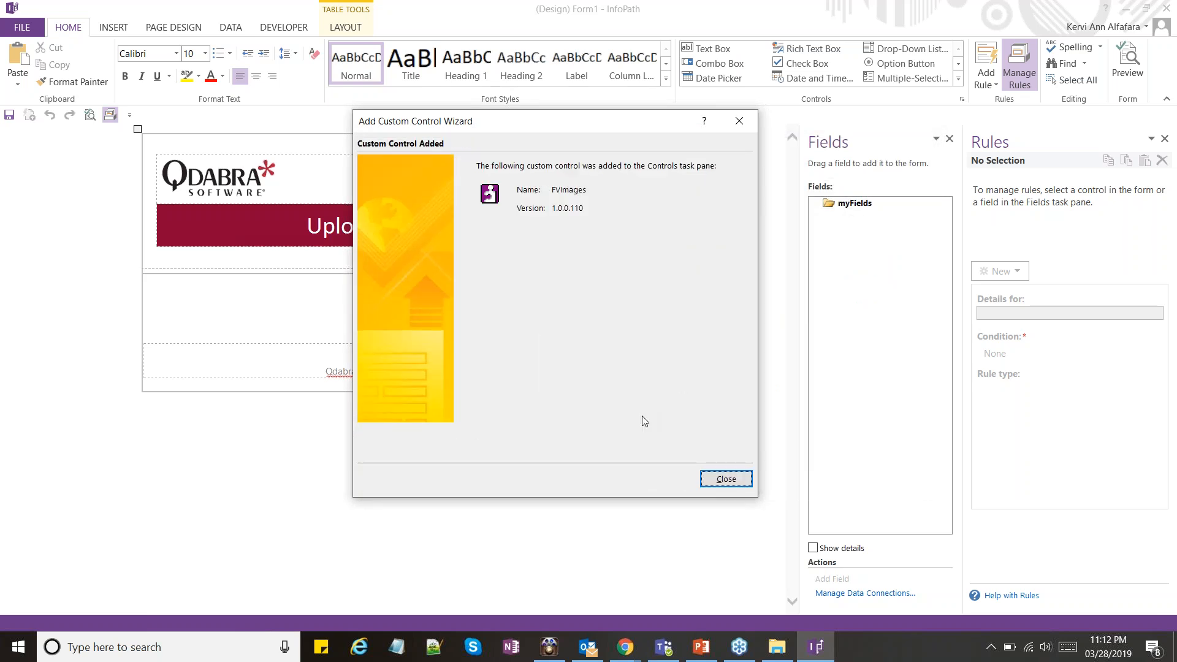
click(718, 481)
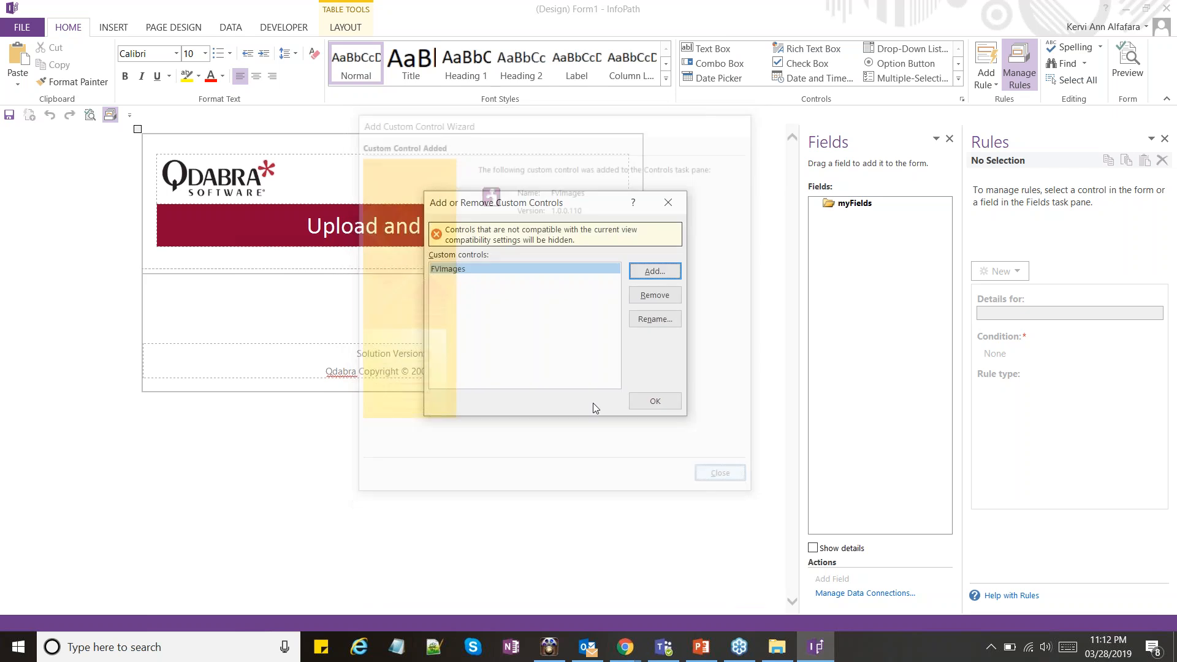
key(Return)
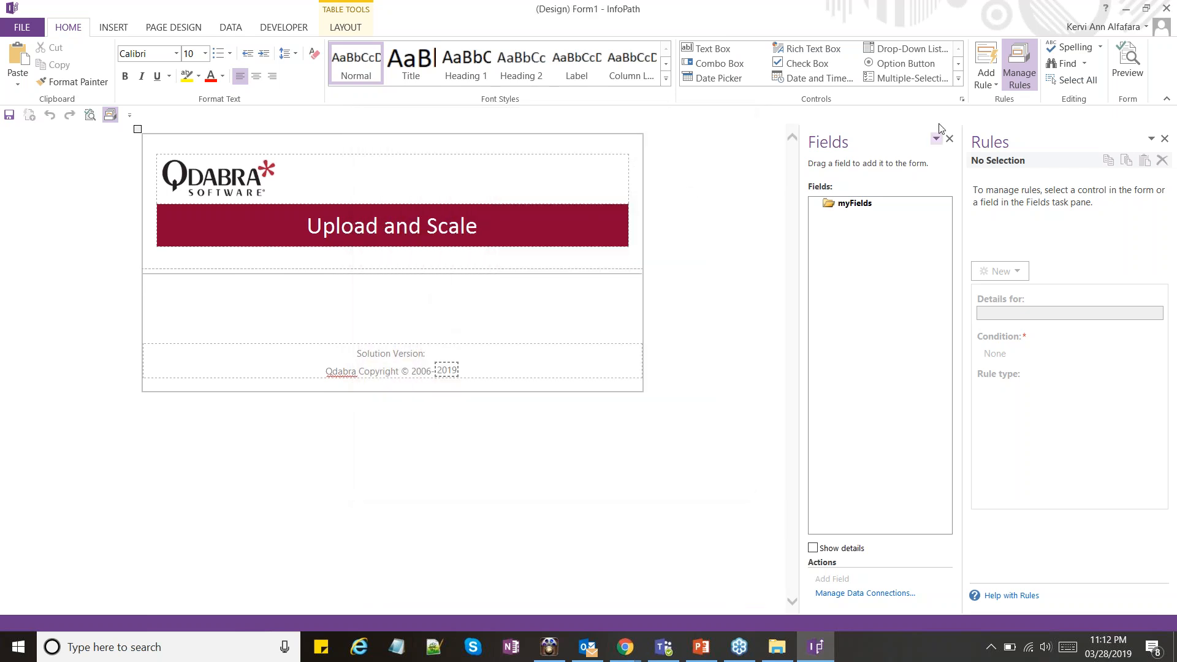
Insert the FVImages custom control into the form body and look through its image scaling, submit and how-to sections
click(957, 82)
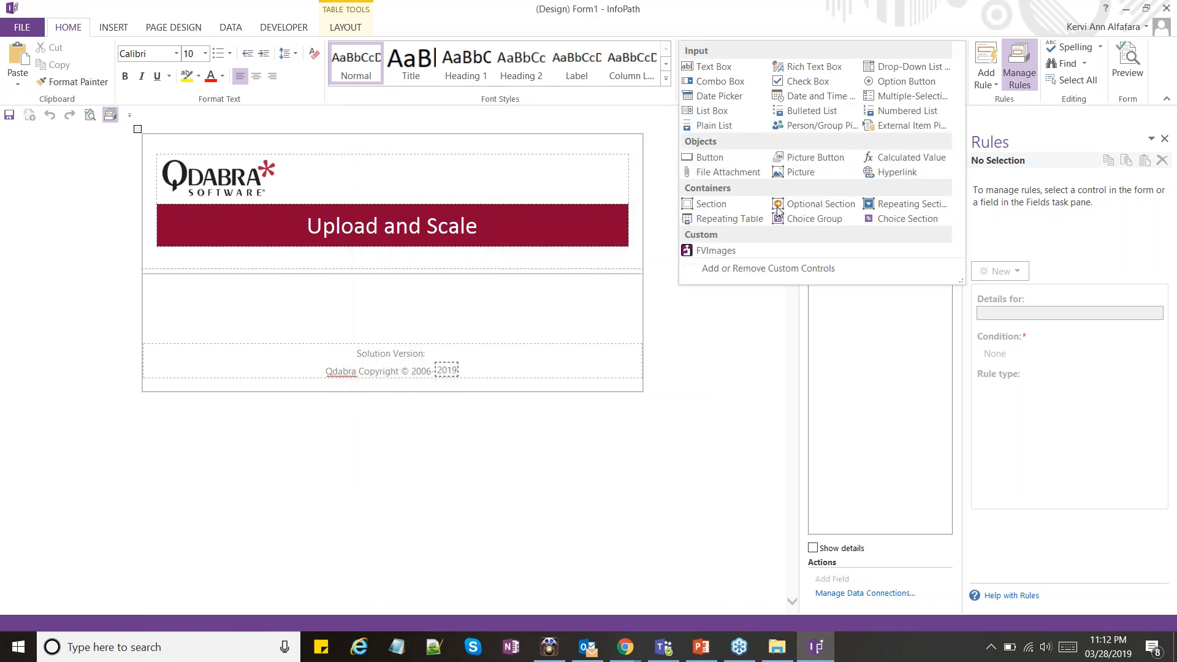
click(724, 253)
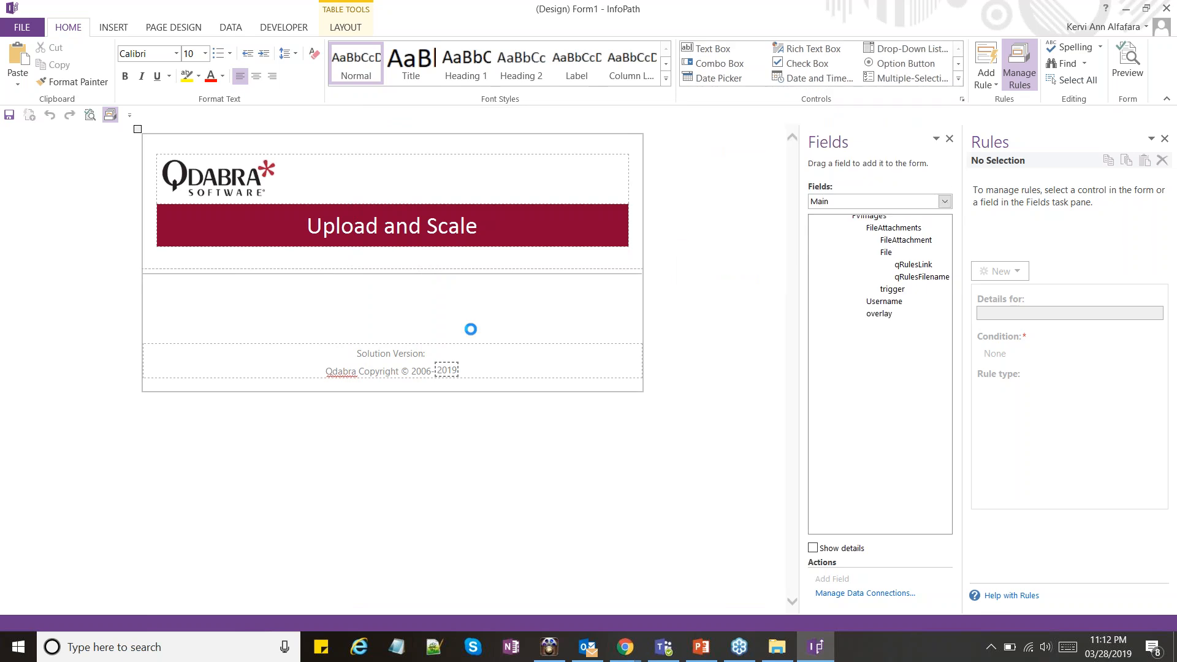
scroll(466, 368, down, 5)
scroll(472, 323, down, 10)
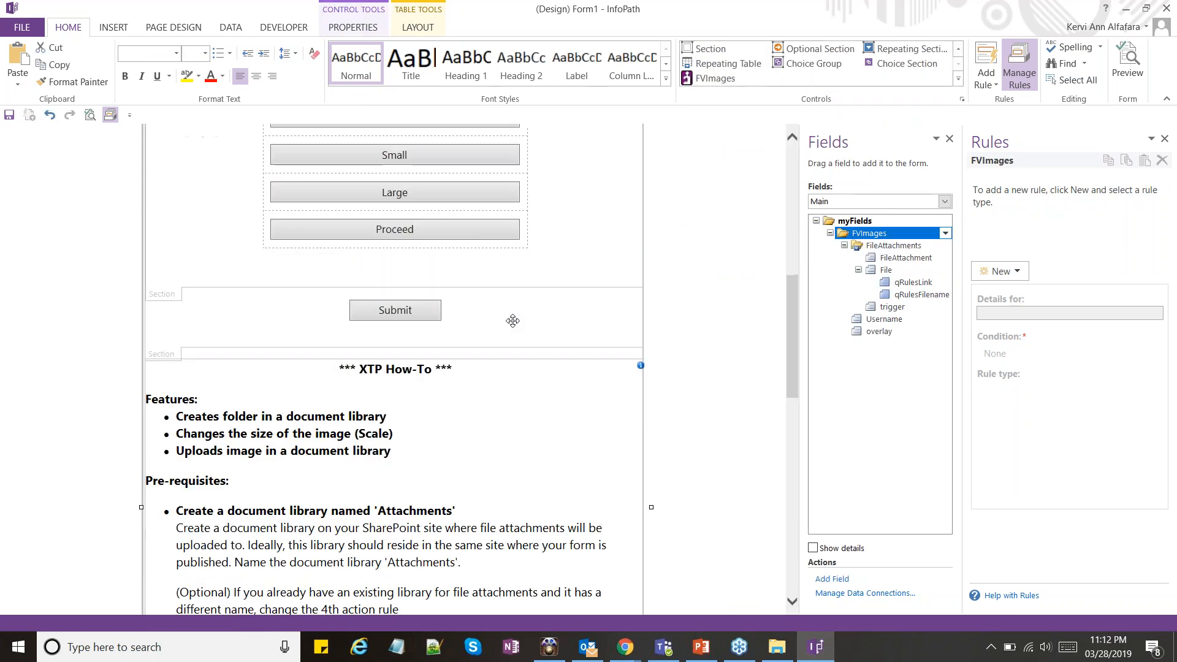
scroll(513, 320, up, 5)
scroll(513, 321, up, 7)
scroll(454, 362, down, 5)
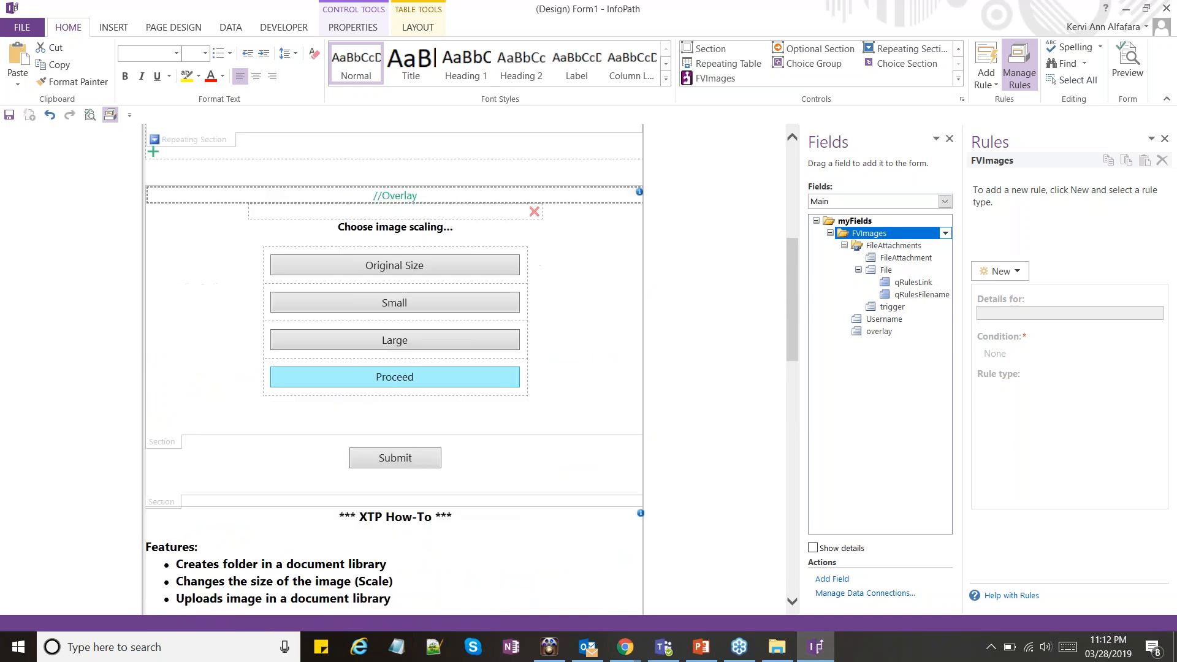
scroll(392, 325, down, 4)
scroll(391, 327, down, 5)
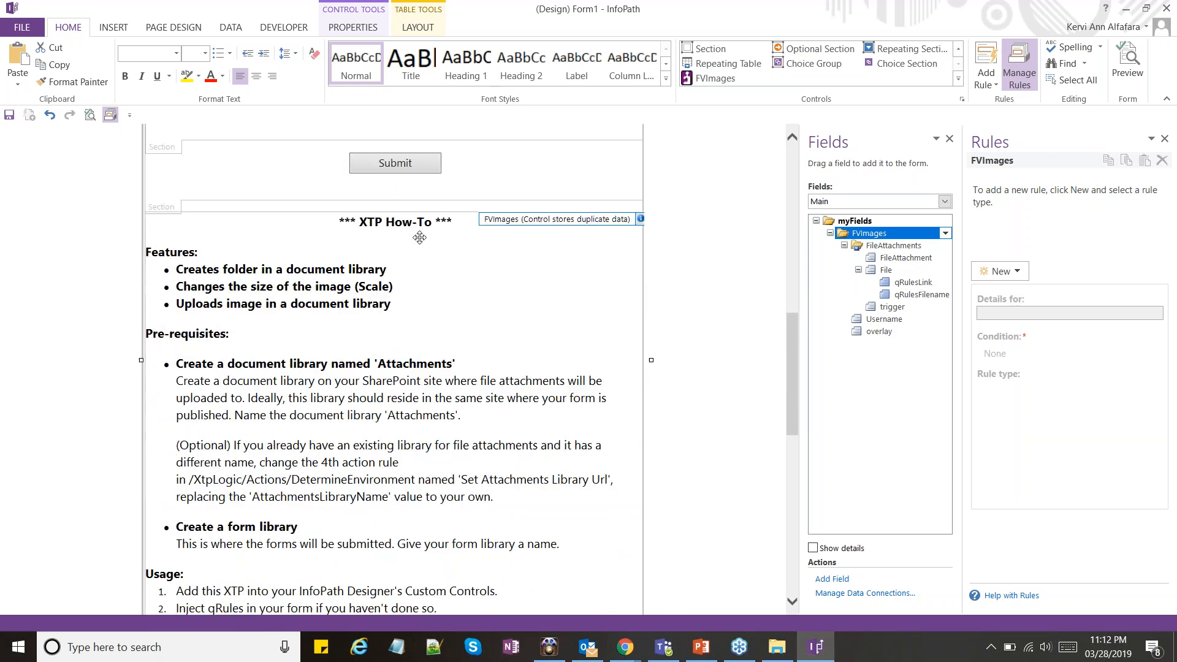
Review the Features list under the XTP How-To heading in the inserted control
click(415, 281)
click(413, 267)
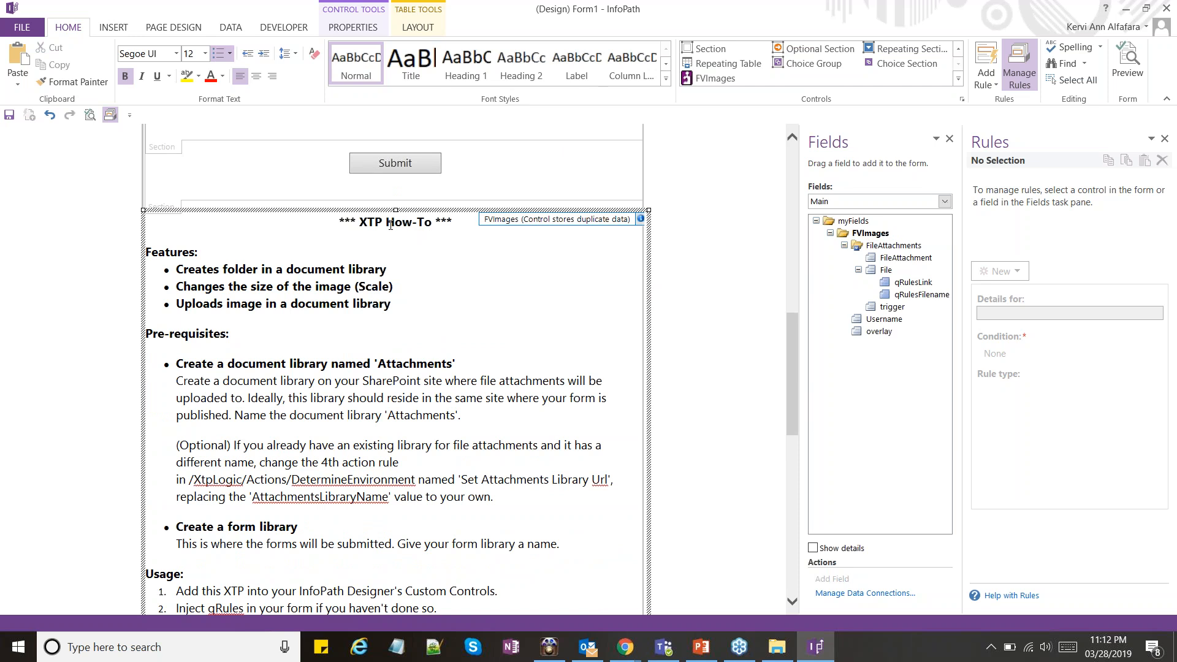
double_click(371, 222)
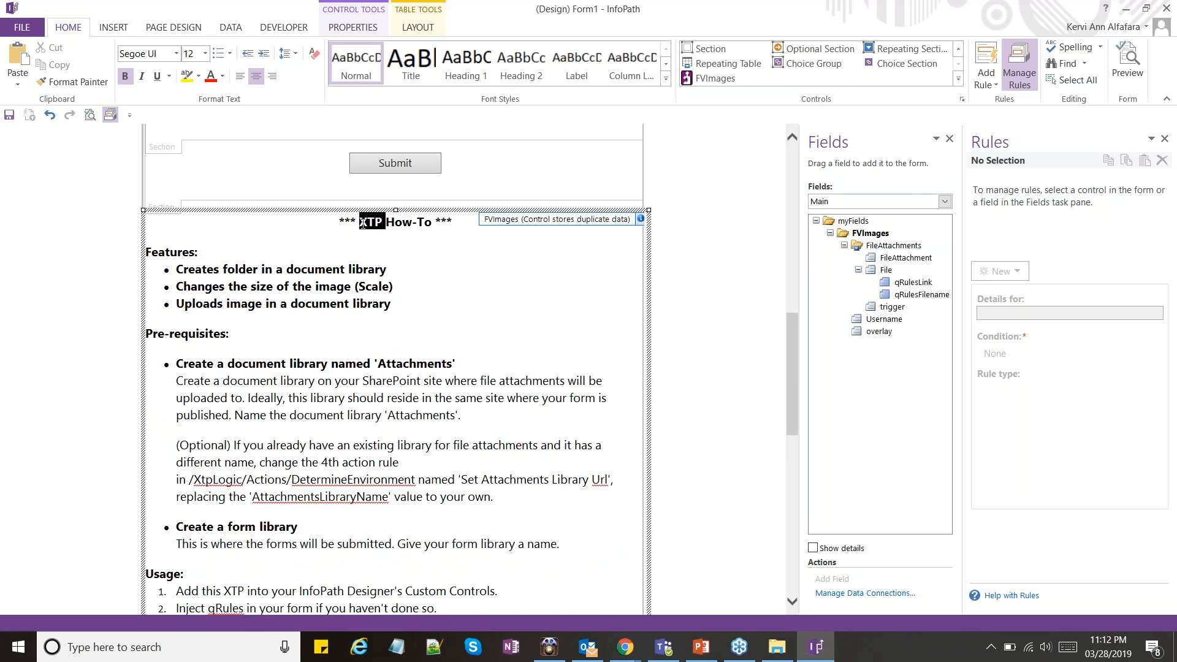
double_click(242, 269)
drag(286, 269, 387, 269)
click(298, 286)
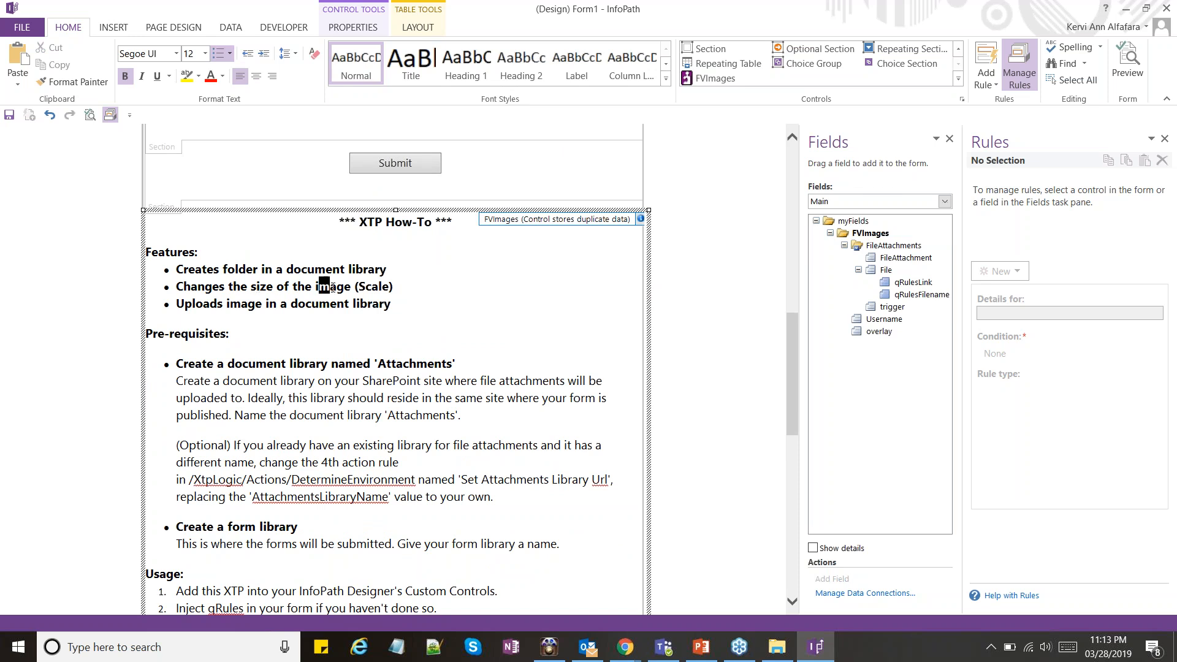
click(299, 305)
click(385, 320)
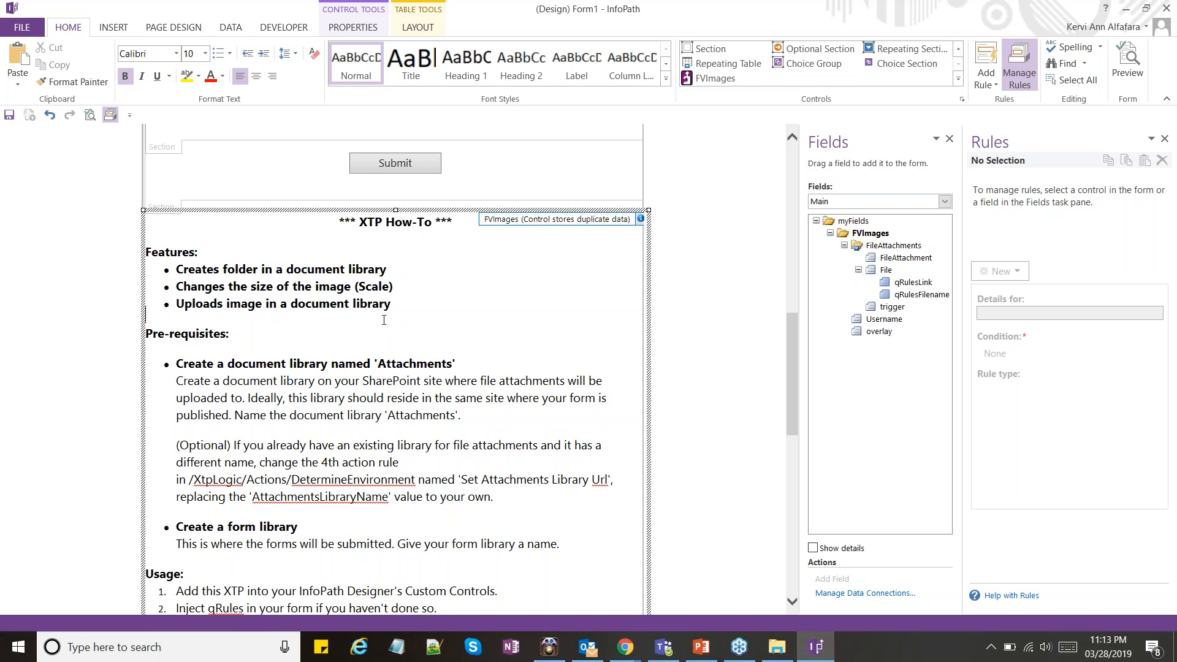
Review the Pre-requisites about creating a document library named 'Attachments' and a form library
scroll(383, 320, down, 1)
click(278, 317)
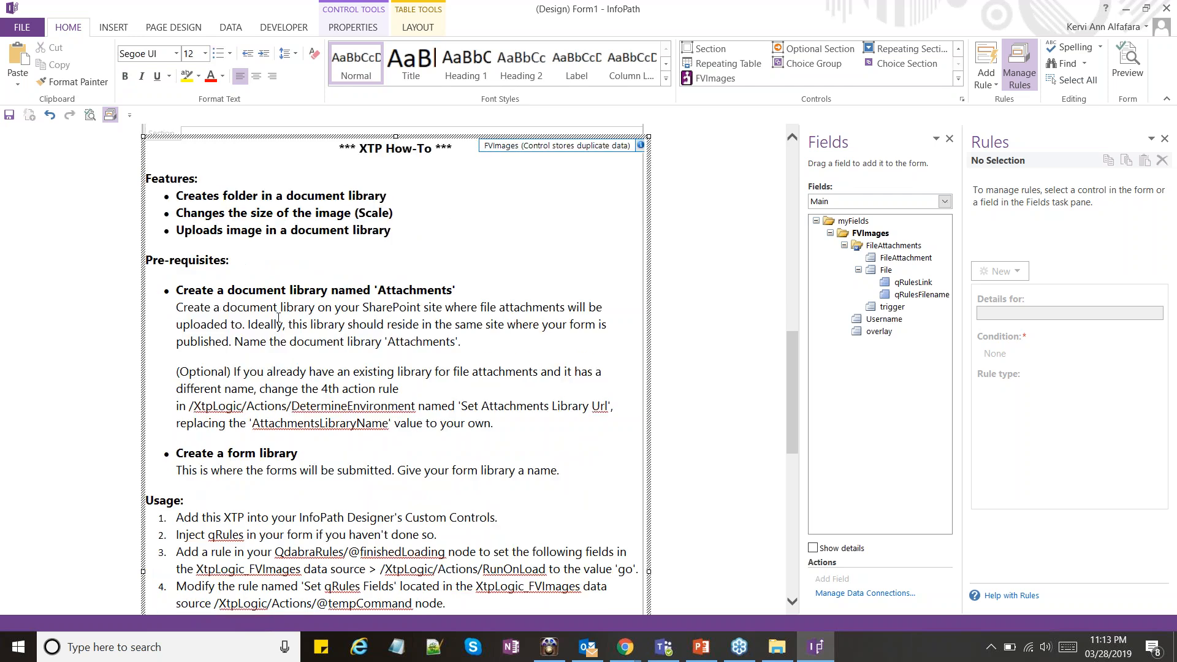
scroll(279, 317, down, 1)
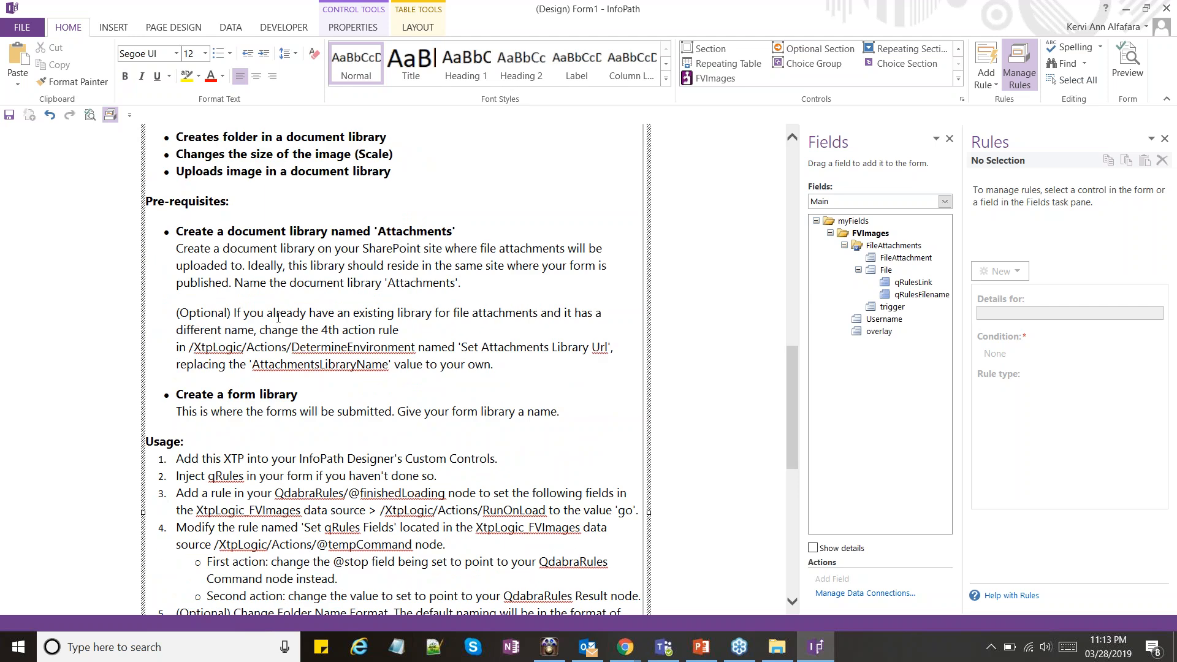
scroll(278, 317, down, 1)
drag(228, 217, 333, 216)
double_click(413, 215)
drag(299, 379, 176, 379)
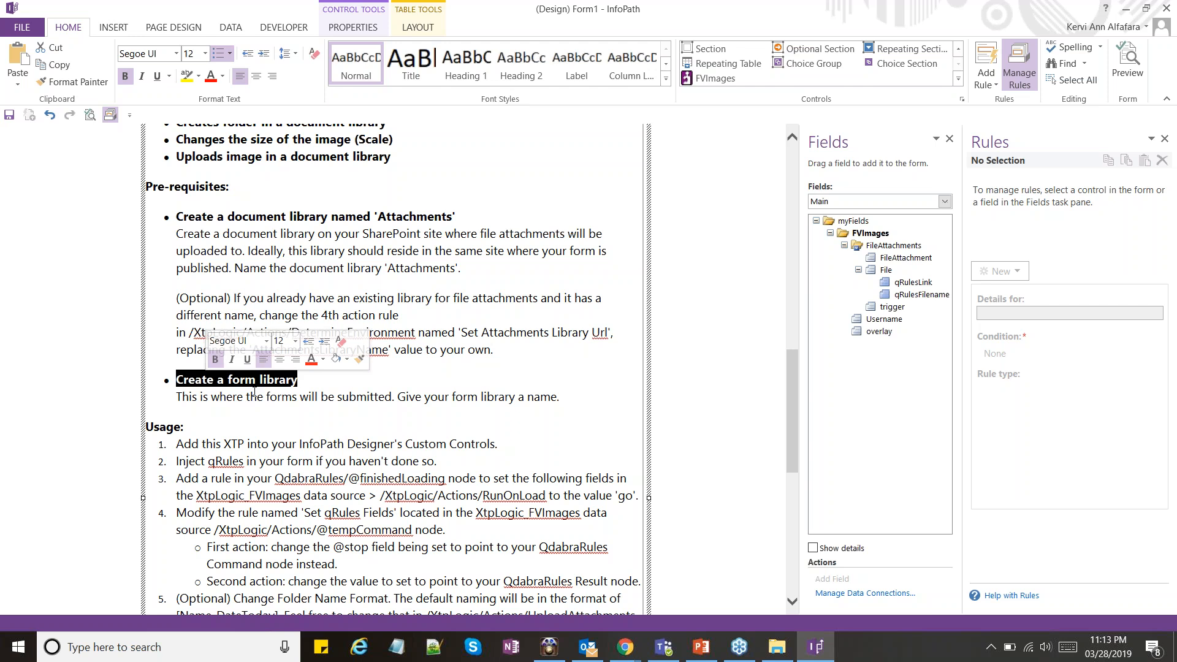
click(258, 395)
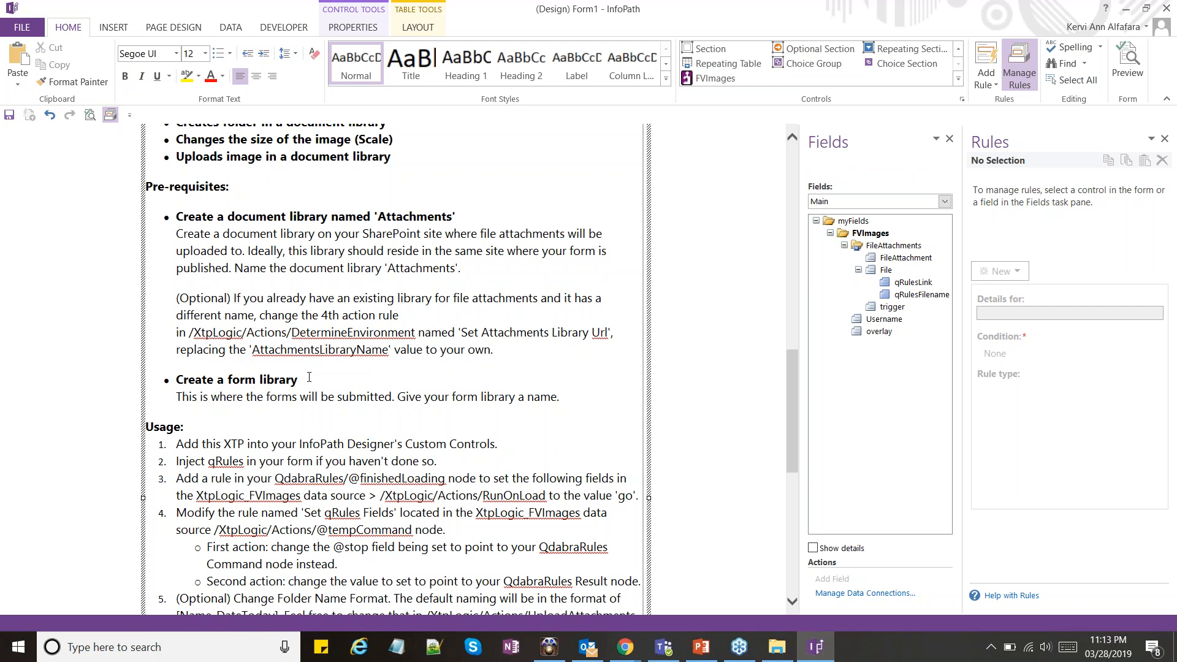
click(309, 377)
Read the first two Usage instructions, about adding the XTP to the custom controls and injecting qRules
scroll(363, 386, down, 2)
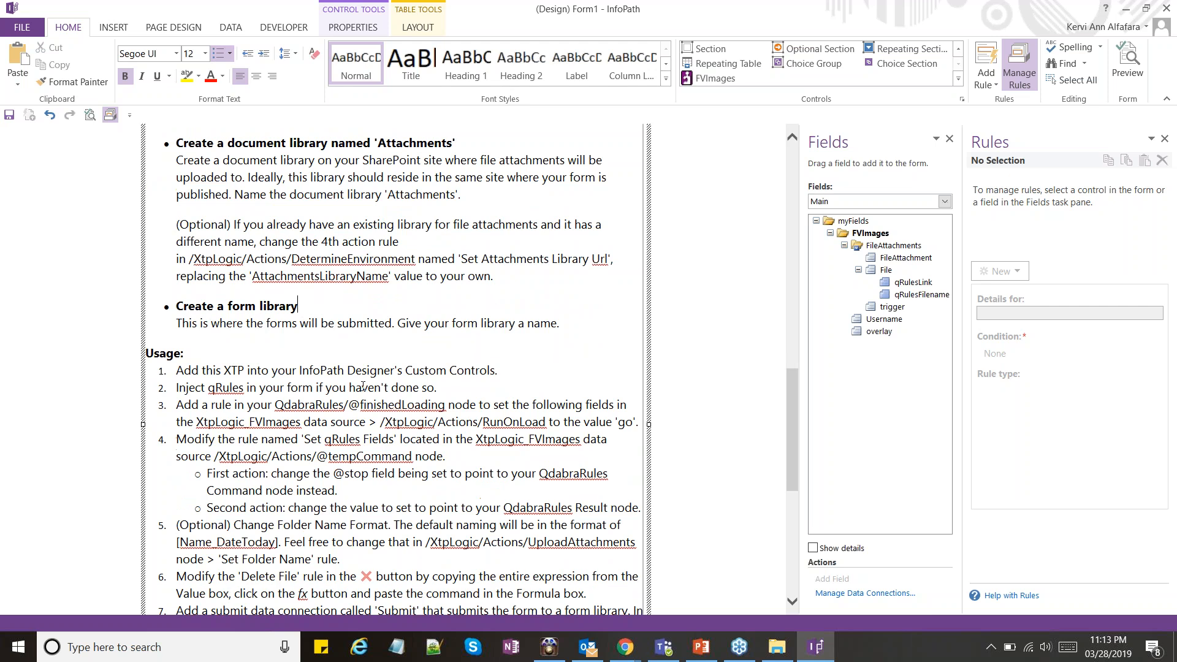
scroll(363, 385, down, 4)
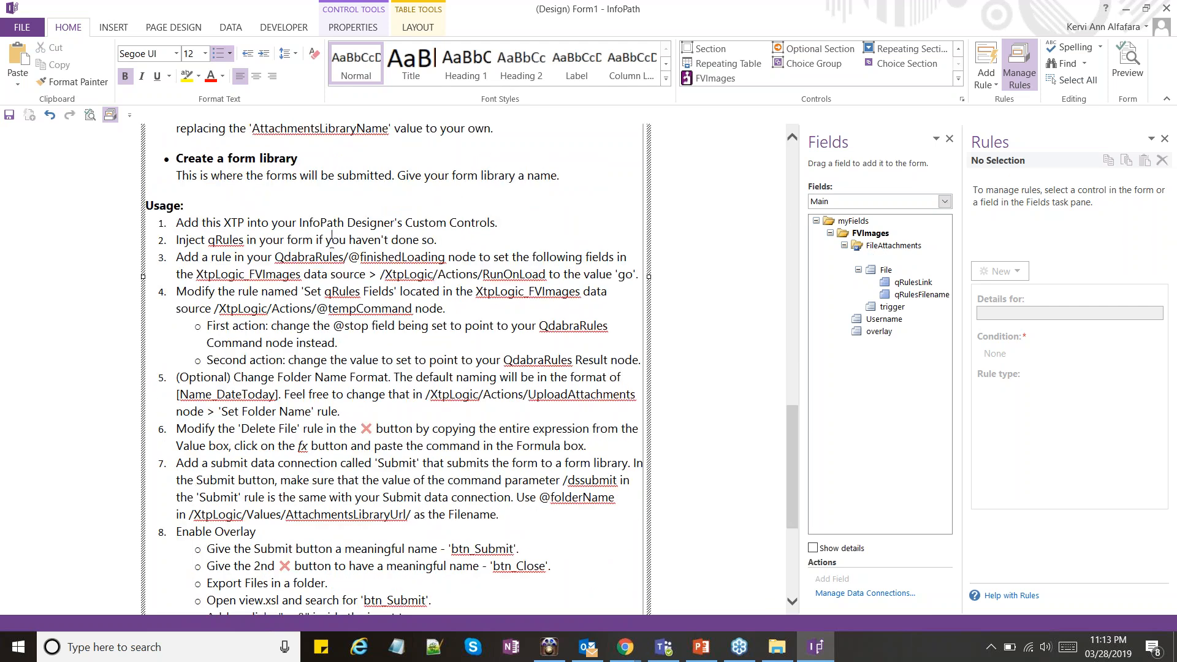
drag(177, 223, 272, 224)
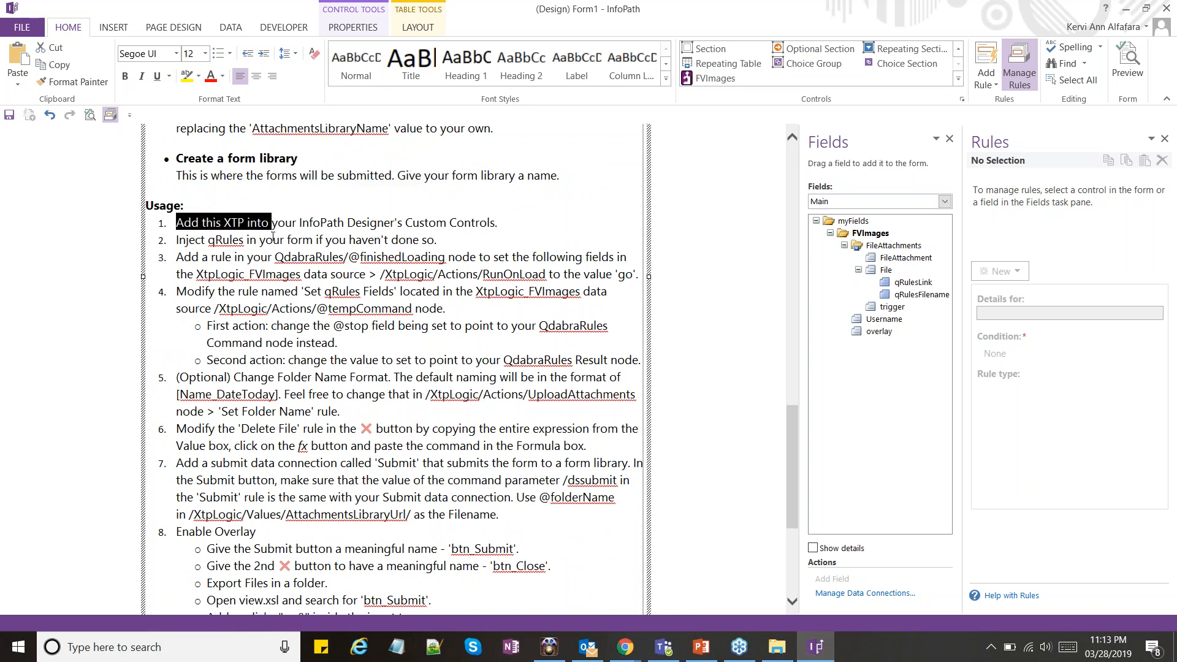
double_click(284, 223)
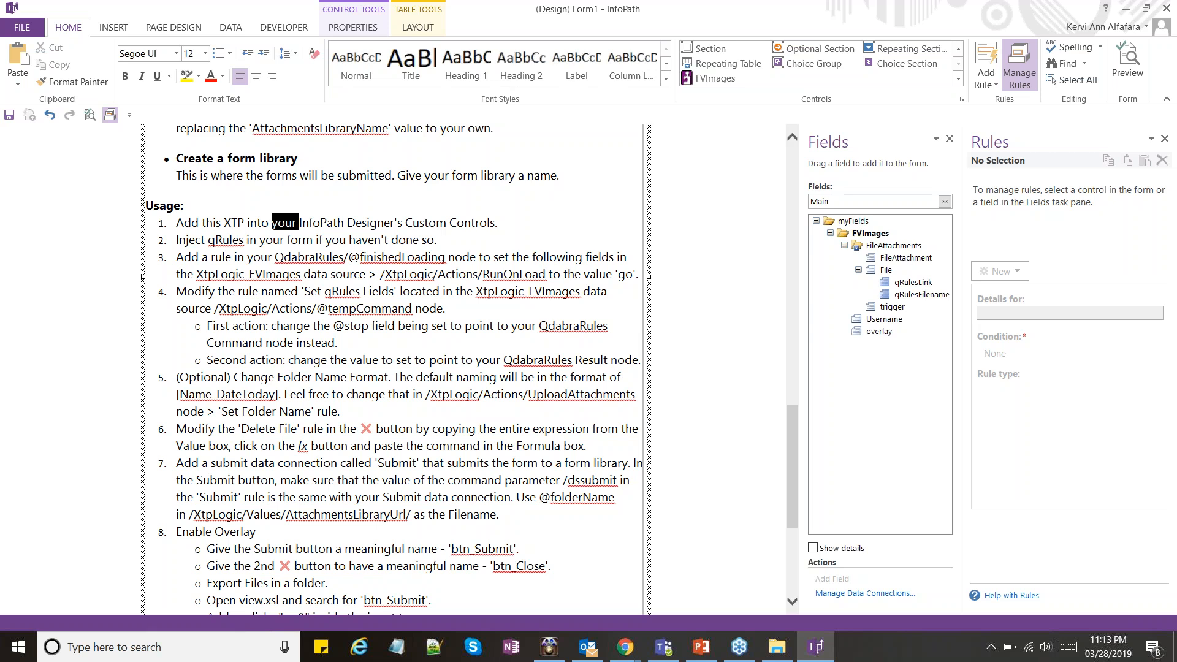
click(214, 241)
click(256, 241)
Save the form template as UploadAndScale_Test in the FVImages XTP folder
key(alt+Tab)
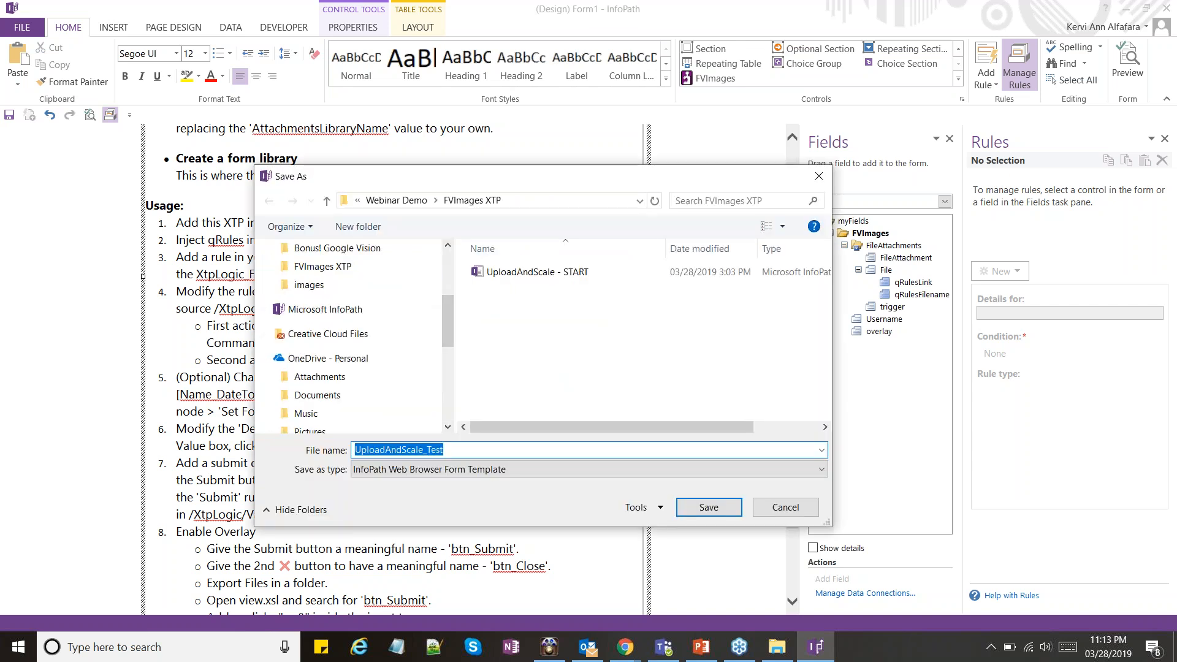
key(Return)
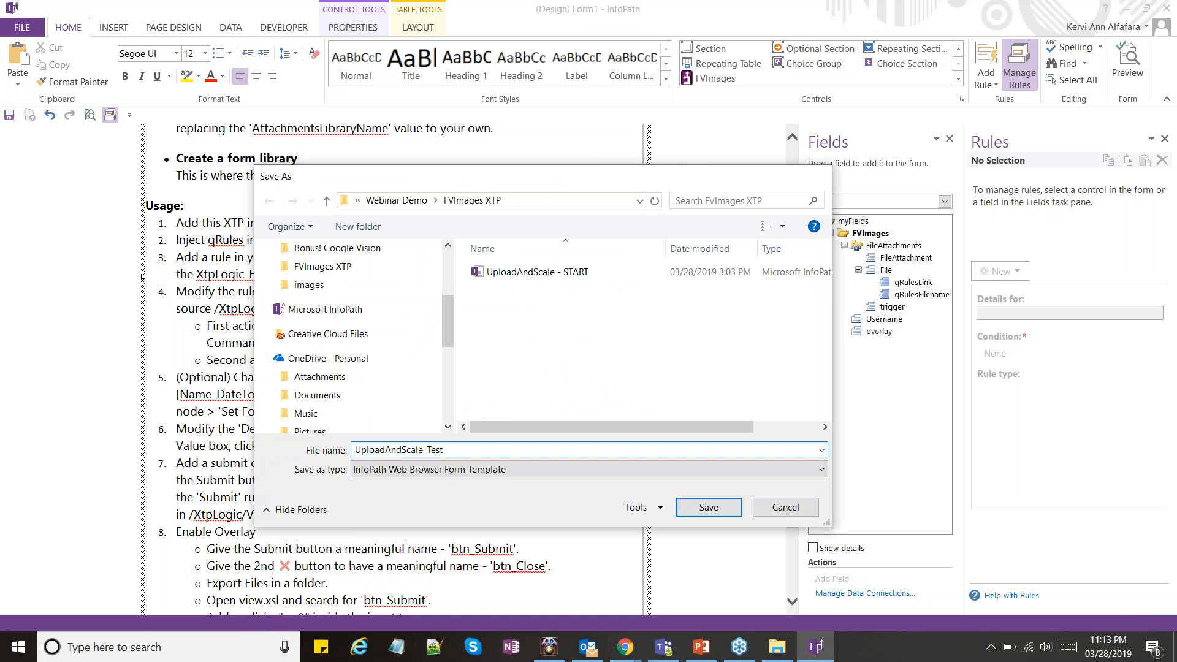
Switch to FormsViewer's Manage Templates page in Chrome and start uploading a new template
click(626, 658)
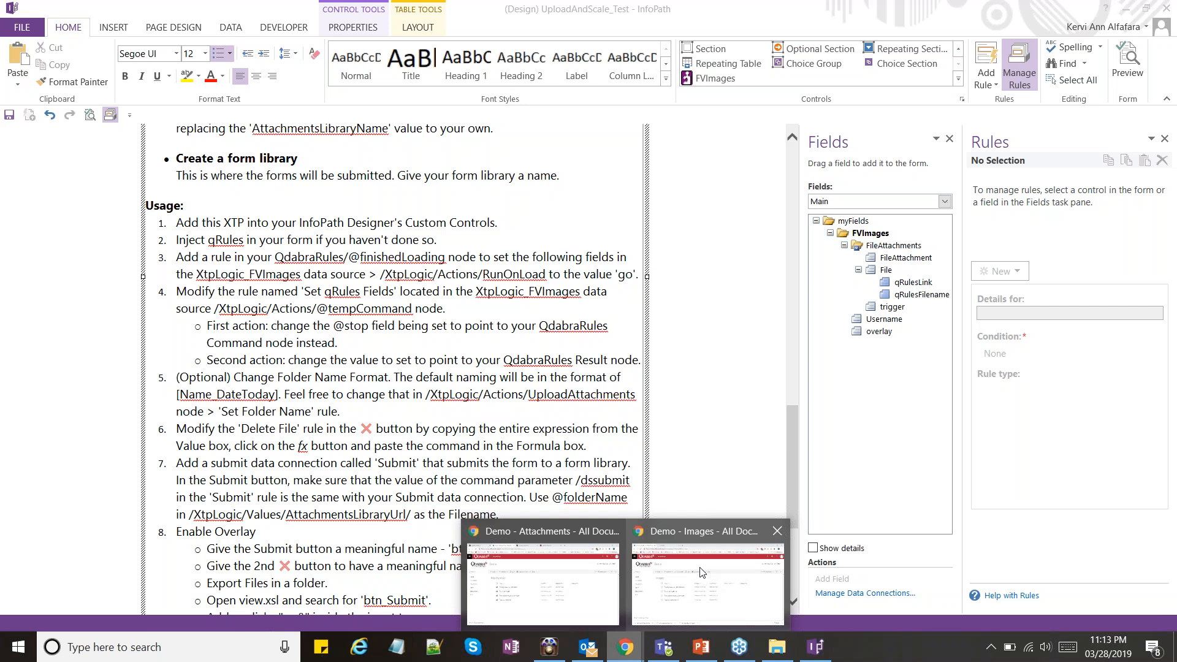
click(566, 578)
click(660, 11)
click(476, 12)
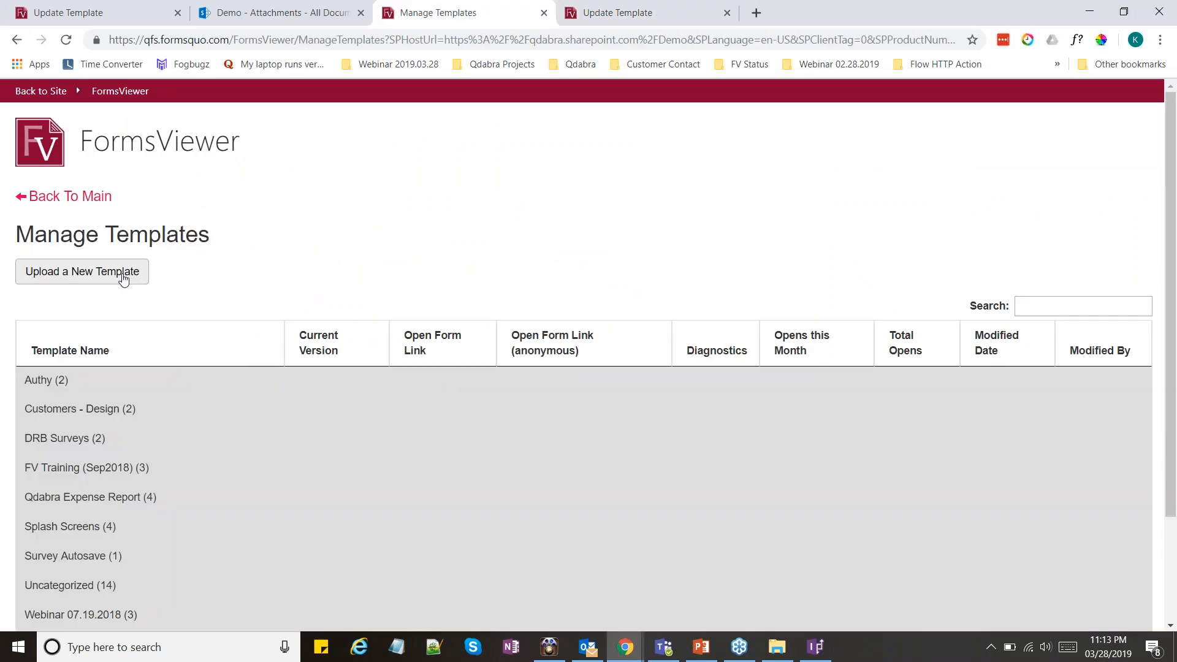
click(124, 279)
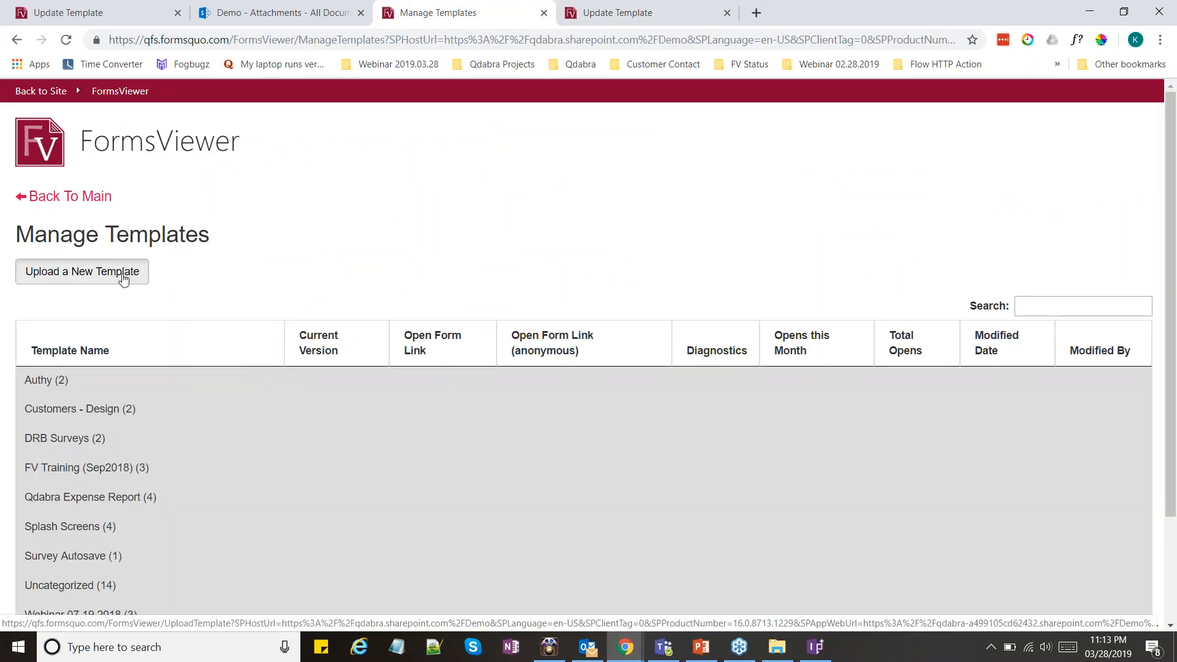
click(123, 279)
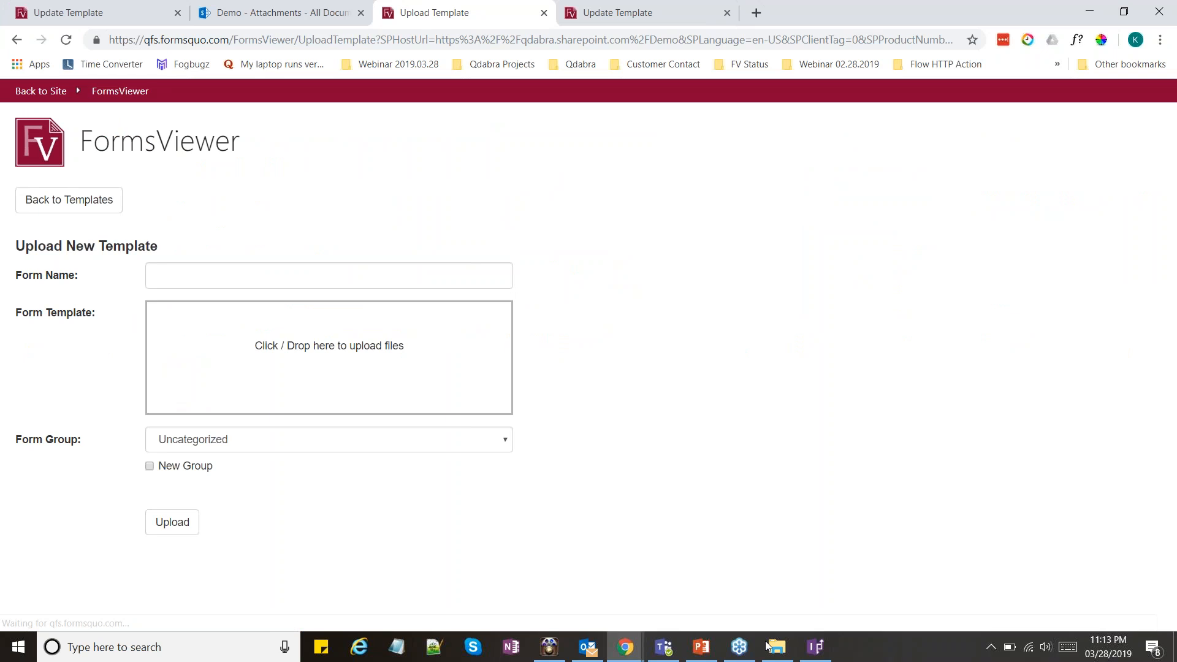
Add the UploadAndScale_Test file as the form template, set its group to Webinar 2019.03.28 Upload Files XTP, and upload it
click(768, 643)
drag(339, 204, 344, 362)
key(alt+Tab)
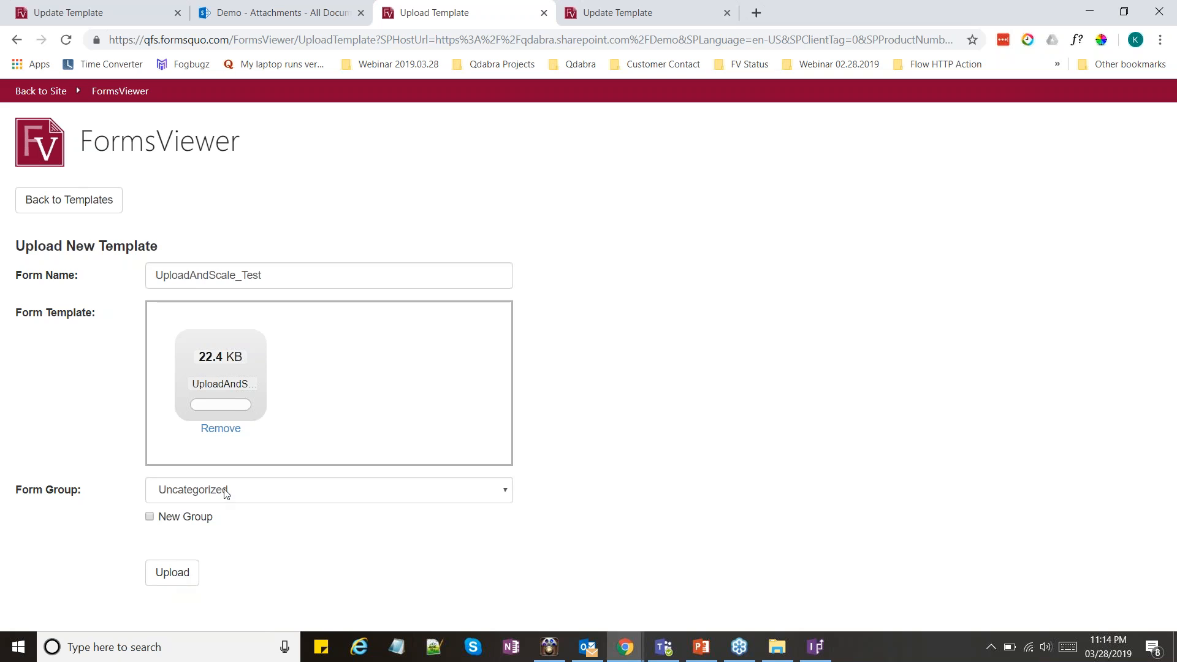
click(226, 490)
click(236, 469)
click(183, 571)
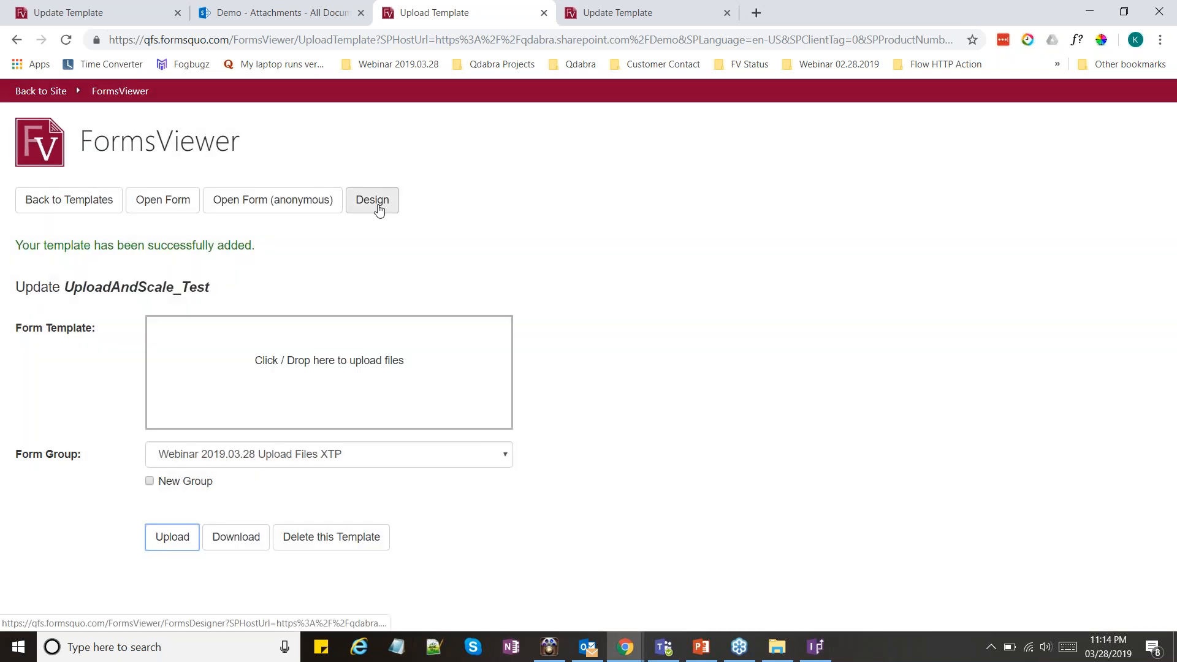
Inject qRules into the UploadAndScale_Test template in the Forms Designer and download the updated template
click(372, 200)
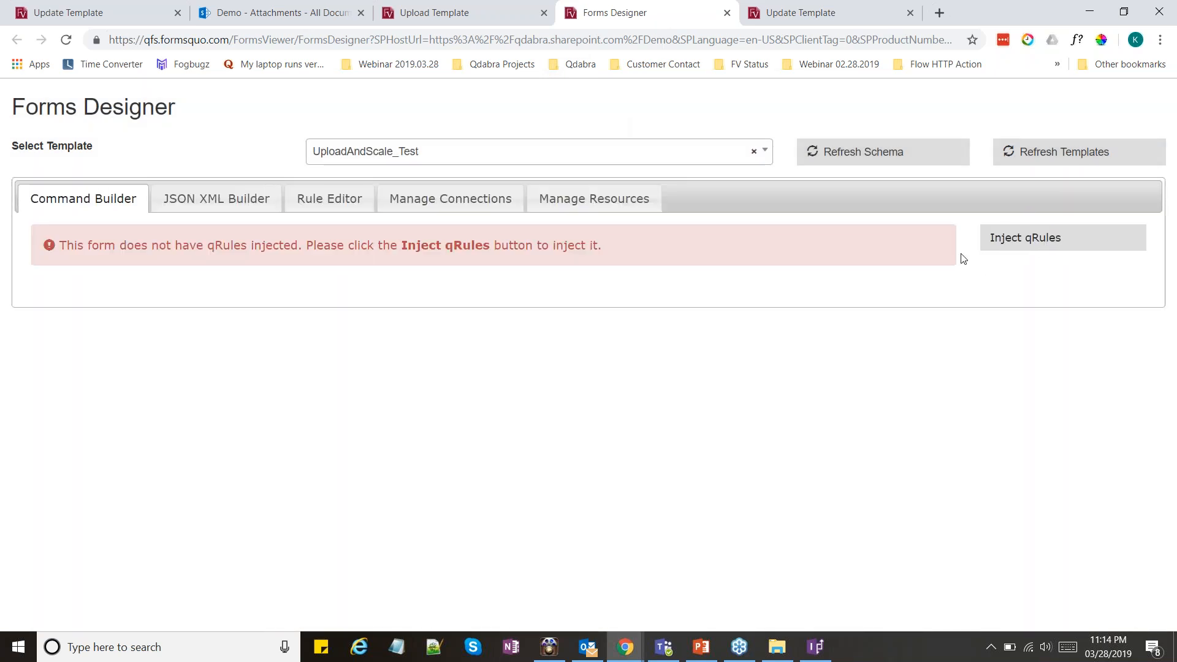
click(1020, 249)
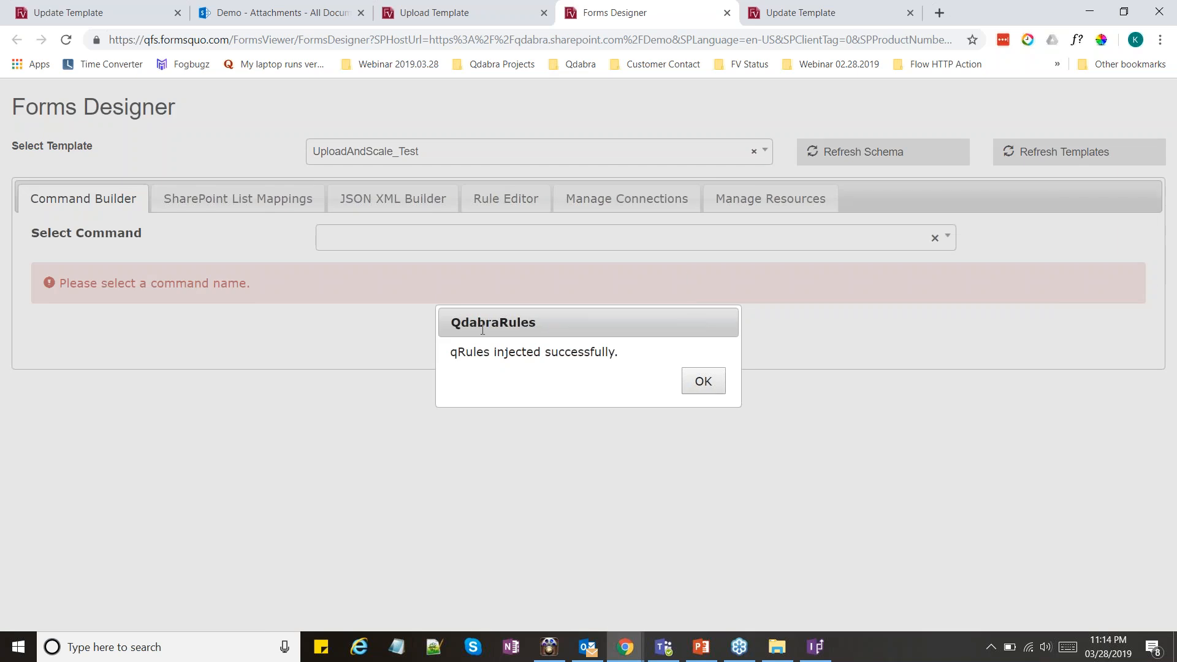
click(703, 381)
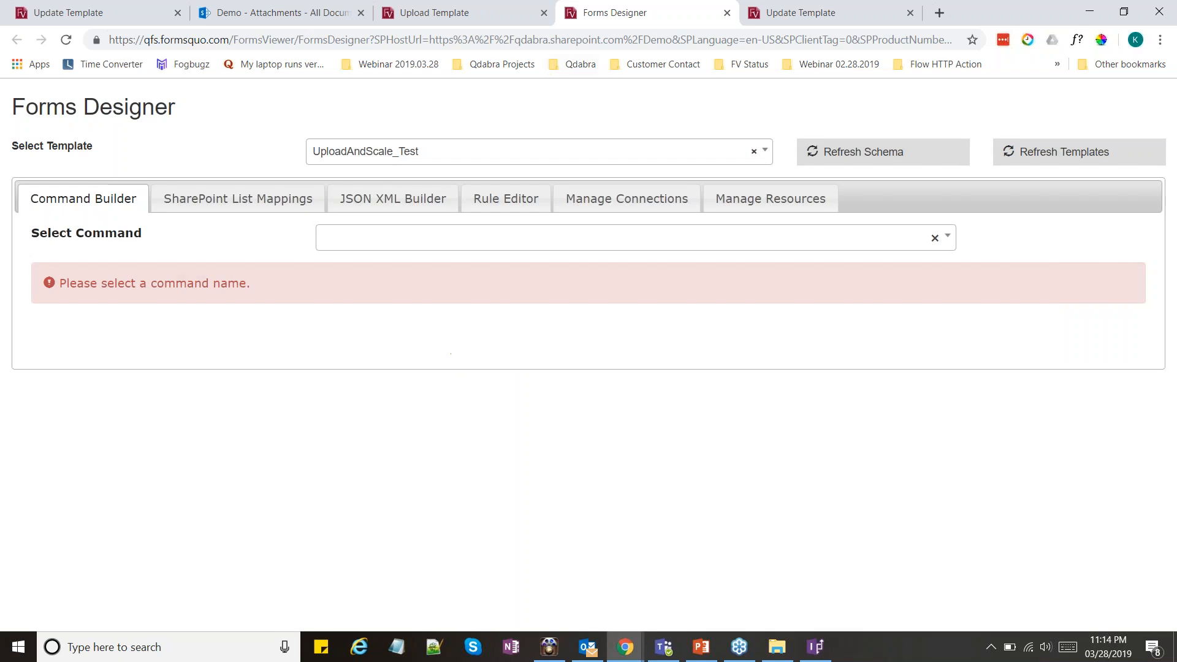
click(452, 11)
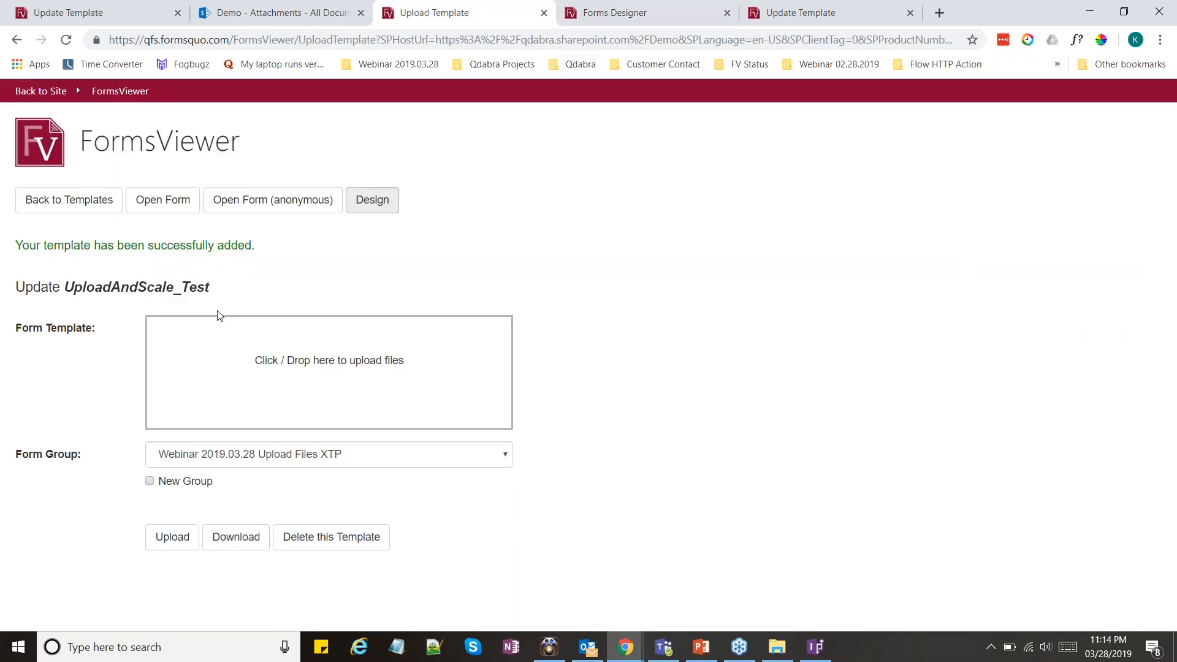
click(240, 544)
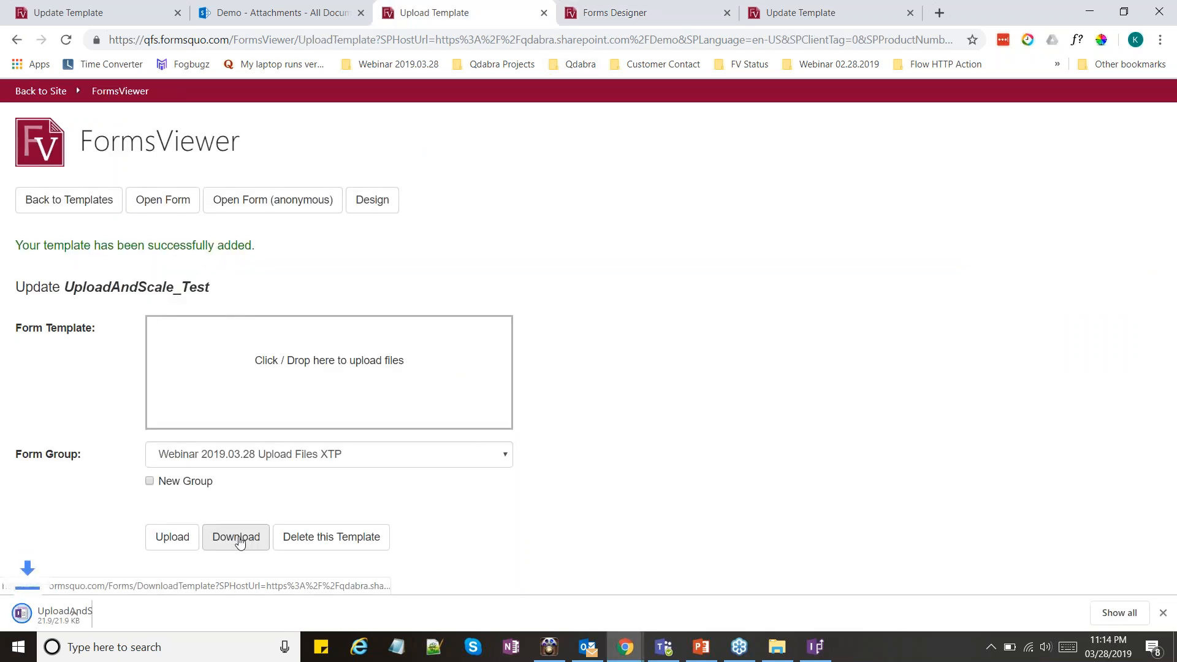
Switch to File Explorer and rename the newly downloaded template in the Downloads folder as UploadAndScale_Test_wqRules
click(772, 649)
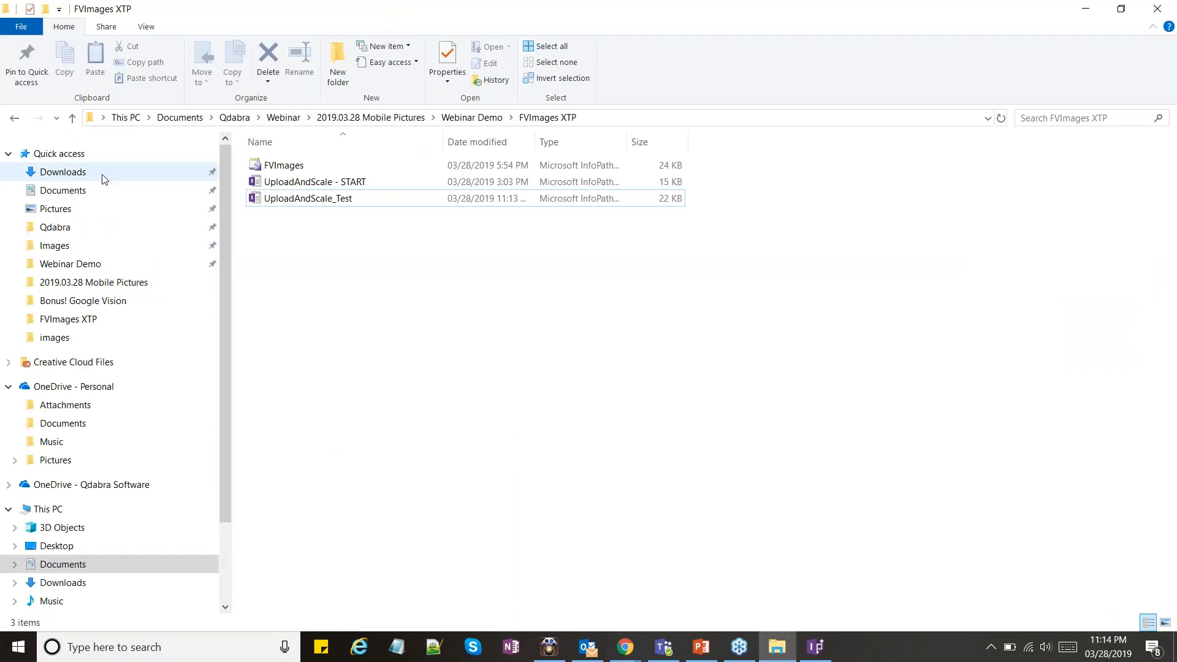
click(102, 175)
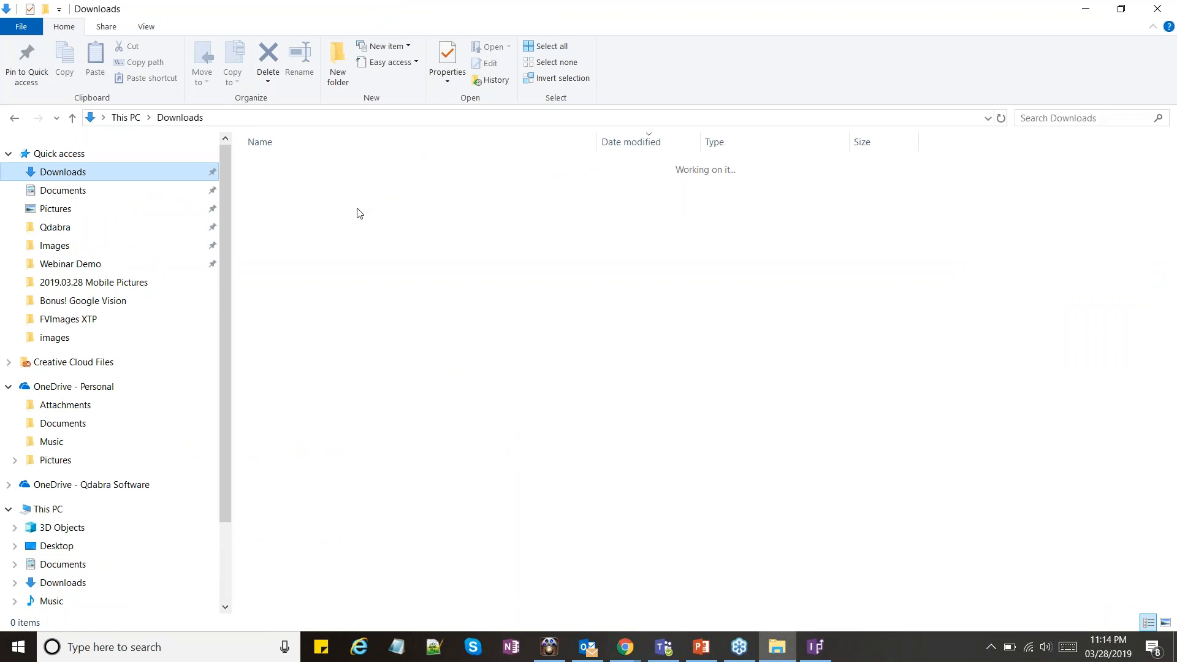
click(363, 165)
key(F2)
key(End)
text(_wqRules)
key(Return)
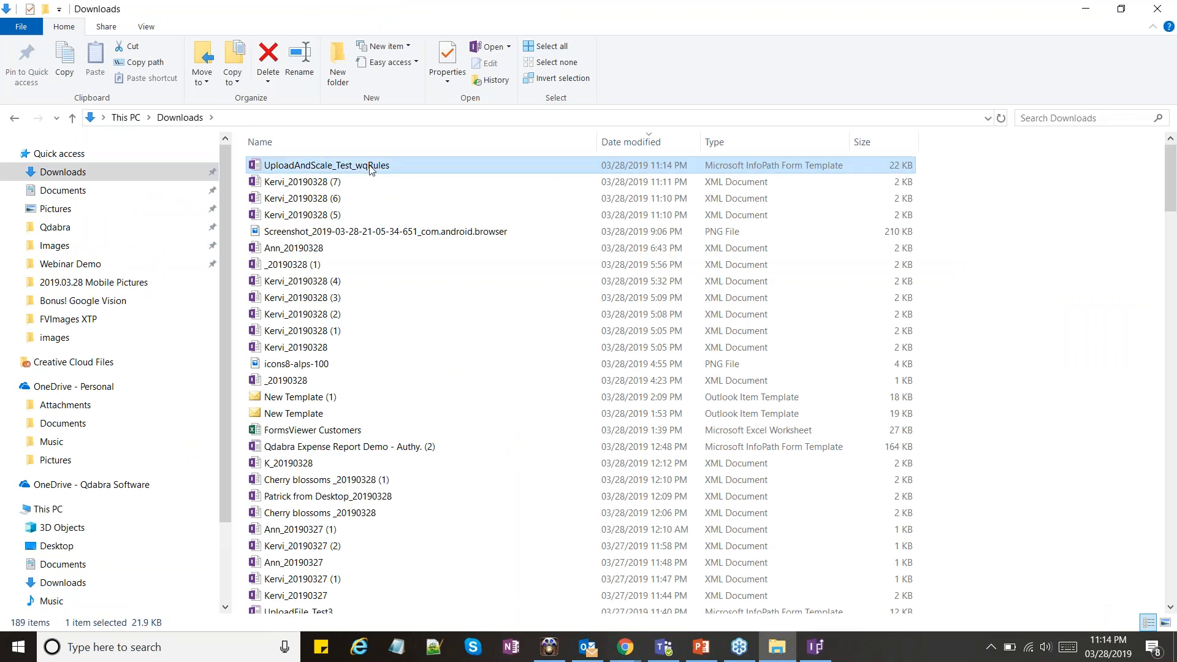
Move UploadAndScale_Test_wqRules from Downloads into the FVImages XTP folder and open it for design in InfoPath
key(F2)
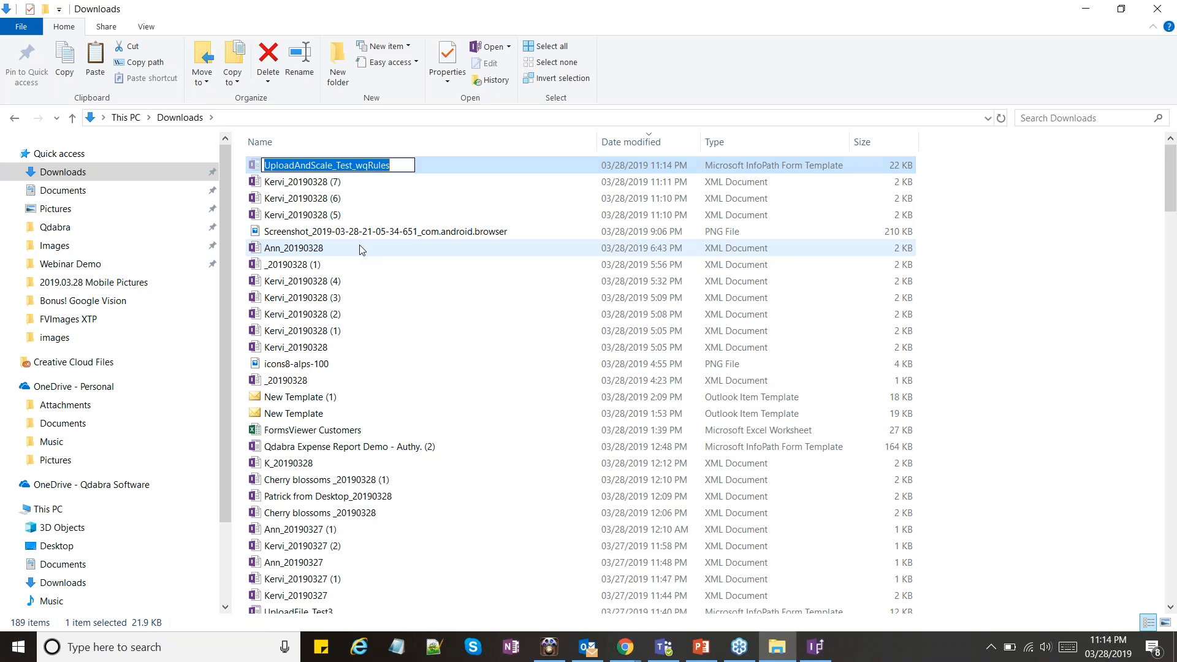
click(342, 228)
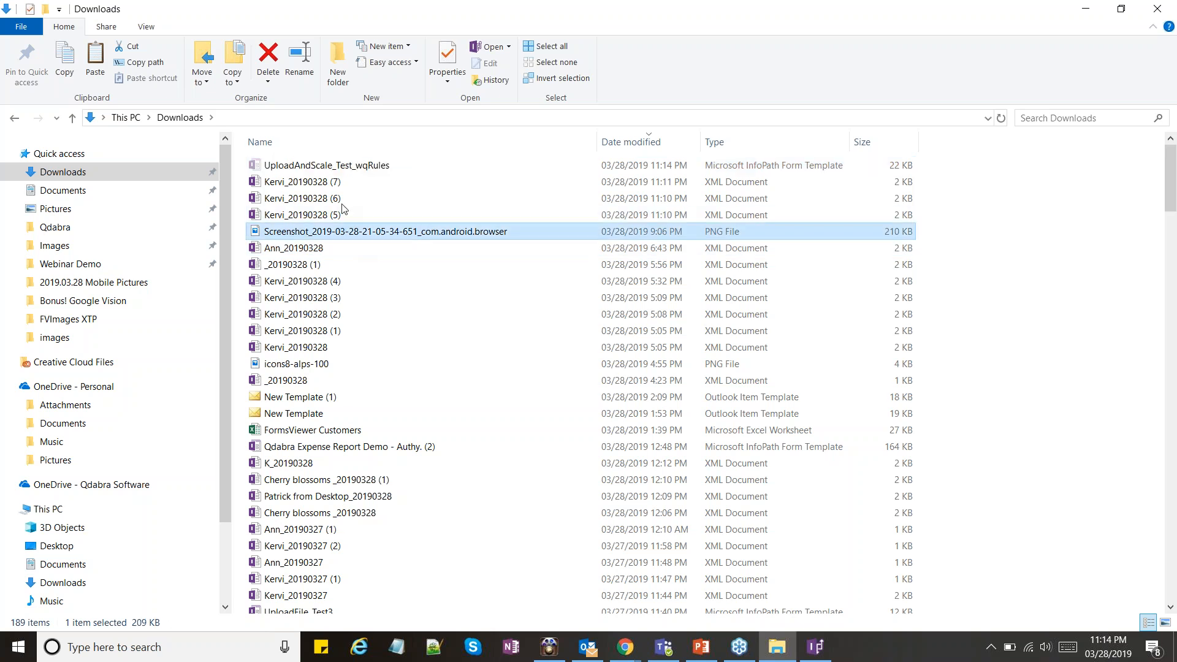
click(68, 319)
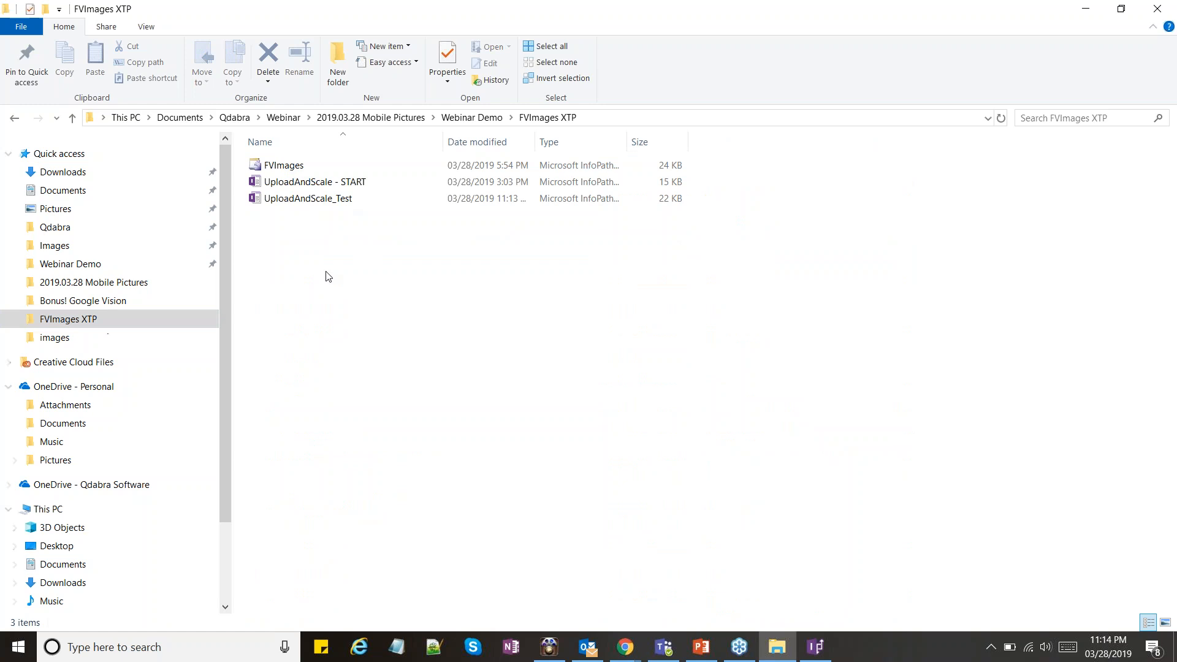
key(ctrl+v)
right_click(347, 209)
click(386, 240)
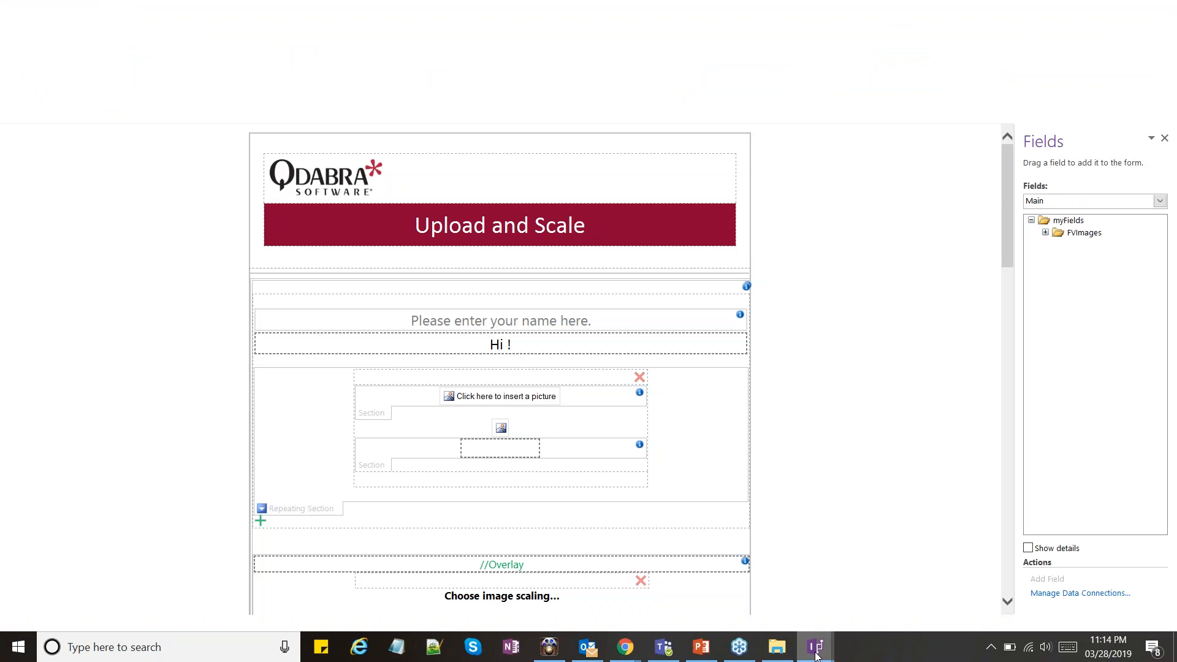
mouse_move(816, 654)
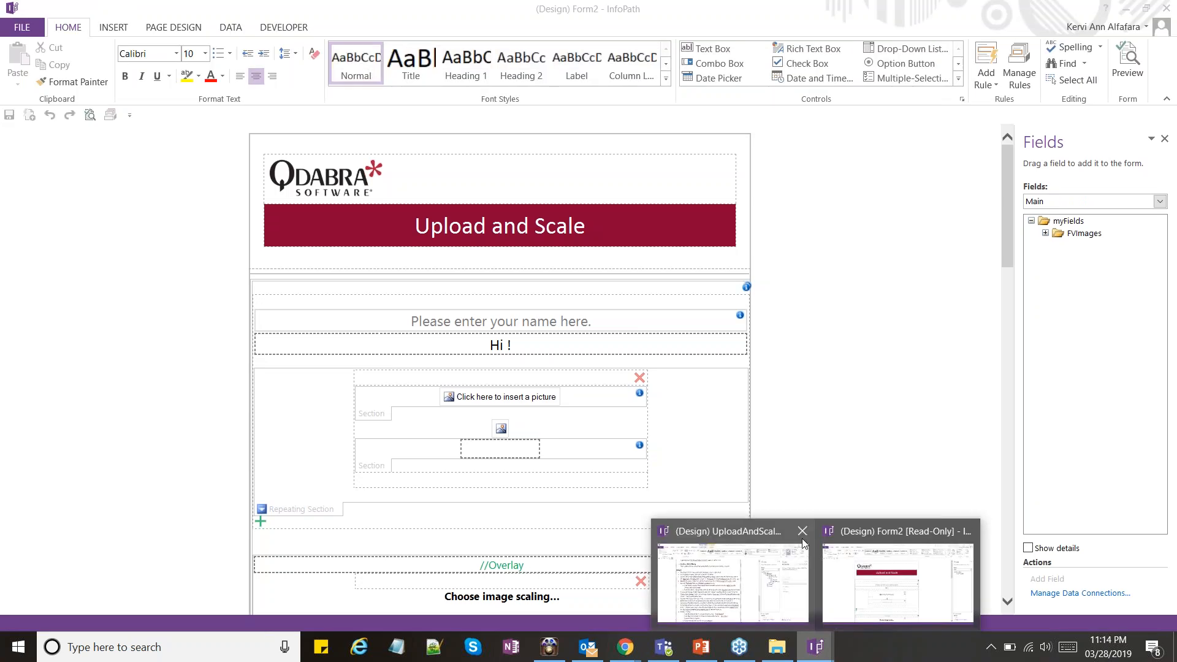
Add an action rule named Run On Load to the finishedLoading field of the QdabraRules secondary data source, following the XTP How-To instructions
click(1018, 78)
click(803, 201)
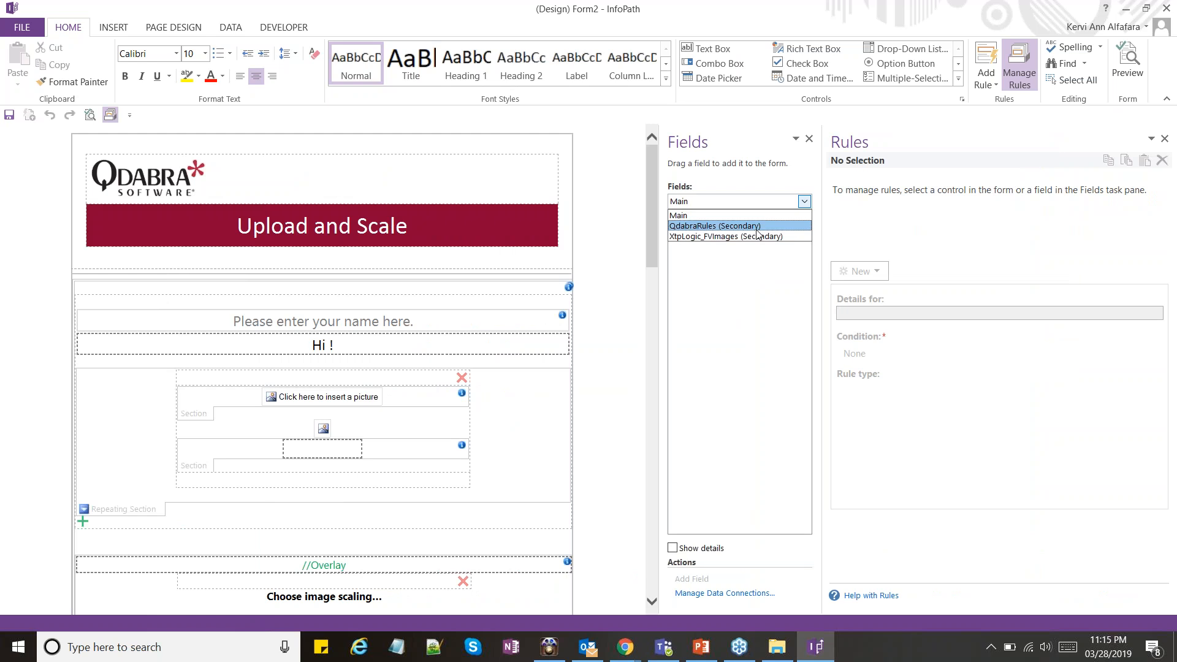
click(758, 229)
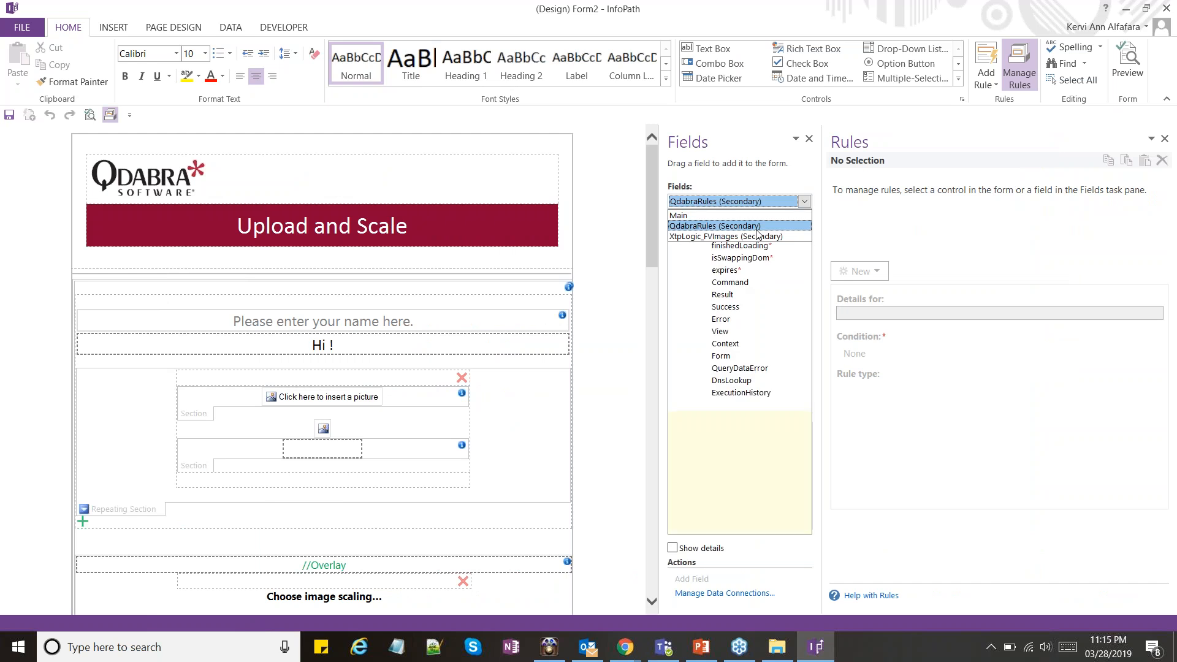
click(731, 282)
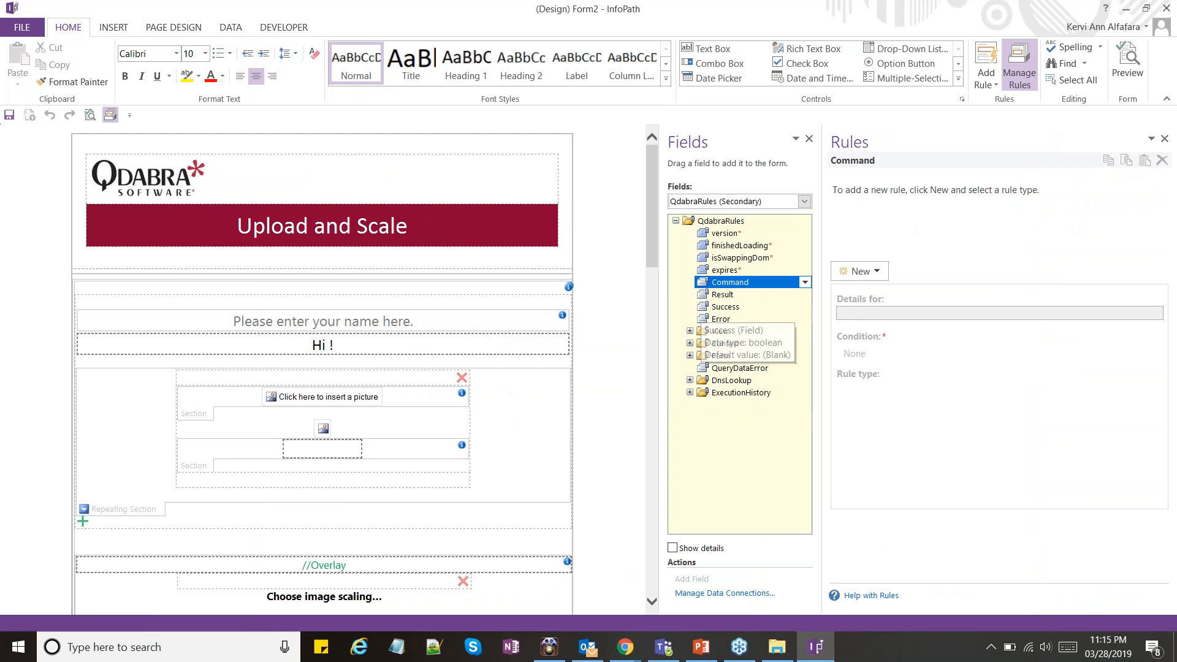
scroll(322, 369, down, 1)
scroll(395, 332, down, 14)
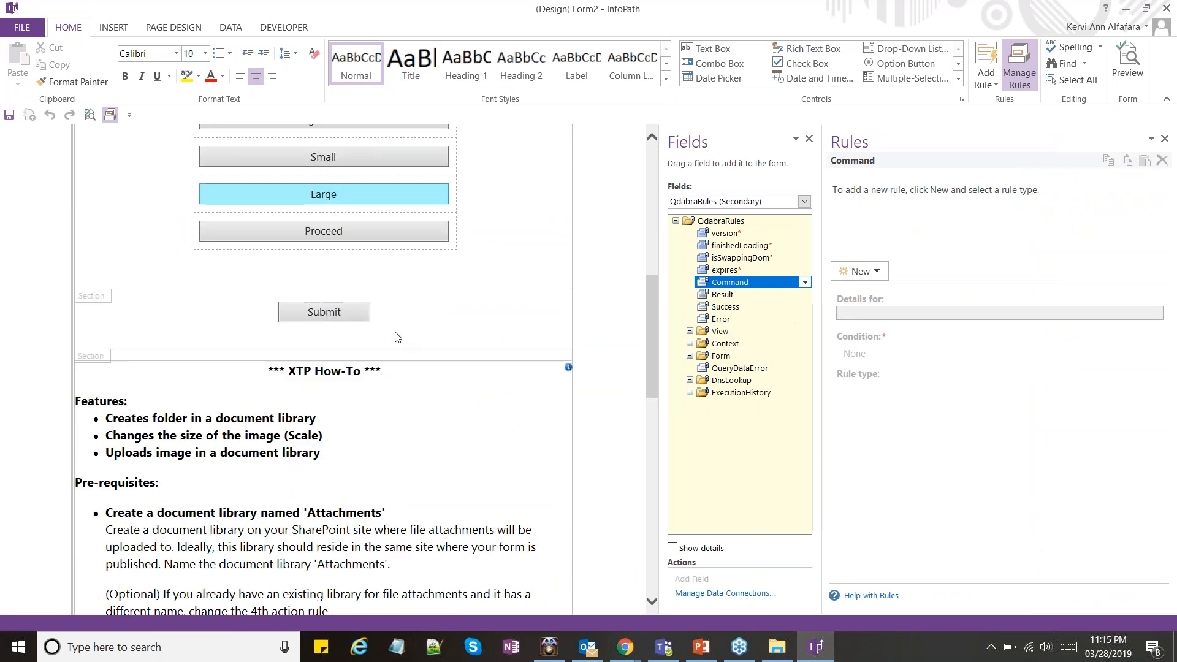
scroll(404, 330, down, 5)
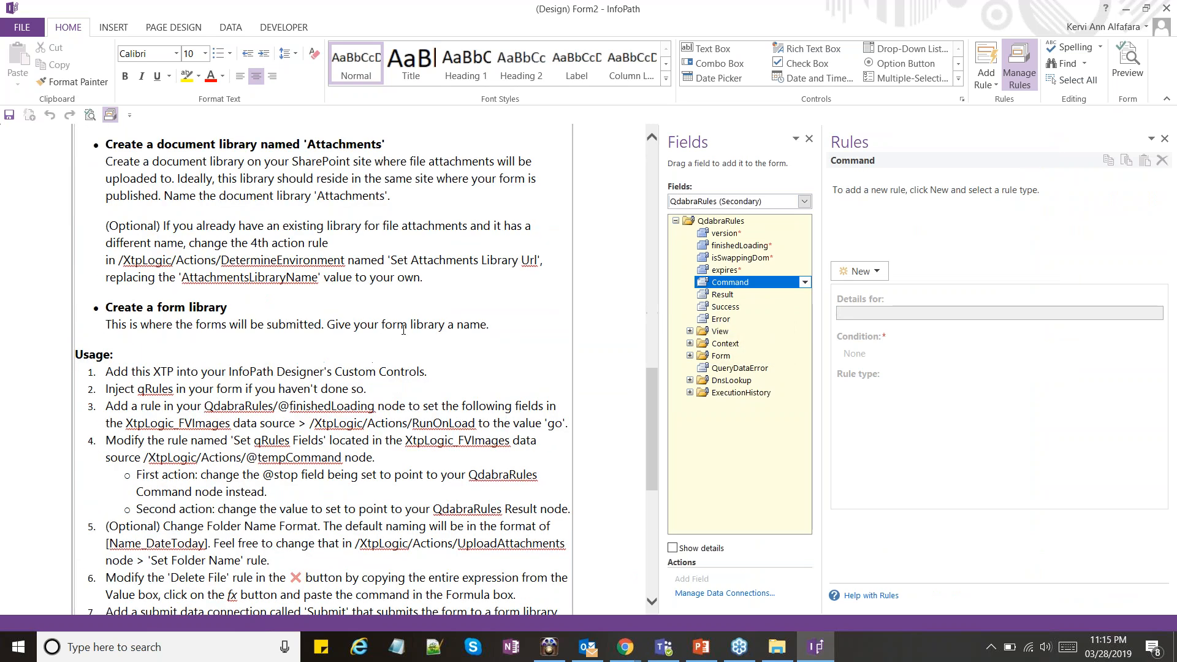
scroll(380, 330, down, 2)
click(356, 329)
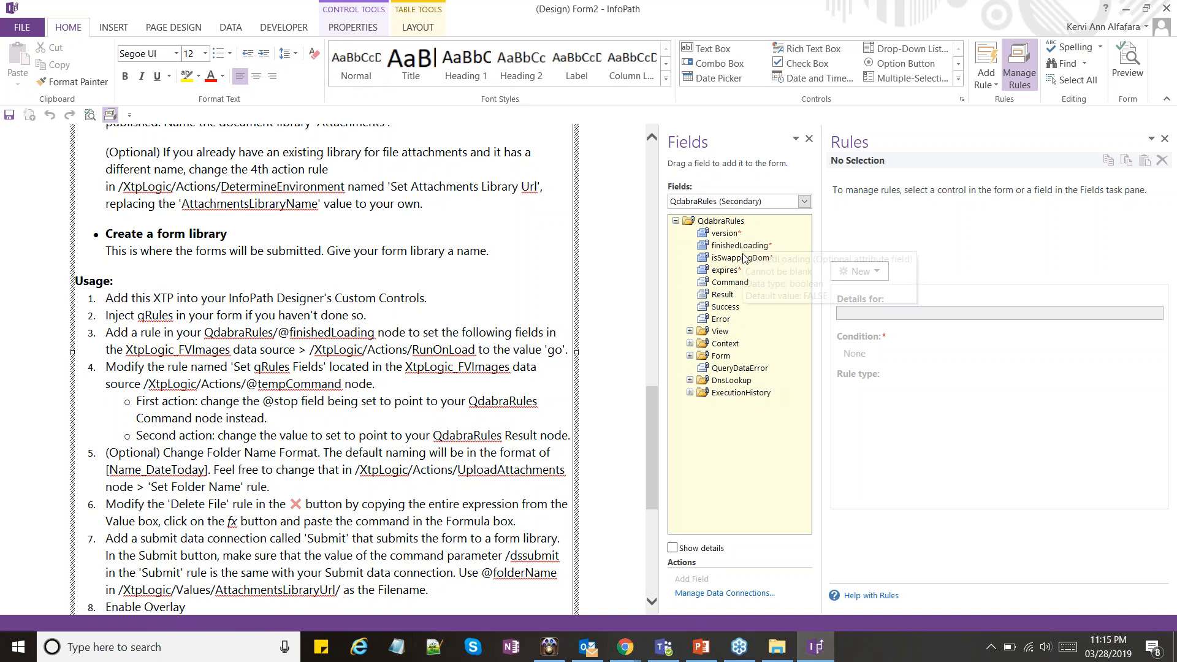
click(742, 248)
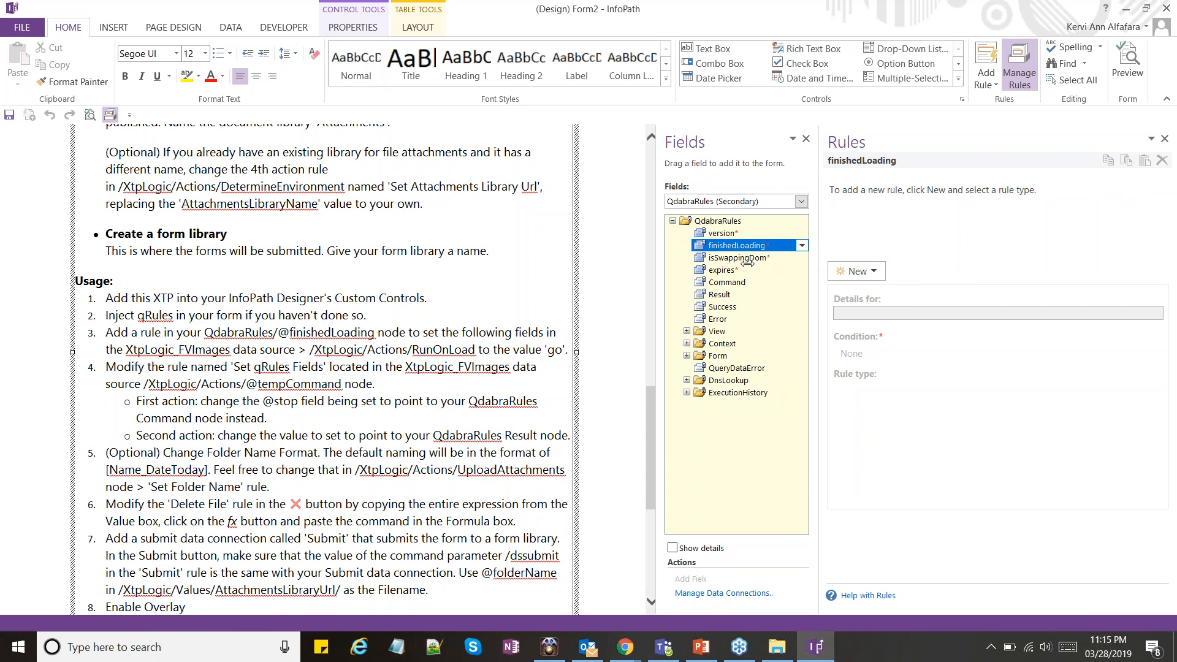
drag(820, 264, 748, 265)
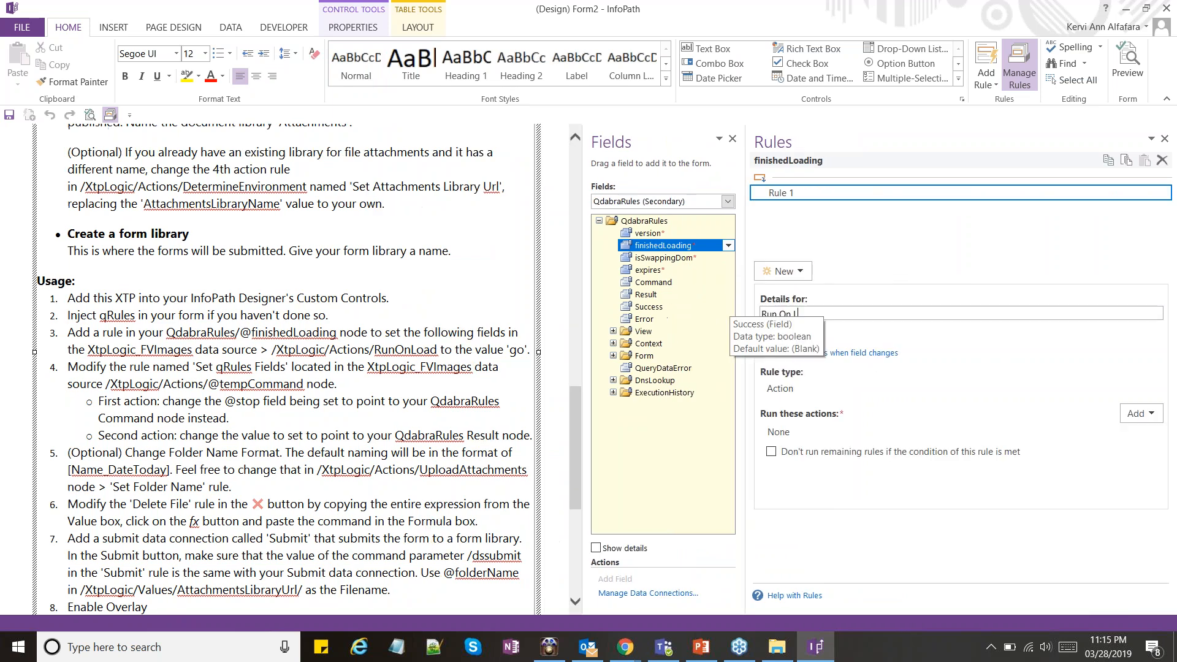
text(oad)
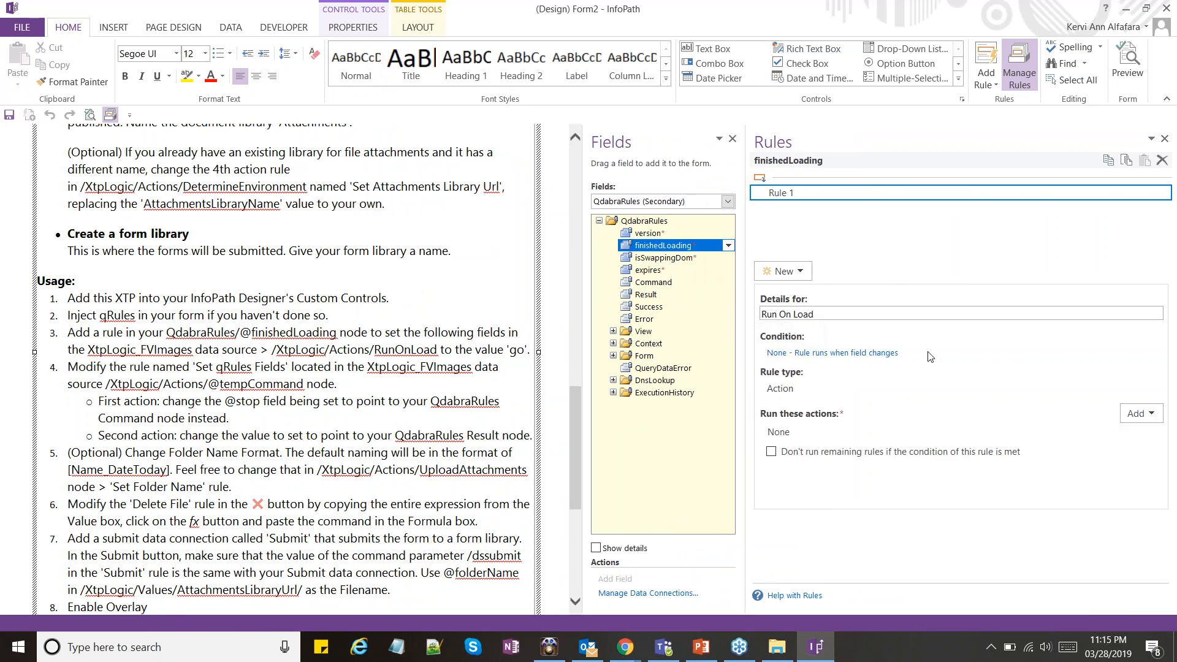
Give the Run On Load rule an action that sets the RunOnLoad field of the XtpLogic_FVImages data source to "go"
click(1152, 420)
click(1136, 423)
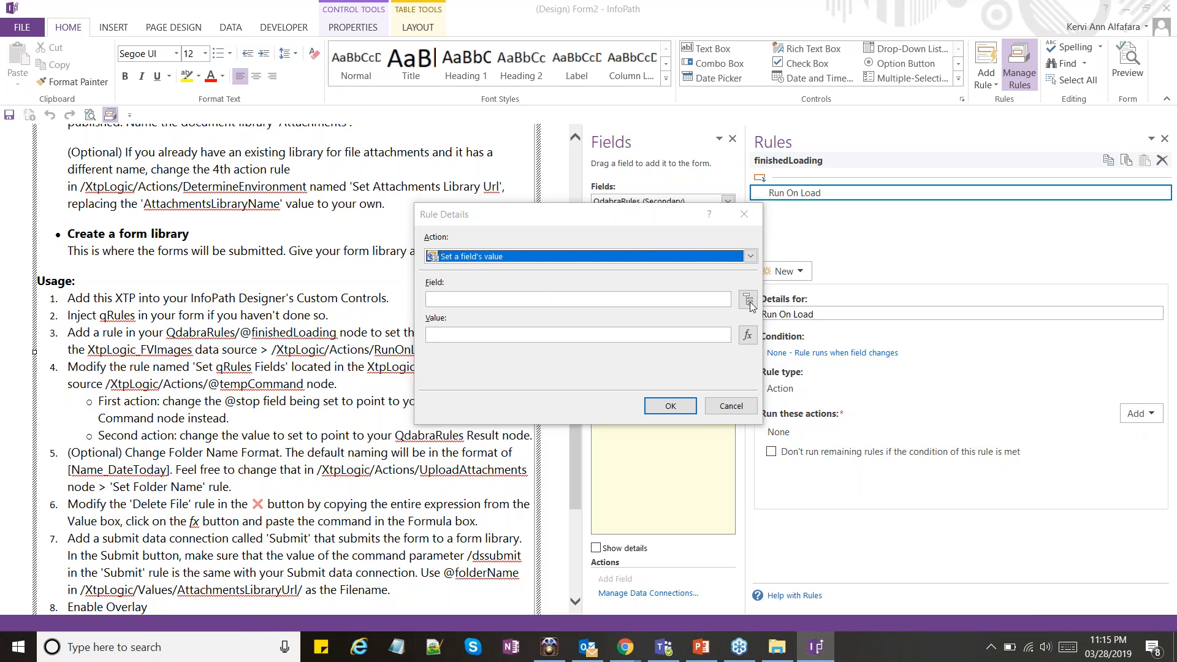
click(750, 303)
key(x)
click(507, 250)
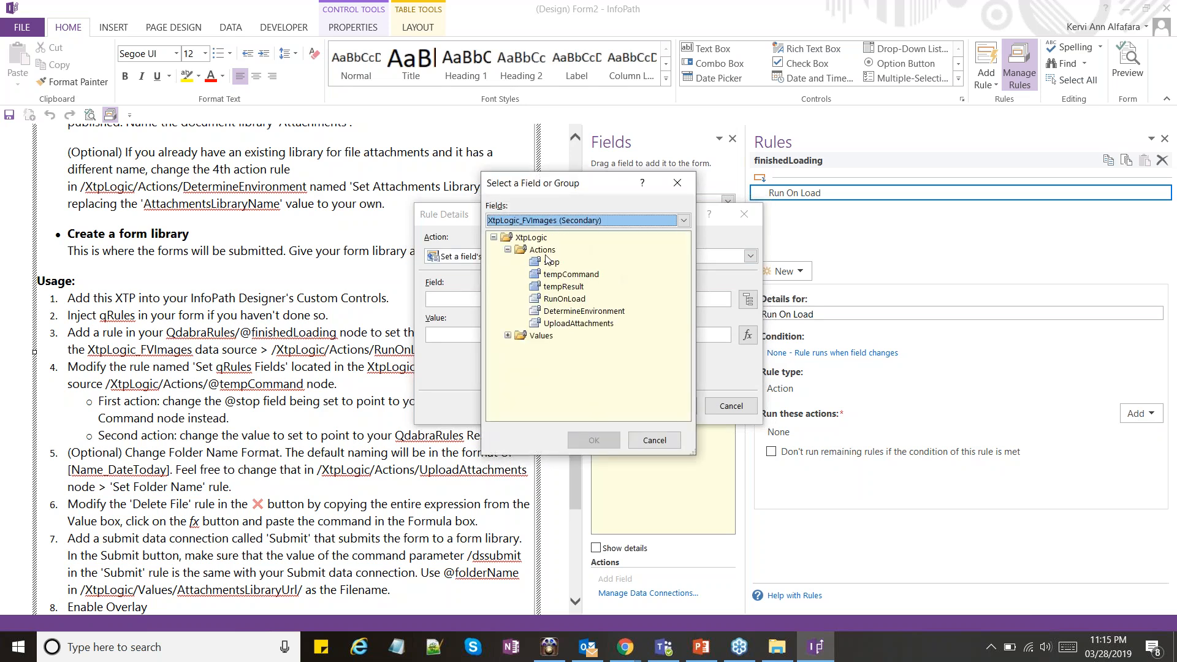
click(575, 300)
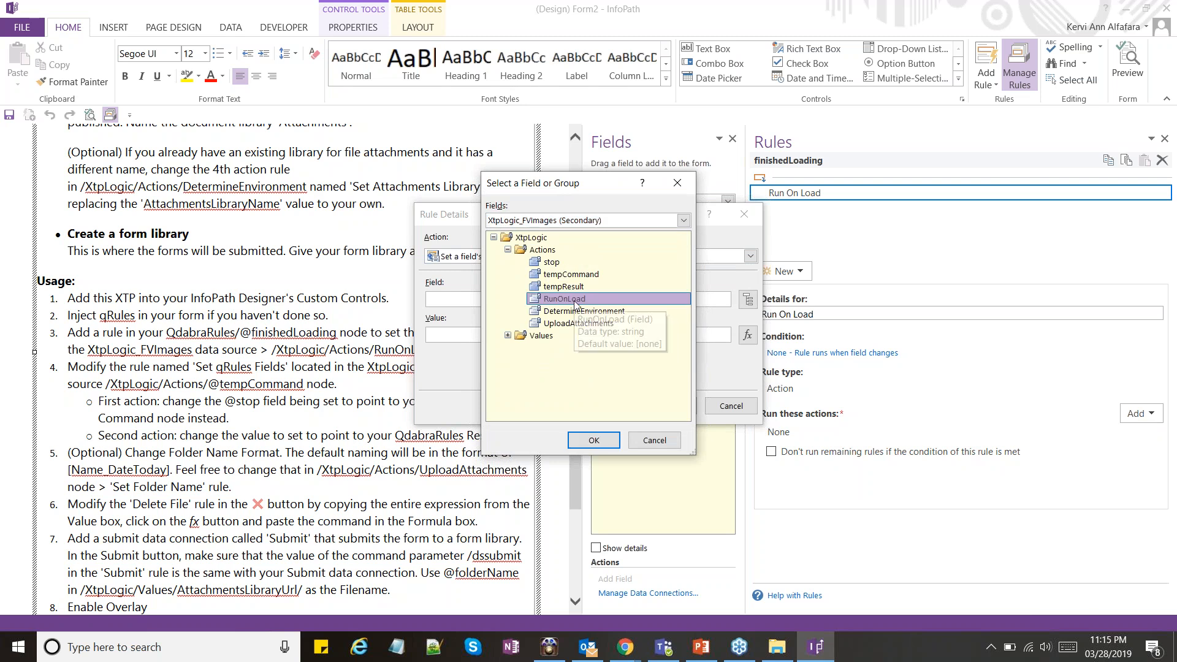
key(Return)
key(Tab)
text(go)
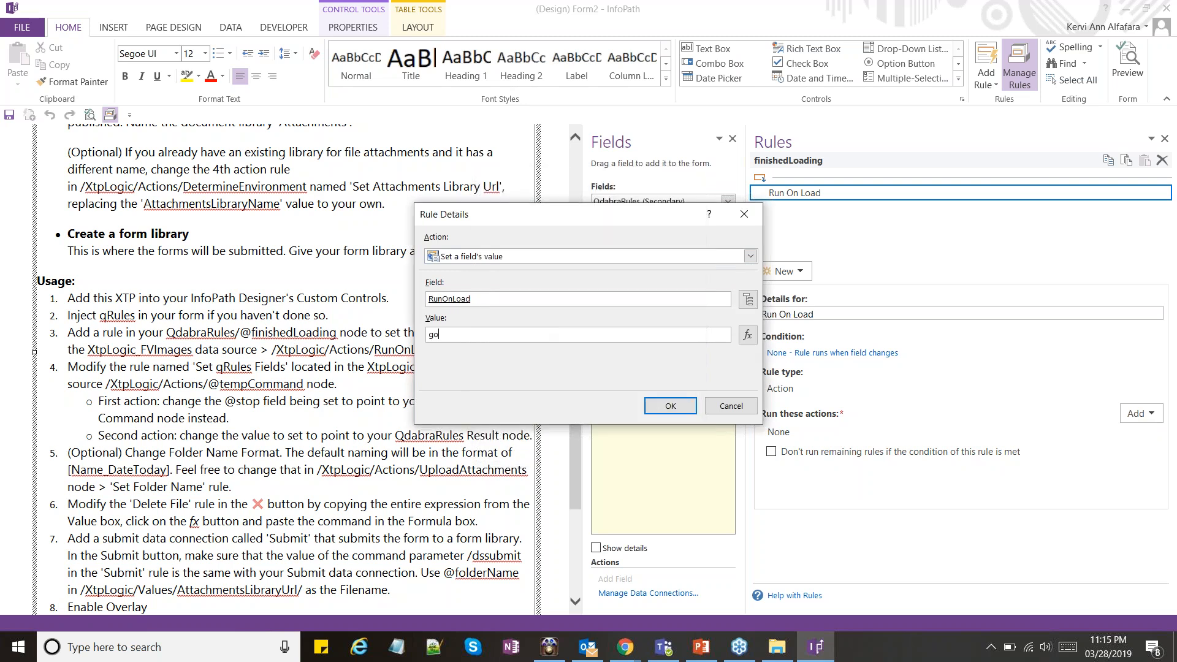
Examine the existing rules and their actions on the RunOnLoad and DetermineEnvironment fields of the XtpLogic_FVImages data source
click(677, 203)
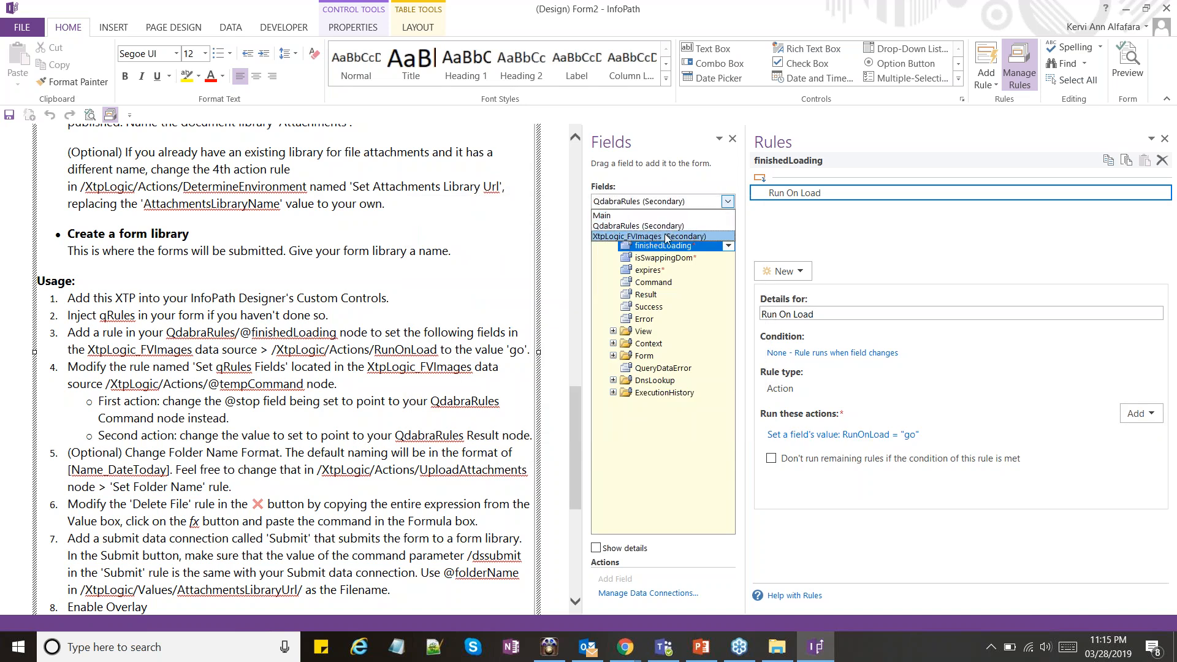
click(656, 238)
click(613, 233)
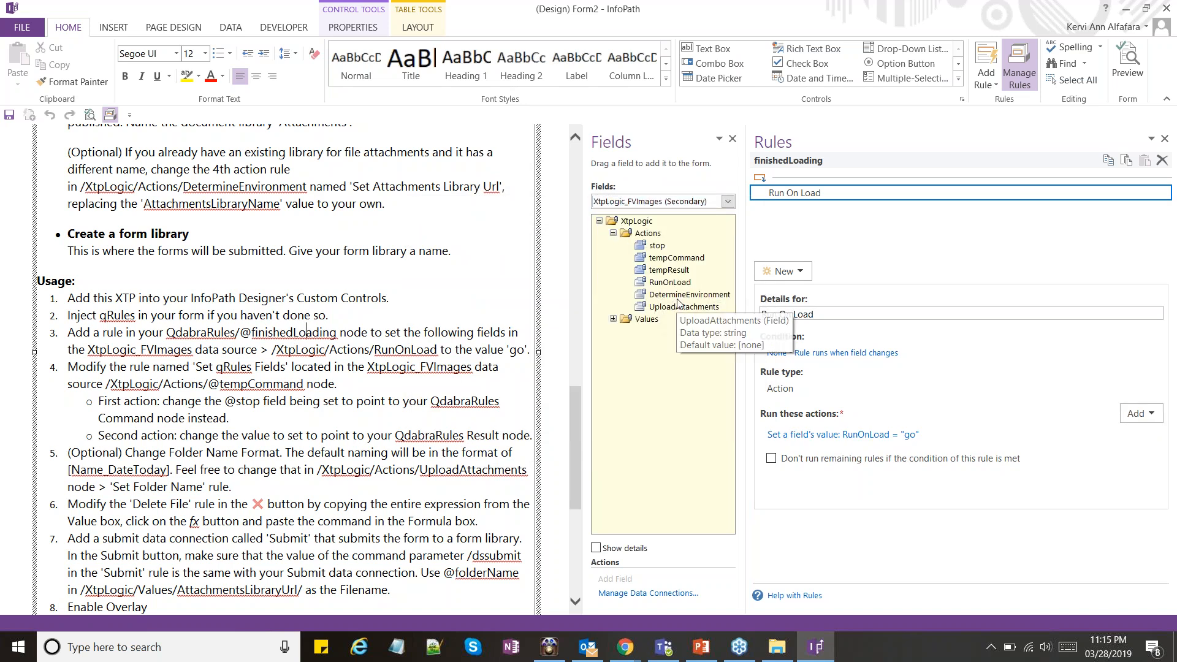
click(675, 284)
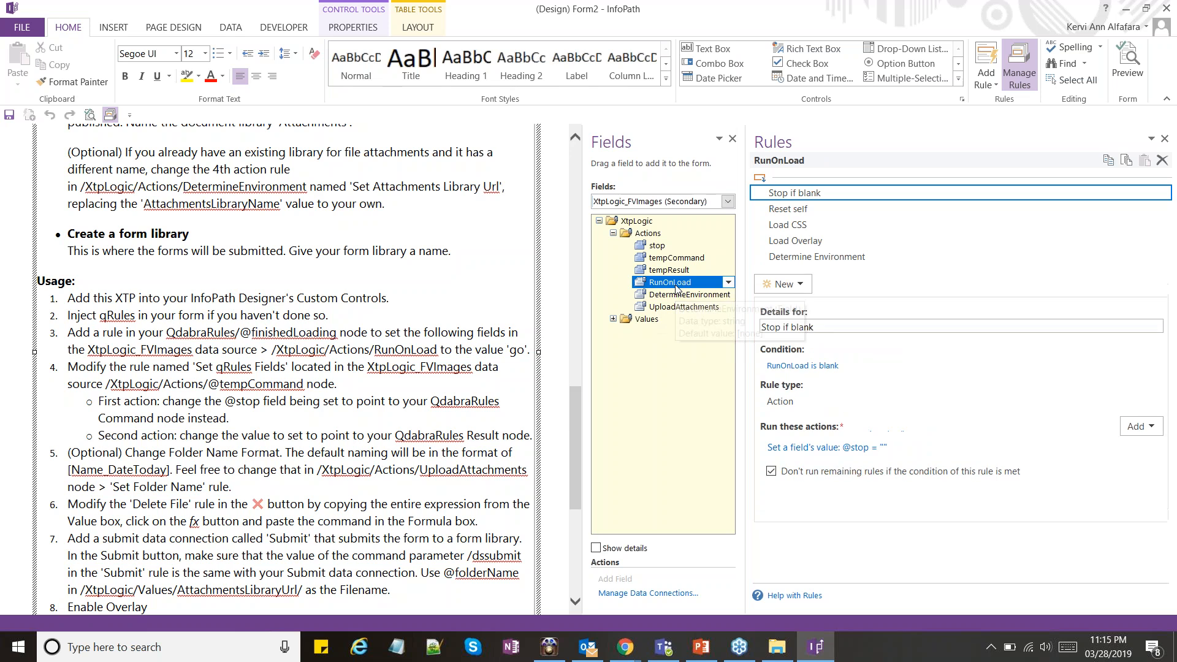
click(791, 225)
click(818, 242)
click(815, 227)
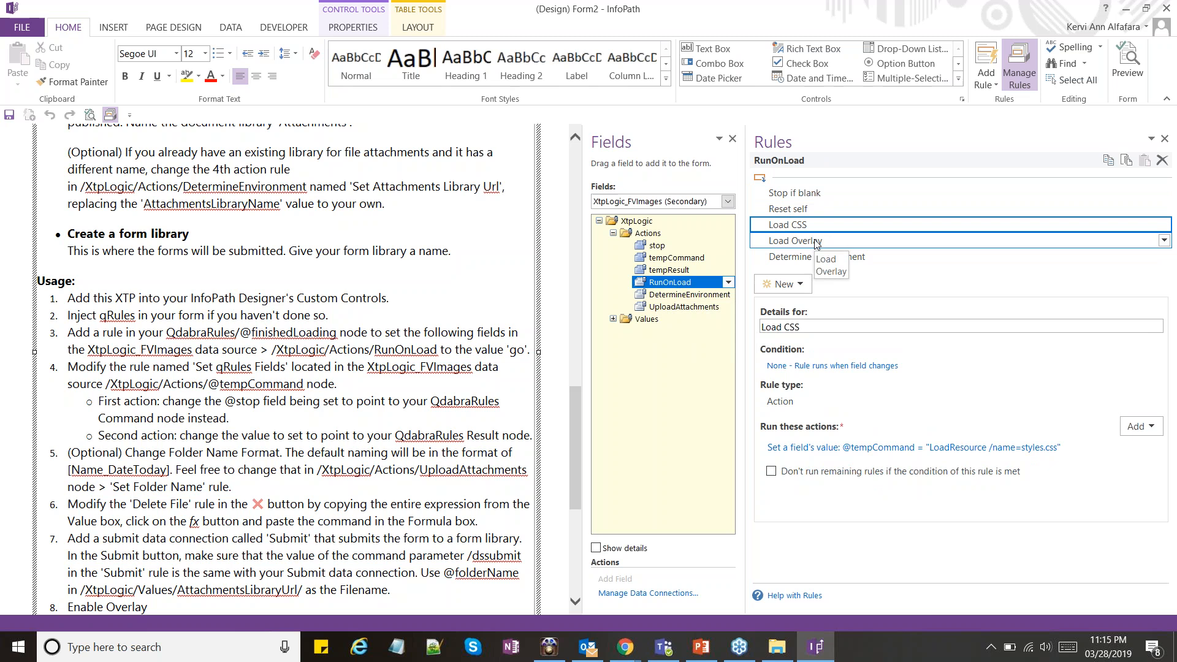
click(816, 239)
click(815, 229)
click(816, 240)
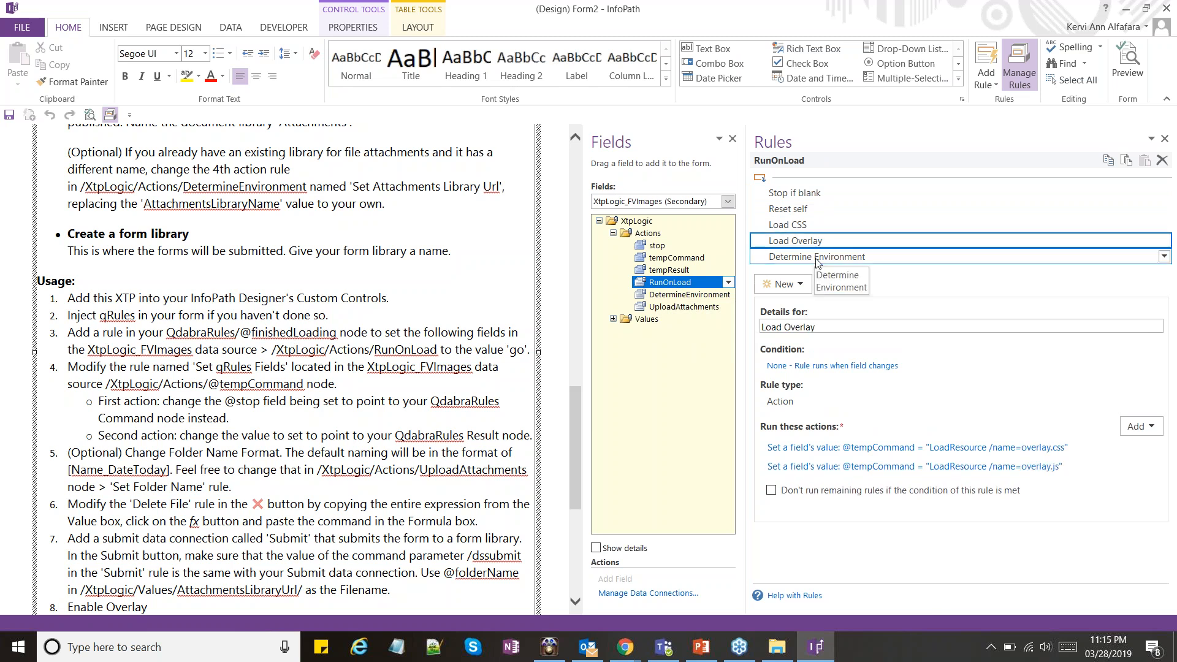
click(817, 257)
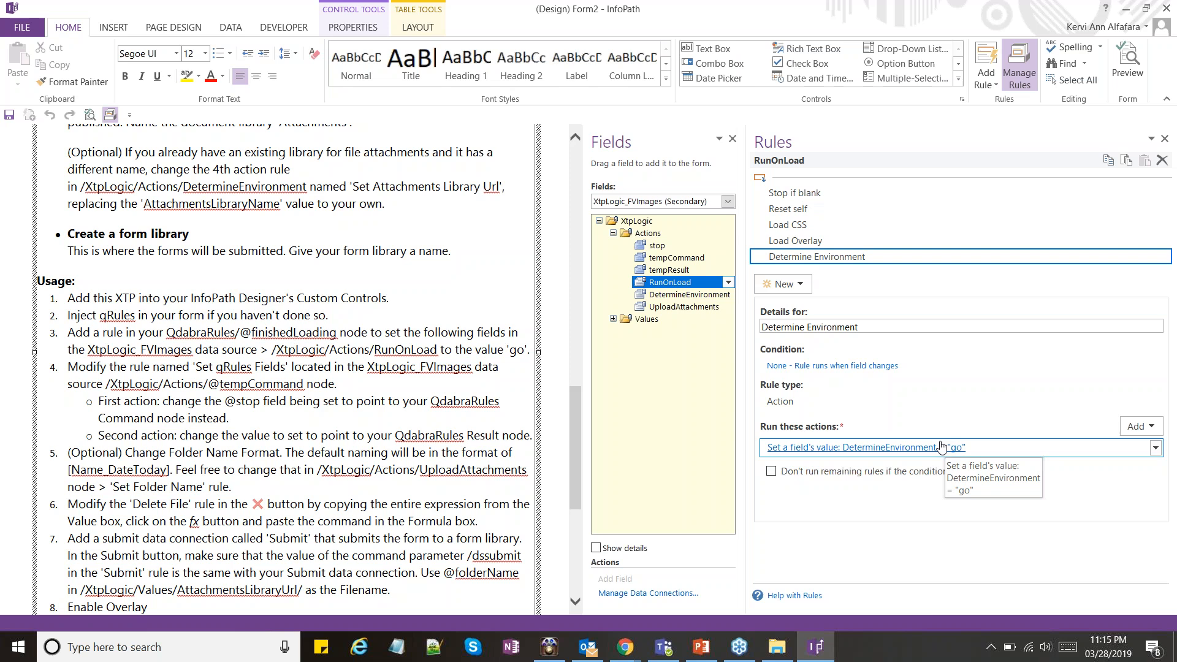
click(700, 296)
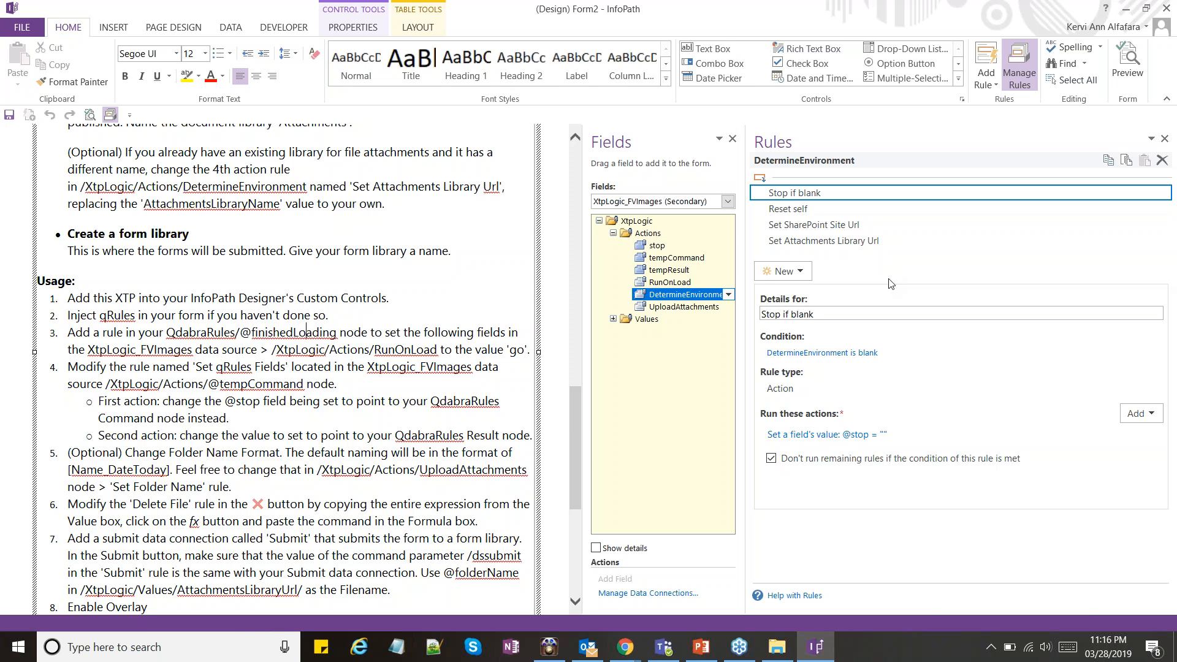
click(849, 227)
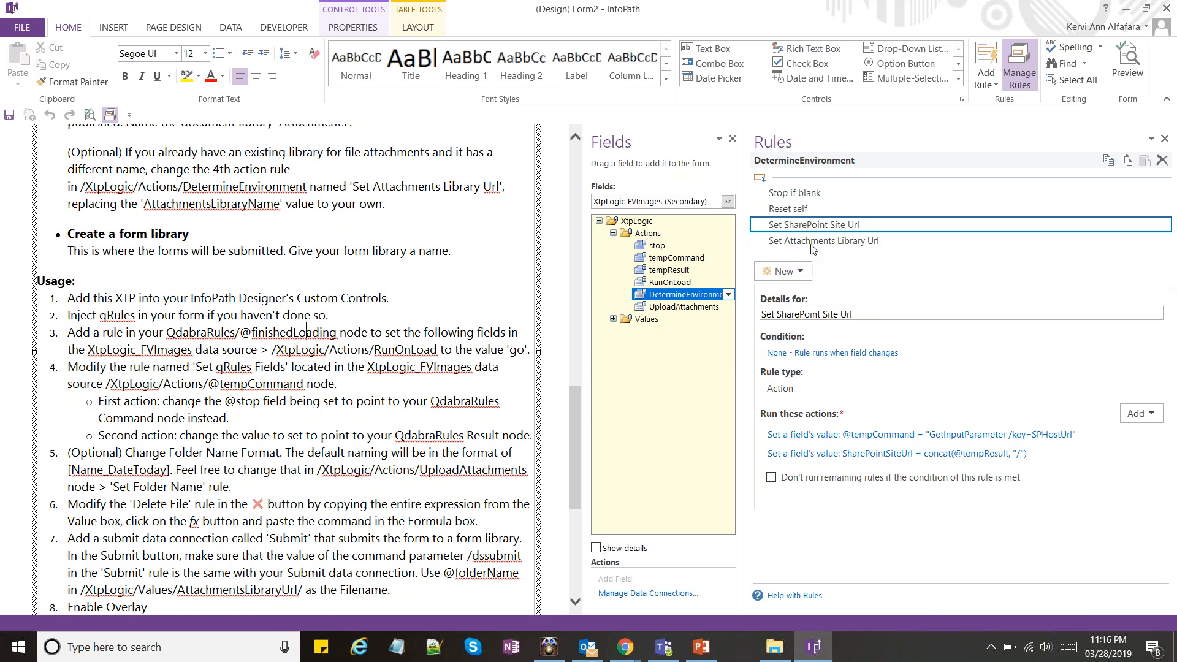
click(668, 203)
click(662, 237)
click(669, 260)
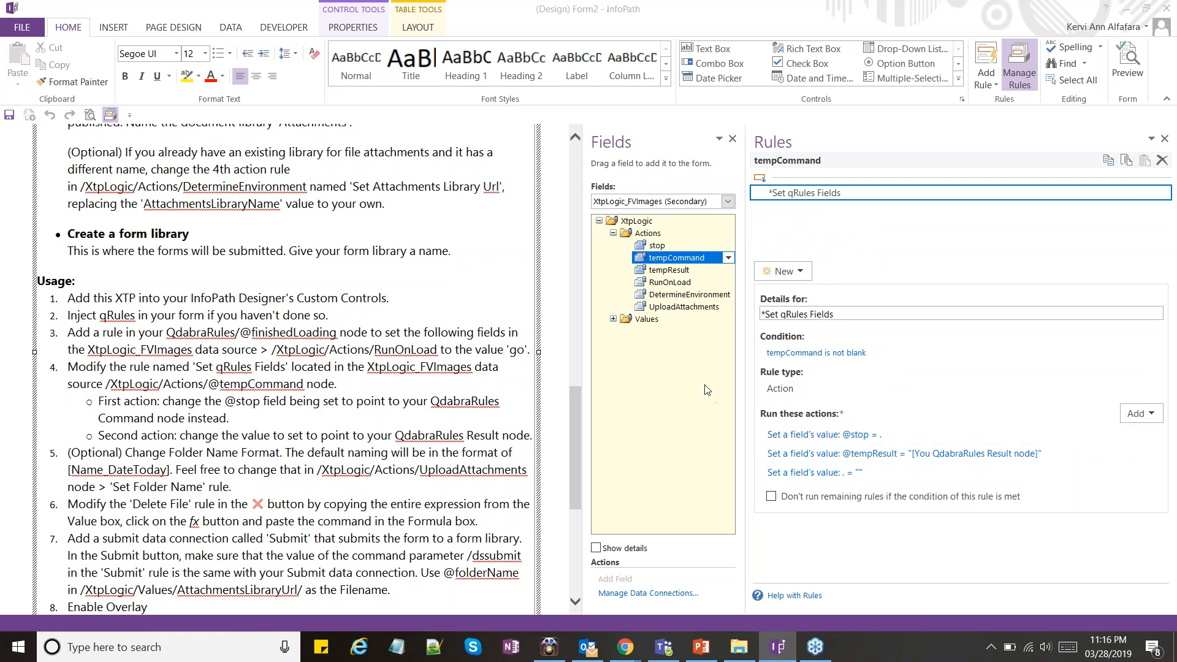
click(746, 299)
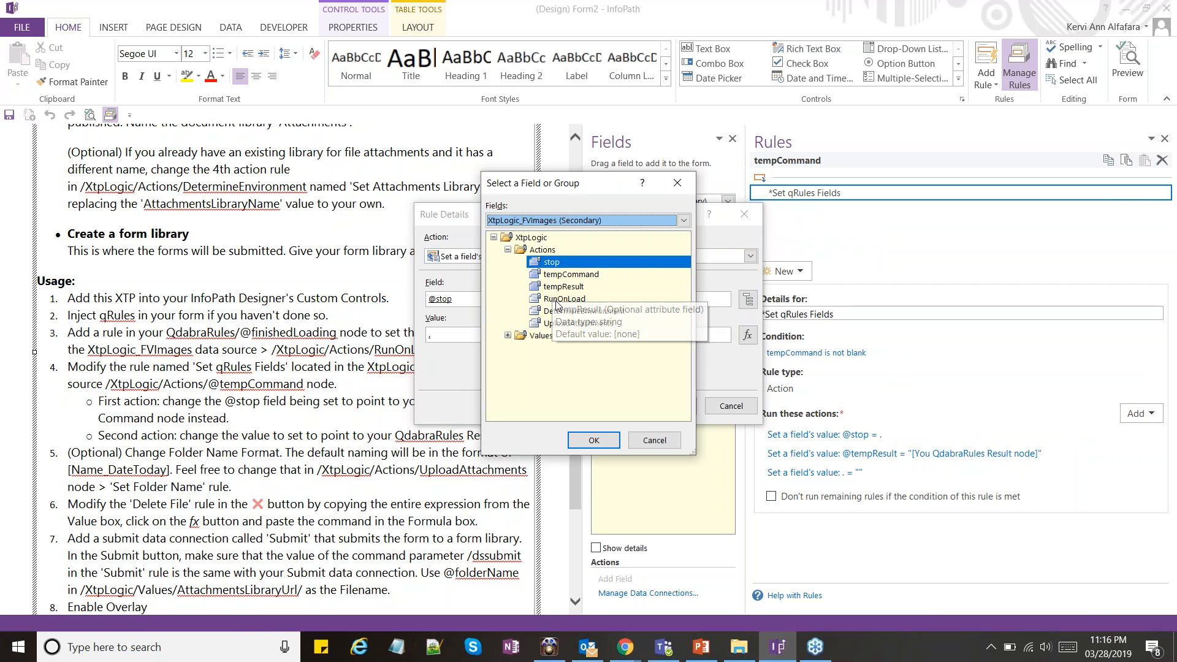
key(Up)
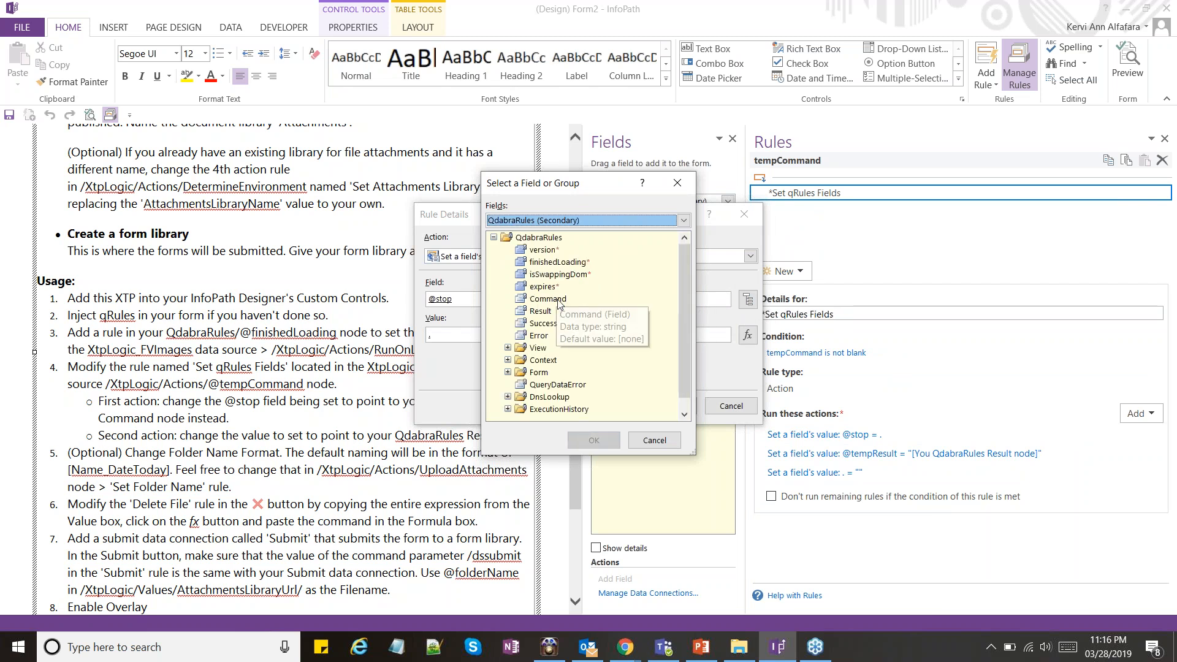
click(550, 300)
double_click(550, 300)
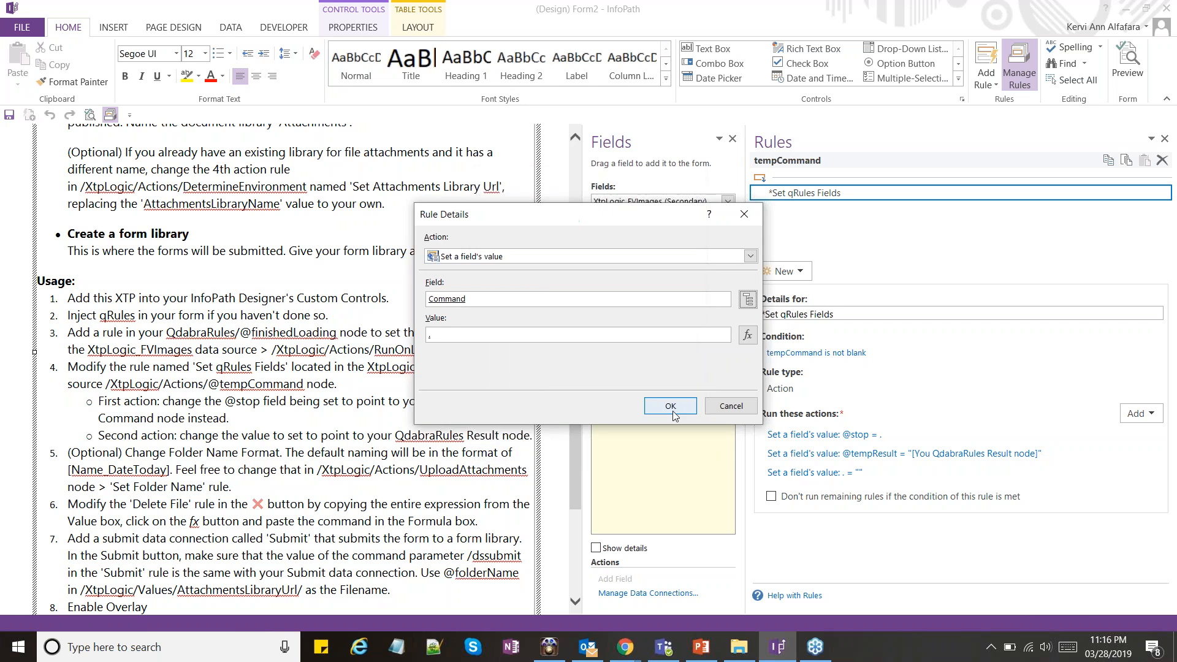
click(670, 406)
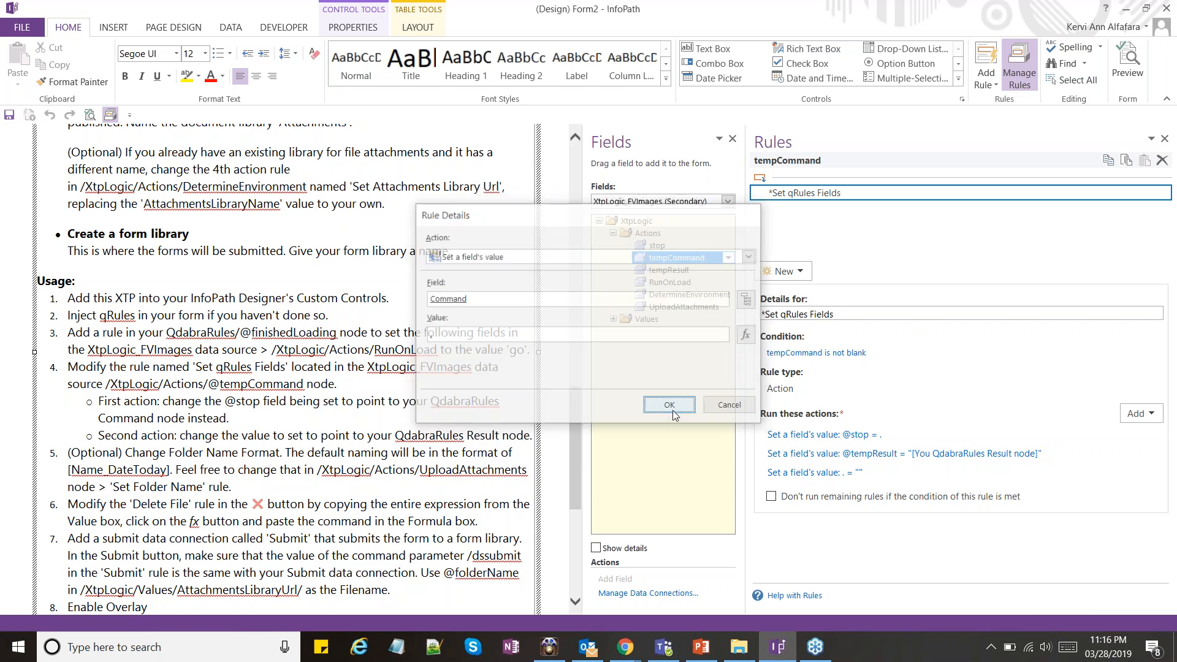
click(862, 470)
click(750, 222)
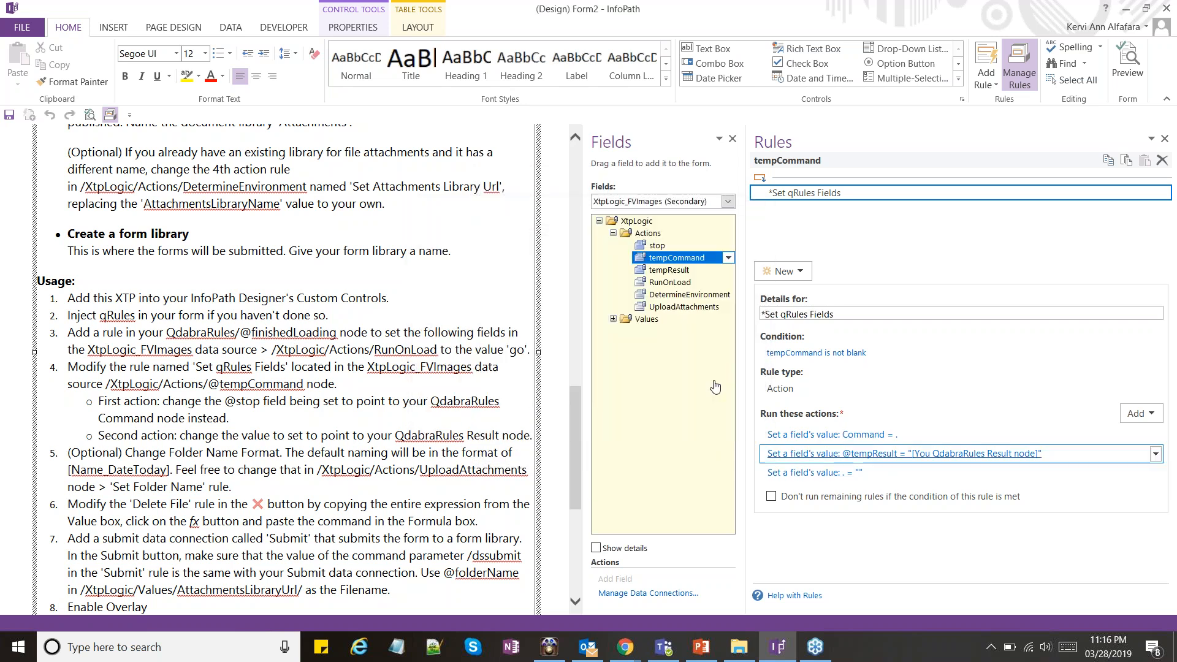
click(903, 453)
click(747, 334)
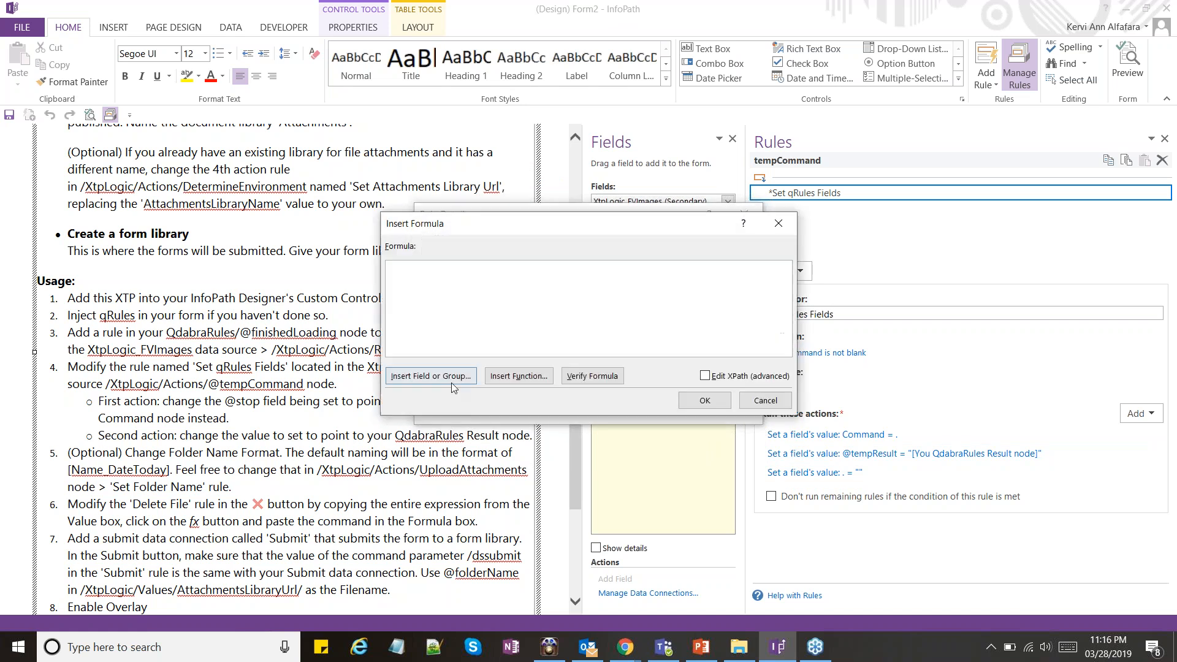
click(431, 376)
key(q)
double_click(539, 312)
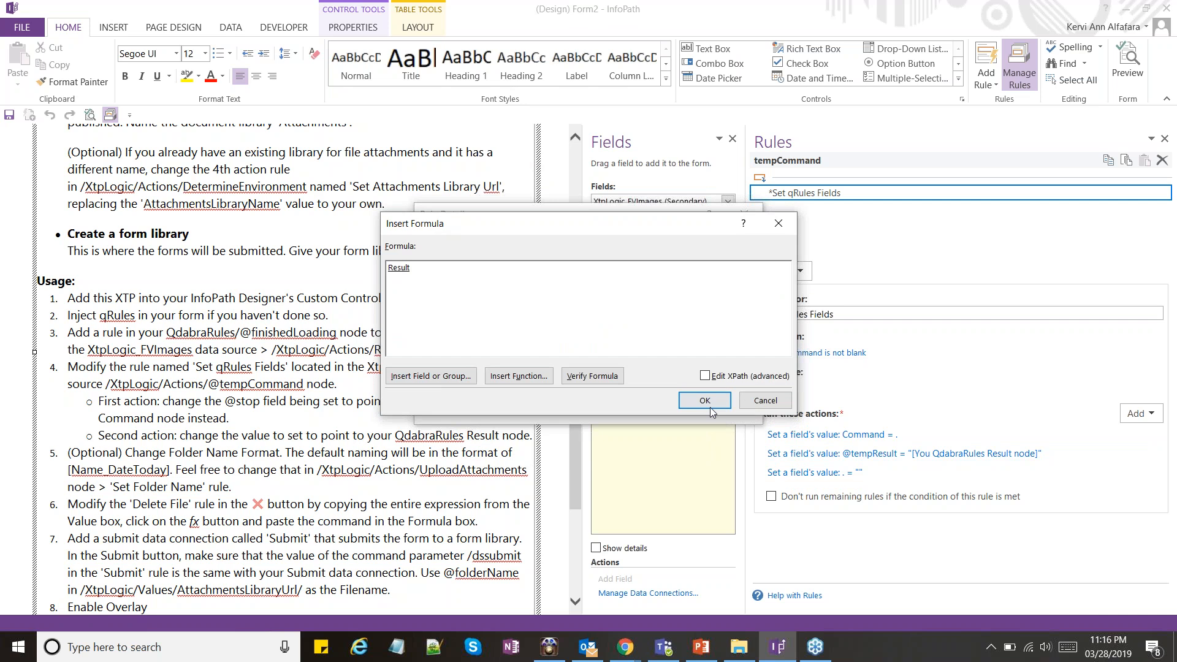
click(705, 400)
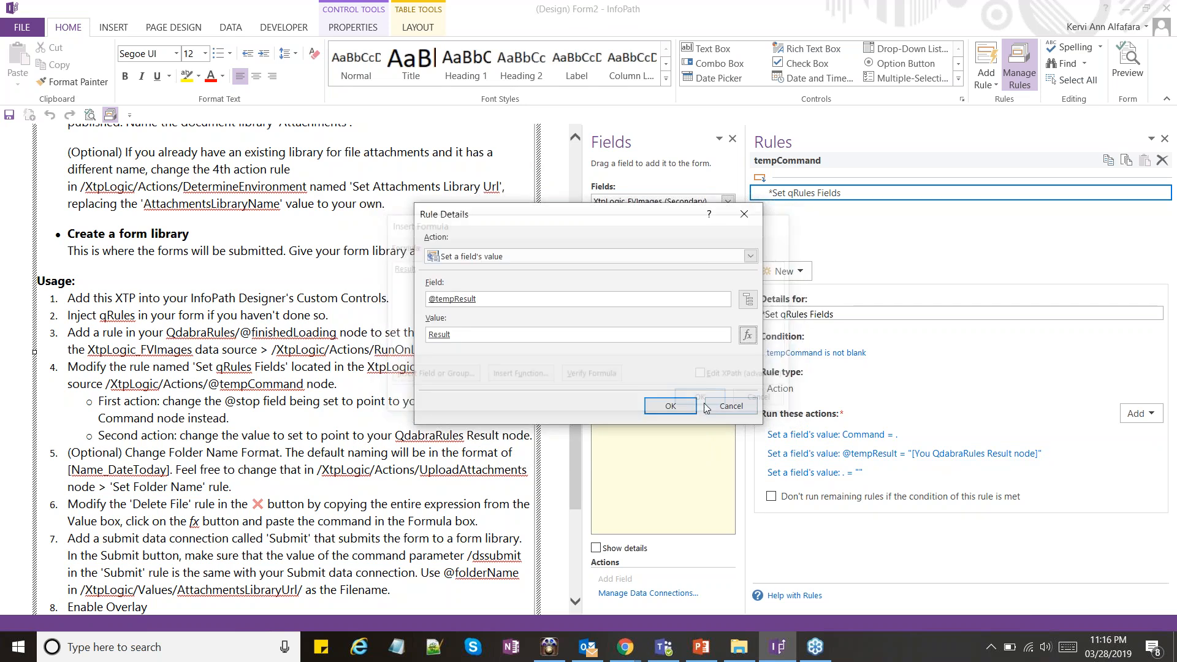
click(673, 406)
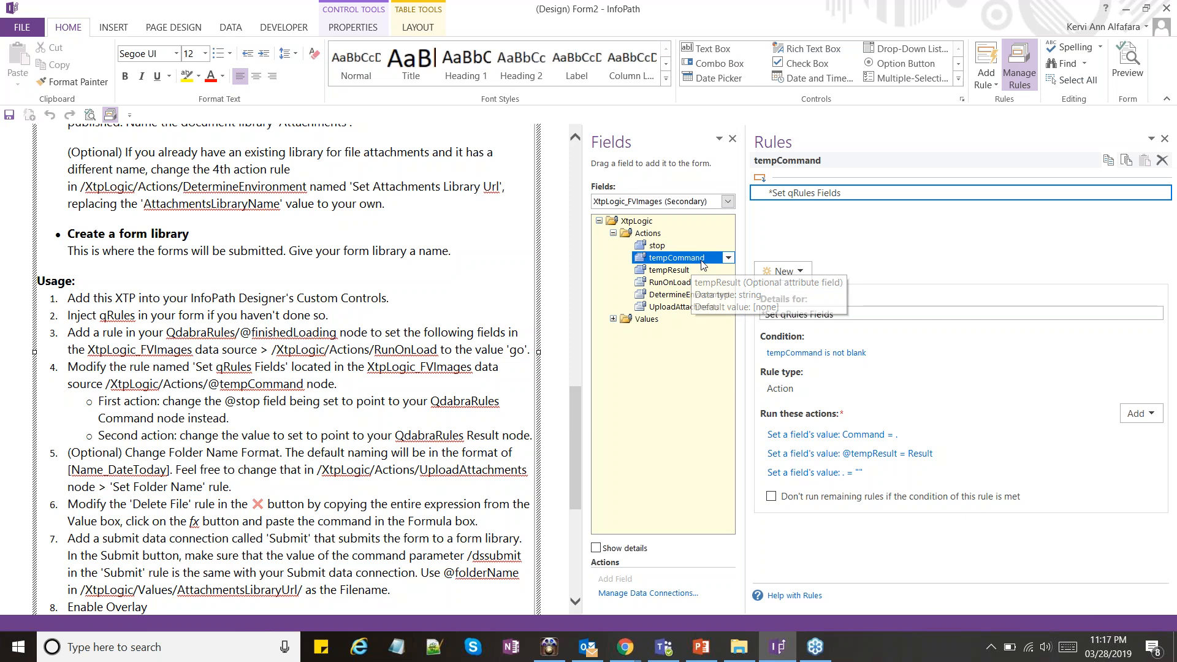
Convert the value in the Delete File rule of the upper red X button into a formula using the concat("Delete /xpath=...") expression
click(679, 205)
click(675, 224)
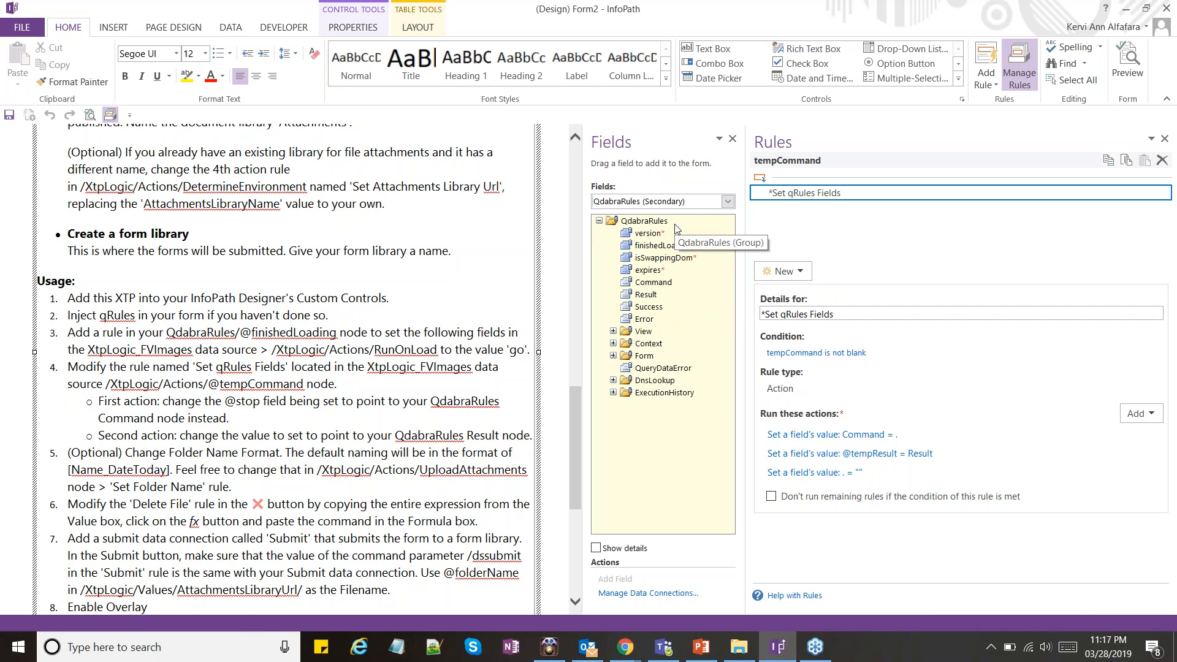
scroll(477, 357, up, 10)
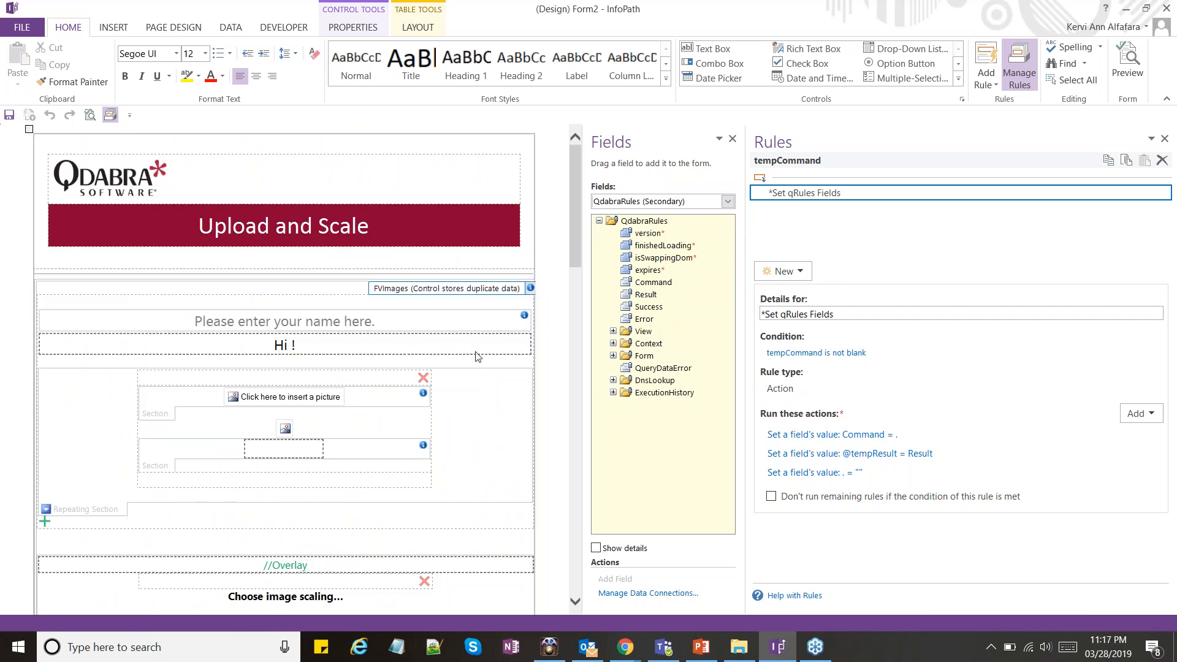
click(424, 379)
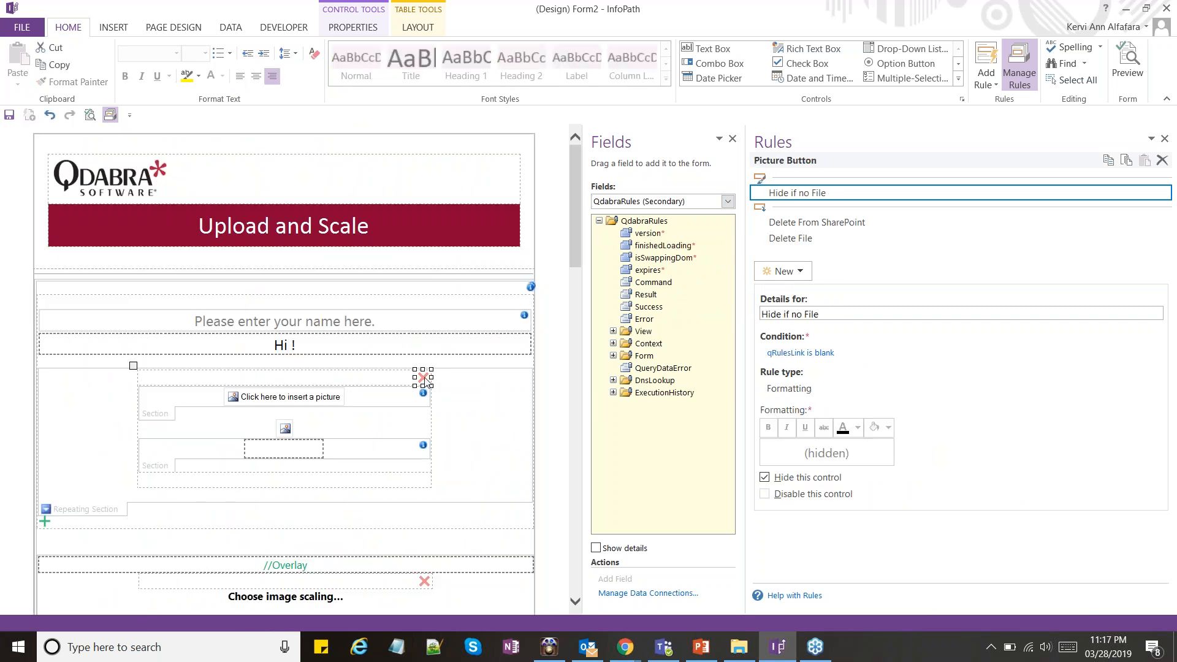
click(790, 238)
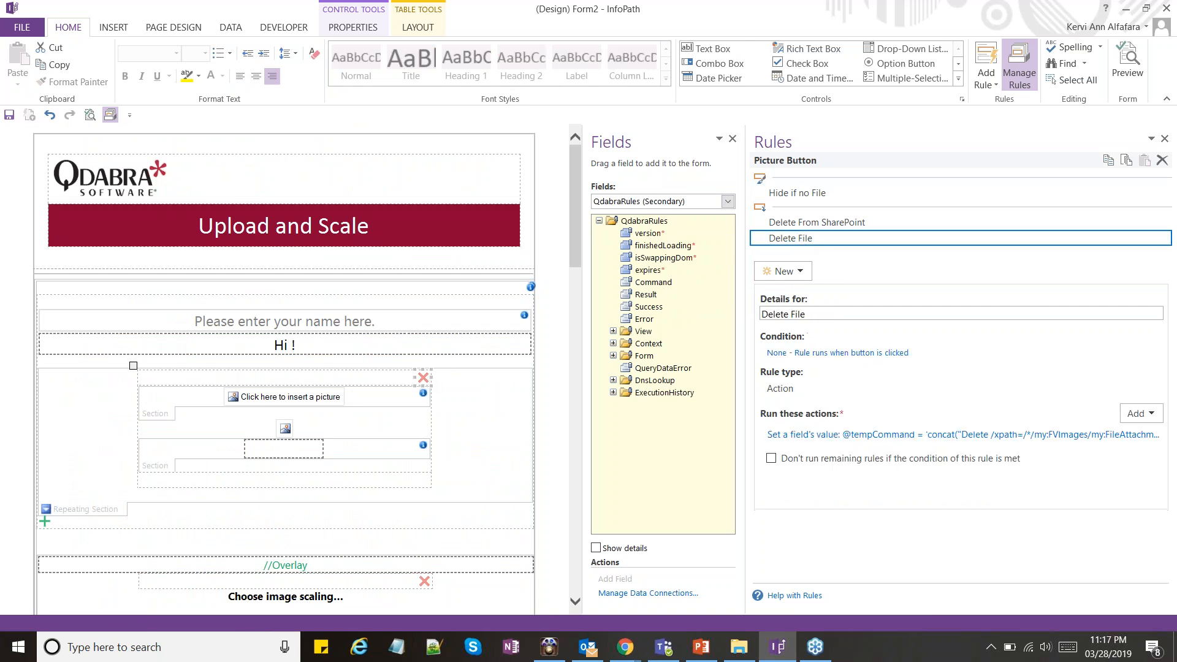
click(904, 434)
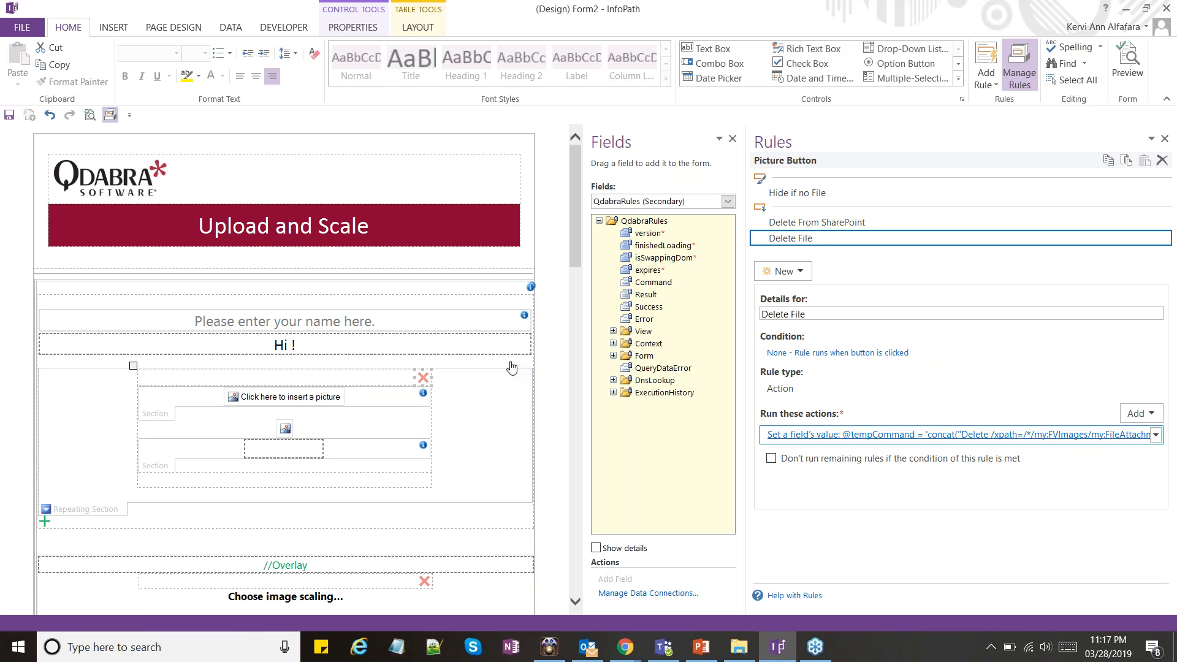
click(747, 334)
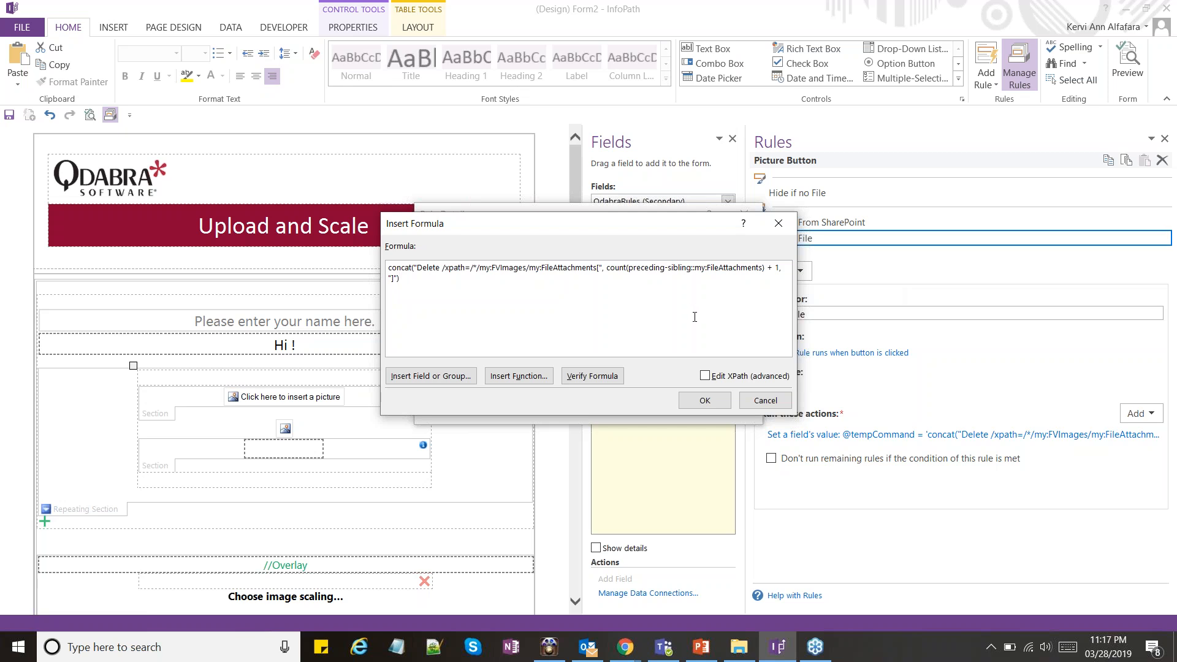
click(706, 376)
click(706, 376)
click(705, 400)
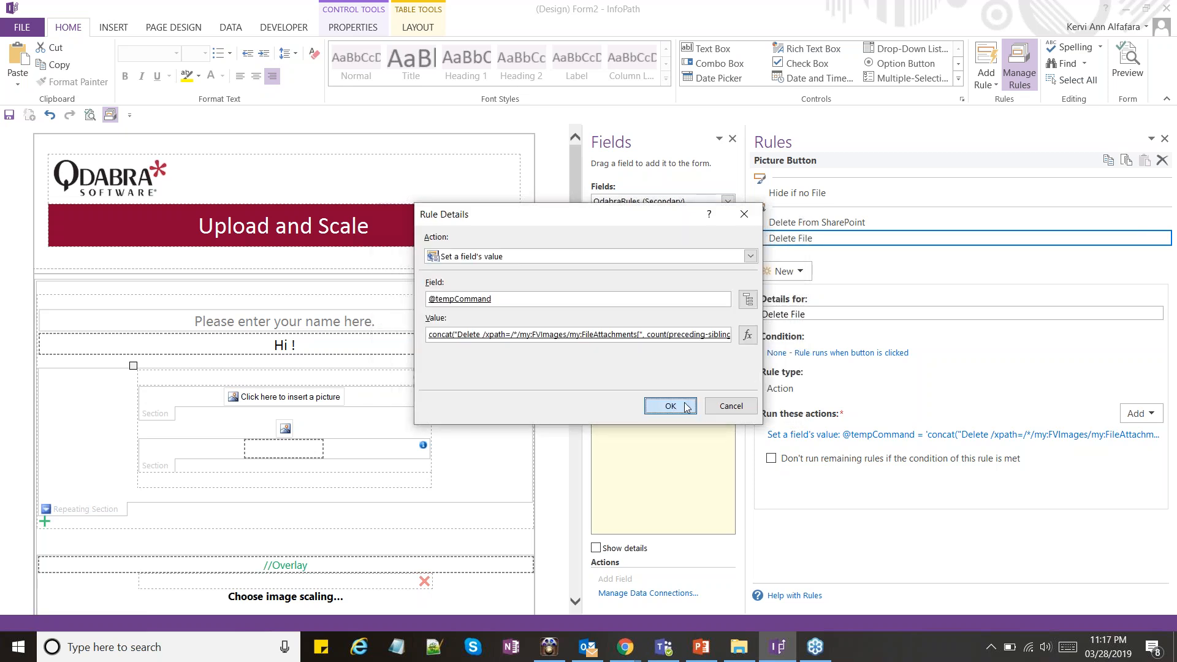
click(686, 408)
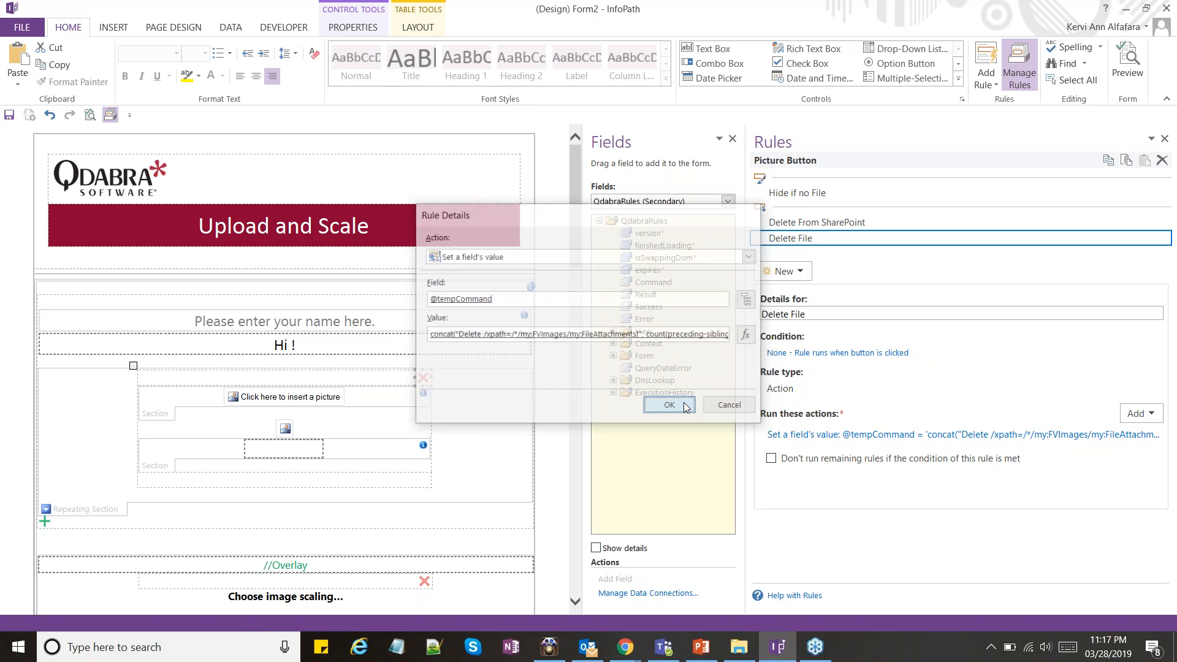
click(303, 28)
click(239, 28)
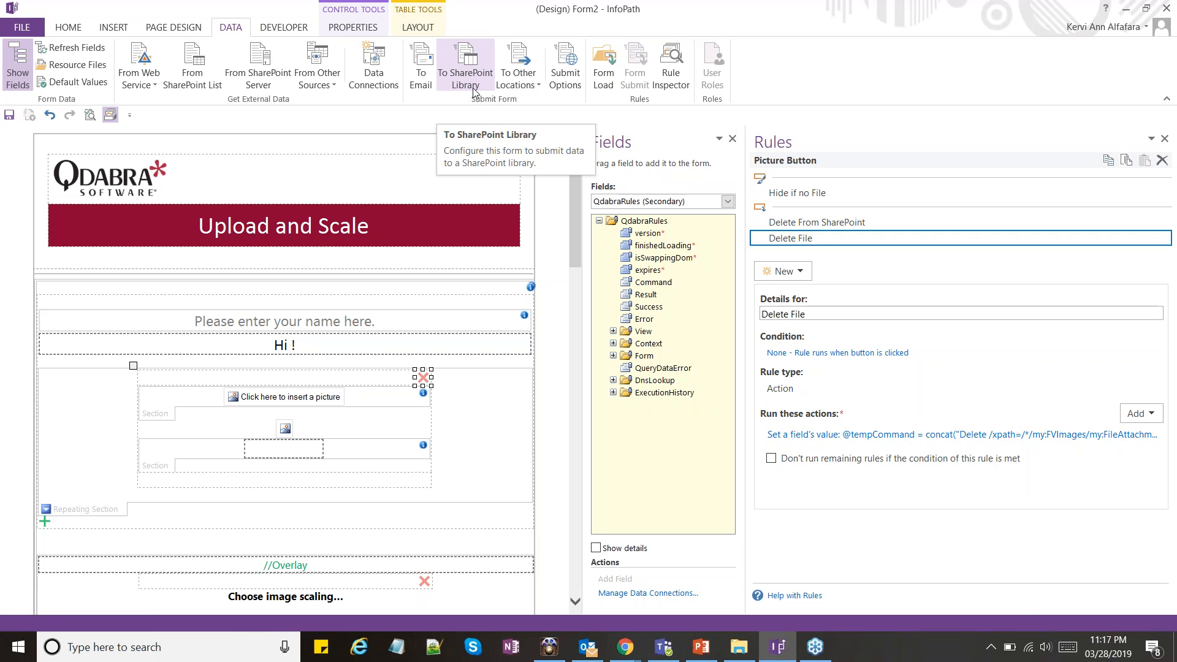
click(430, 86)
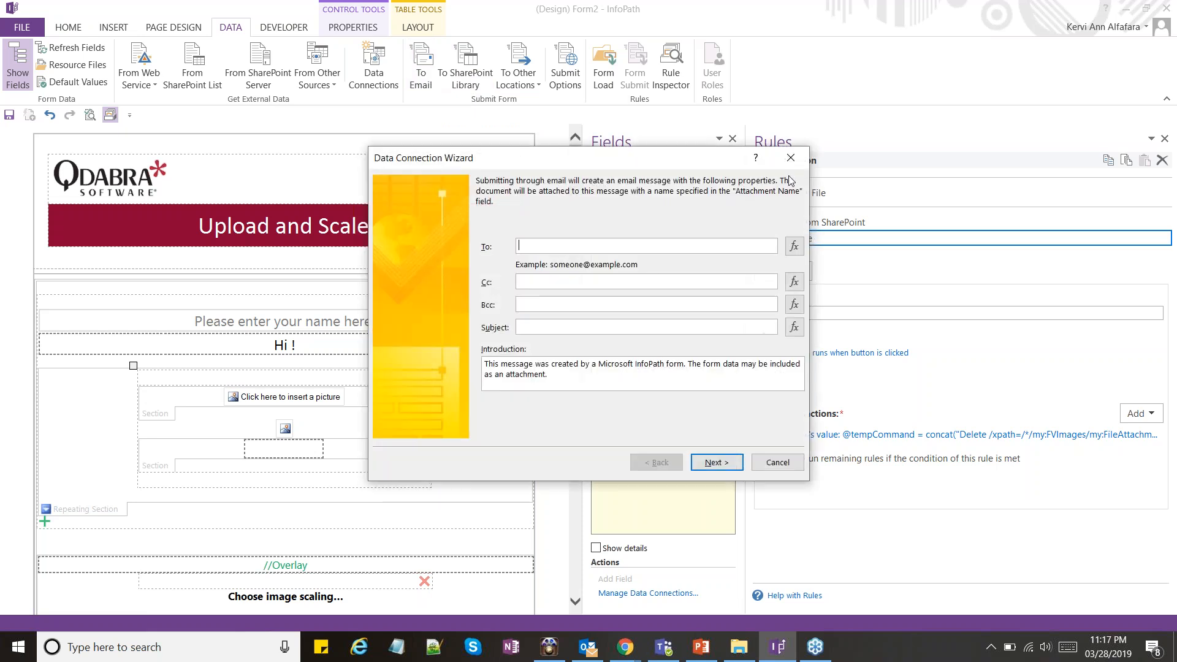
click(791, 158)
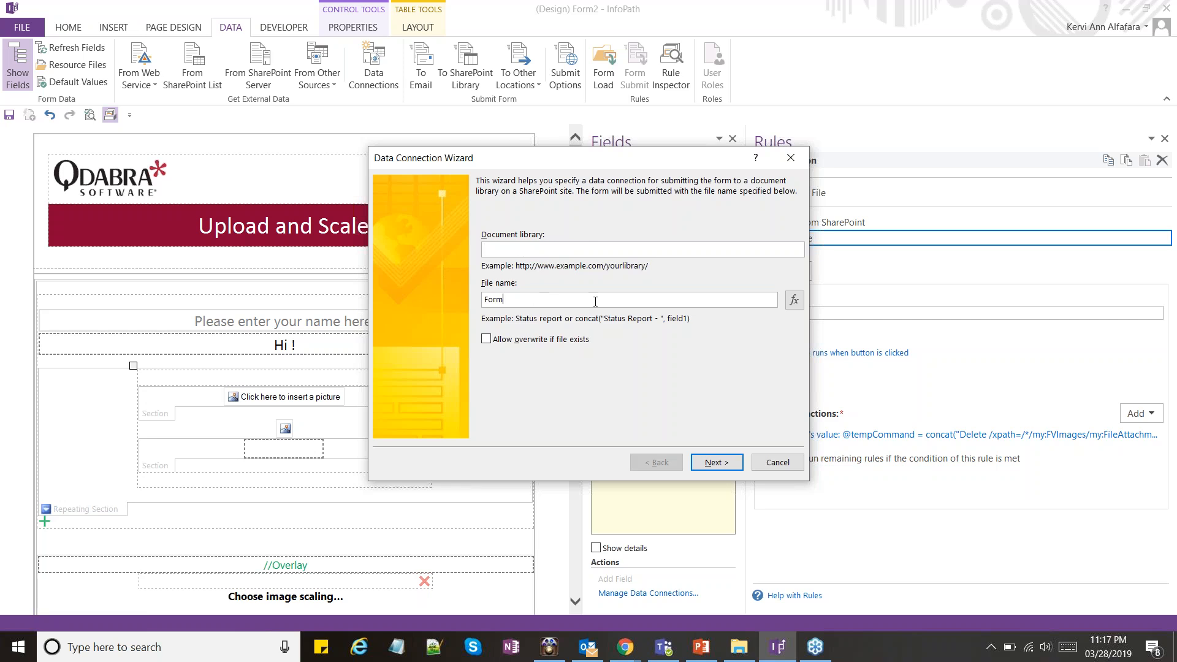
Try a SharePoint library submit connection that uses the folderName field of XtpLogic_FVImages, under AttachmentsLibraryUrl, as the file name
click(794, 302)
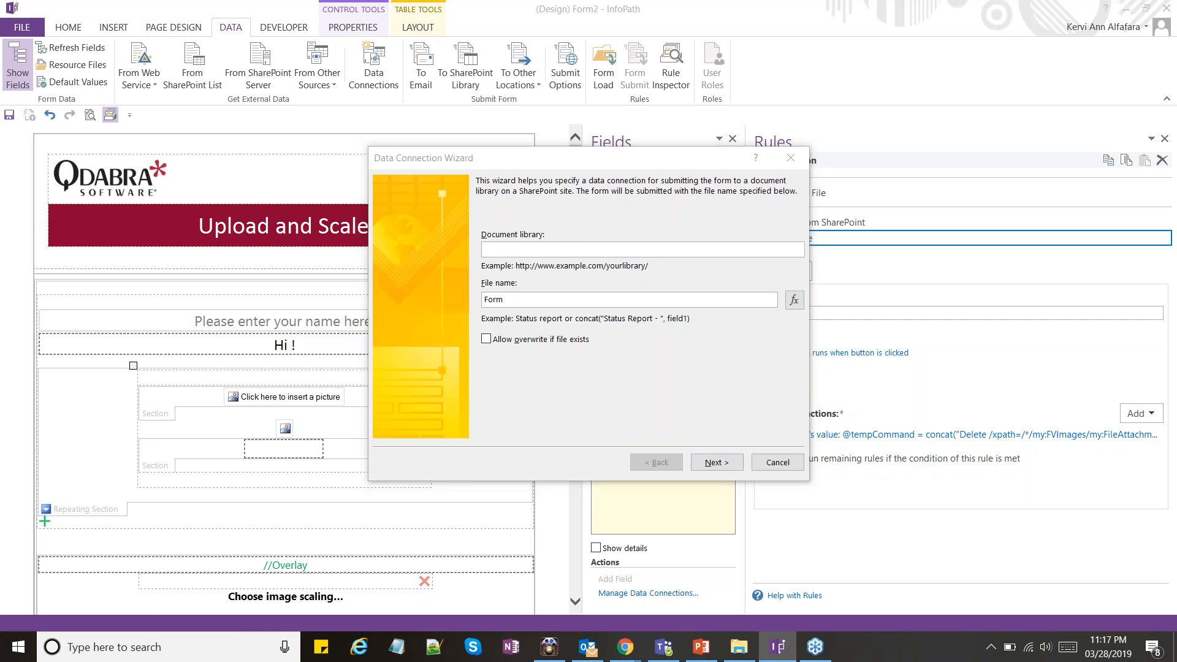
click(433, 375)
click(576, 323)
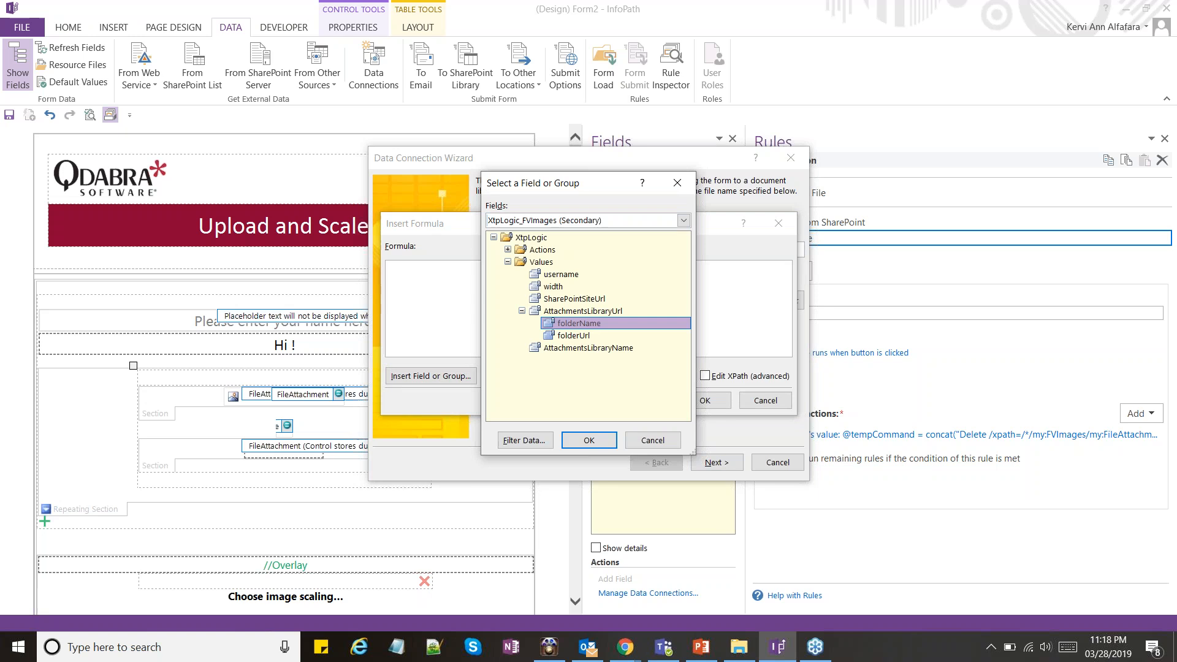
click(589, 440)
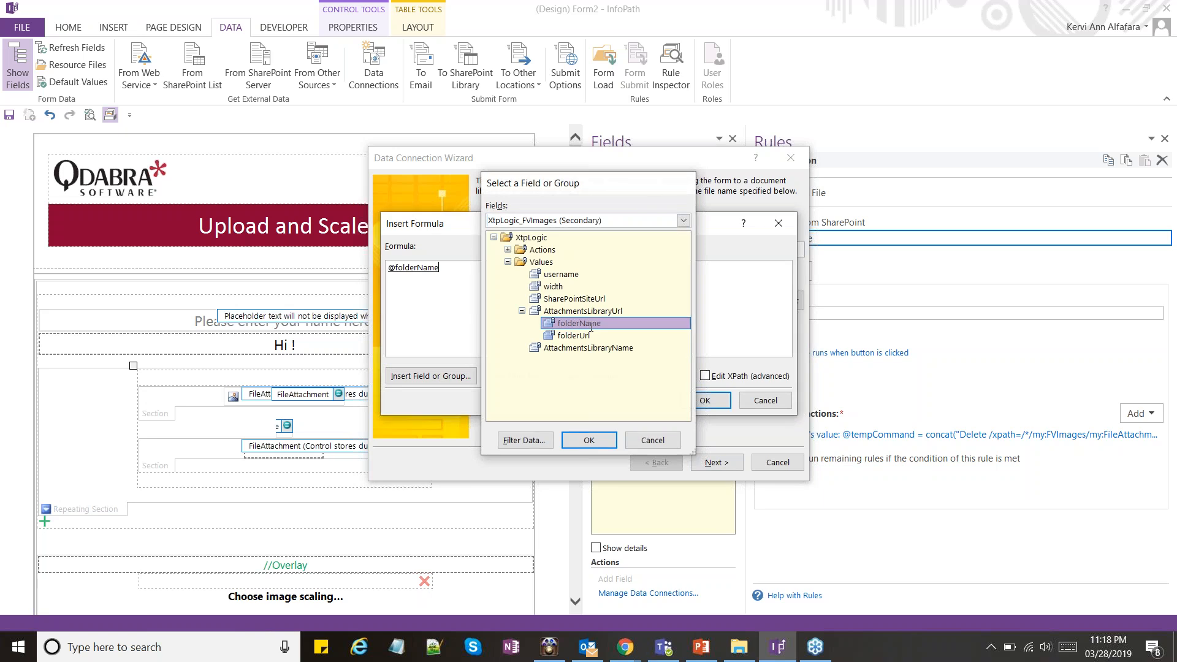
click(705, 401)
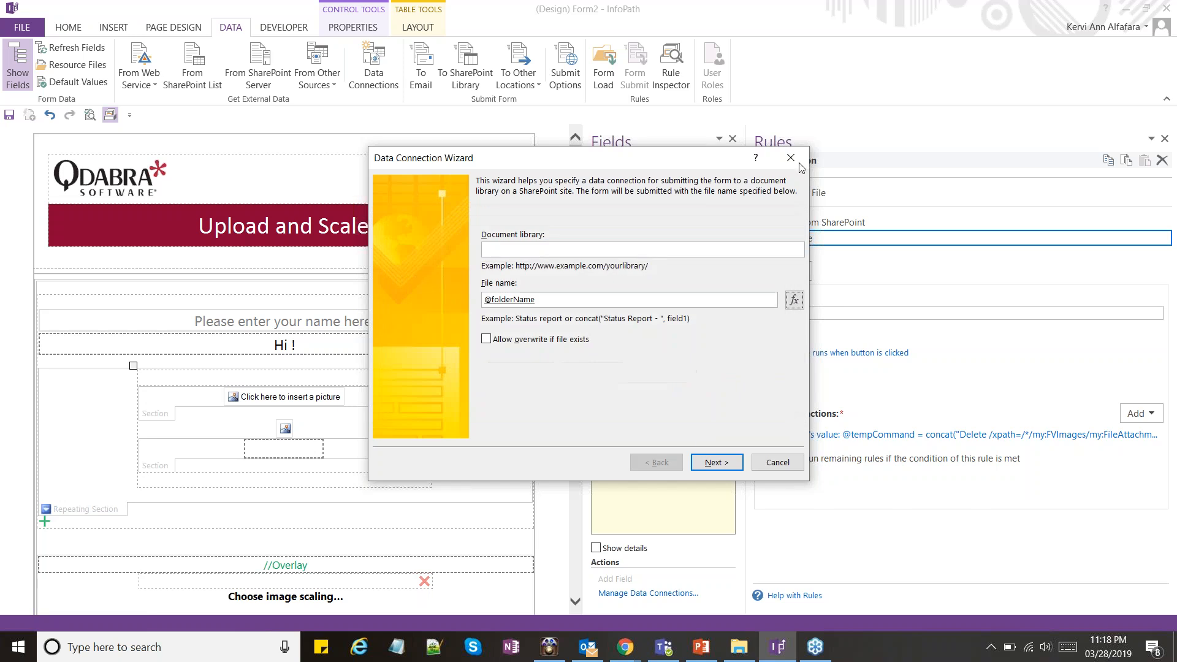
click(791, 158)
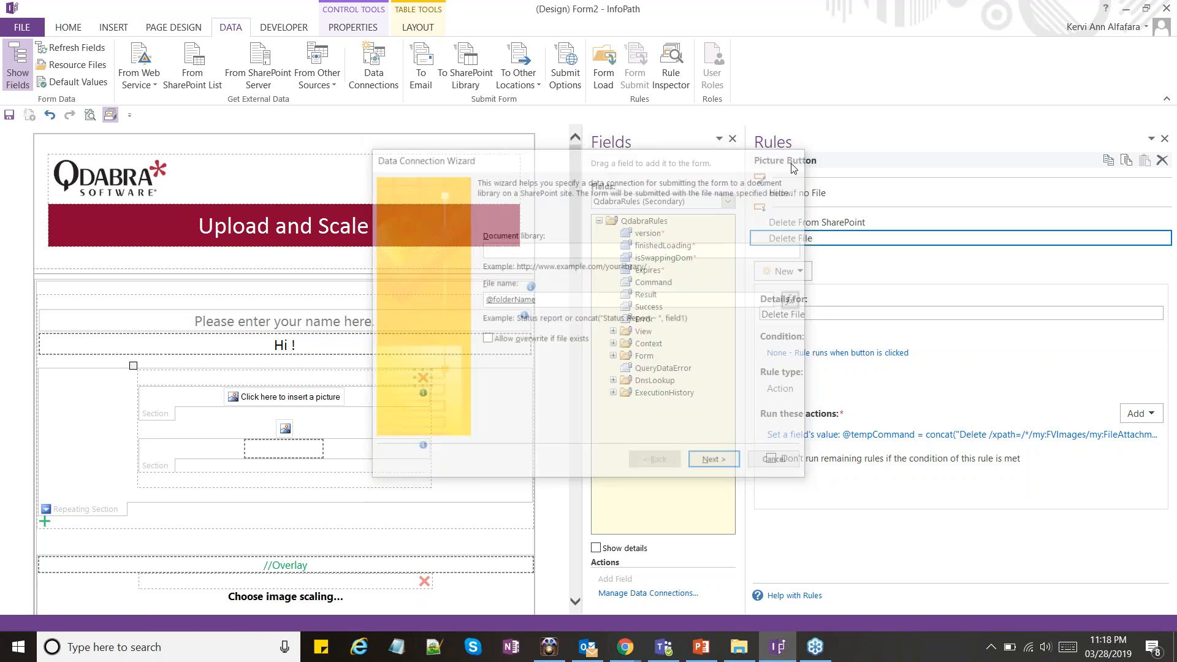
Examine the XTP How-To instructions on the Submit data connection and on enabling the overlay
scroll(507, 263, down, 6)
scroll(507, 263, down, 8)
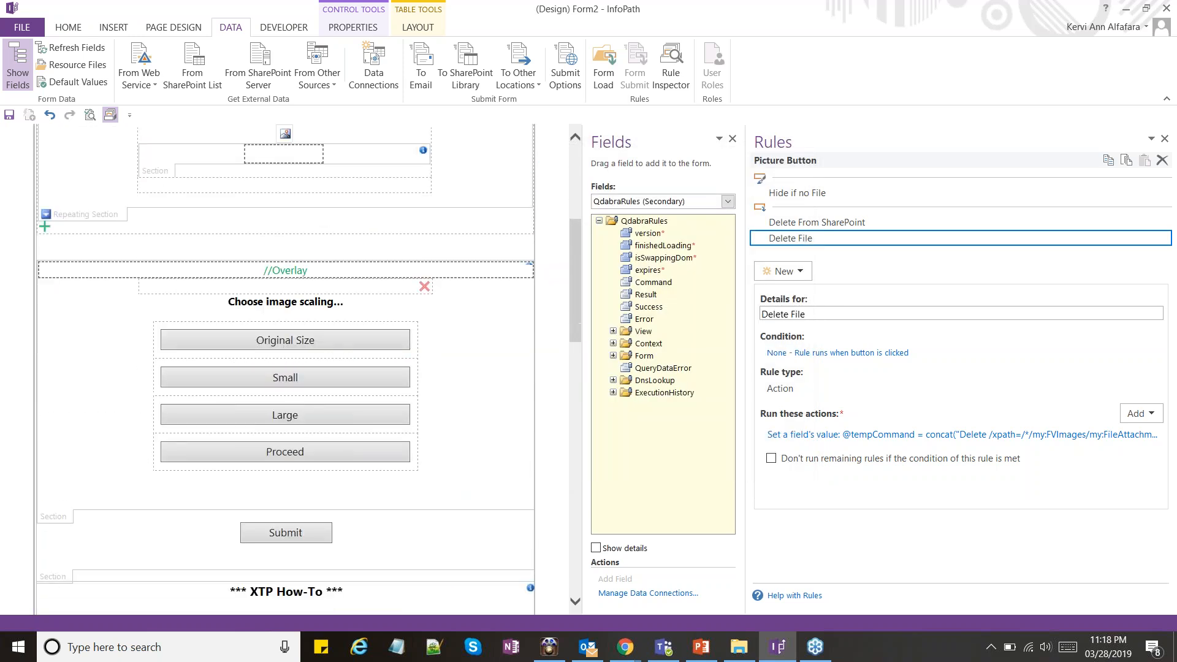
scroll(285, 368, down, 15)
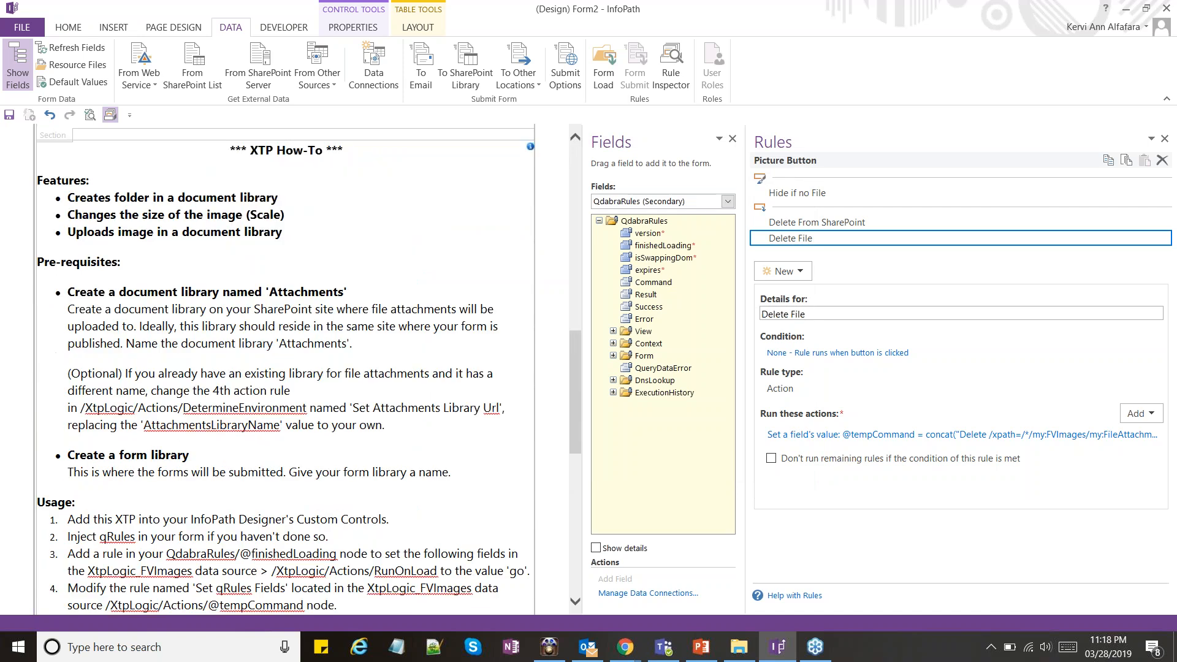
scroll(505, 268, up, 3)
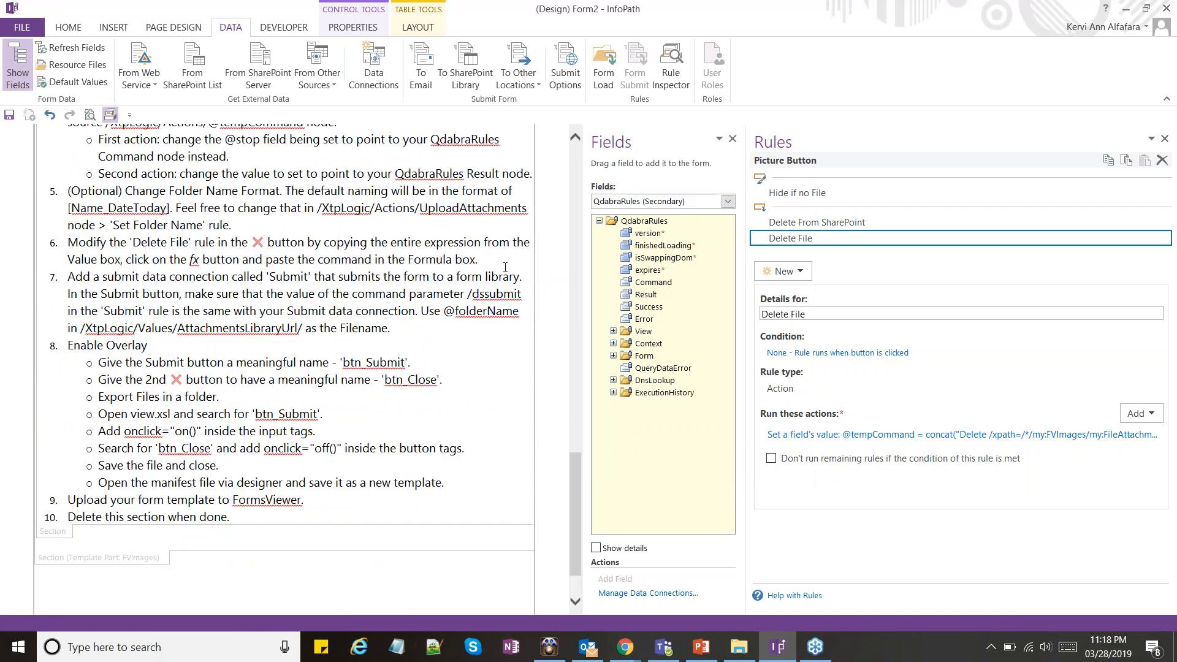
click(338, 379)
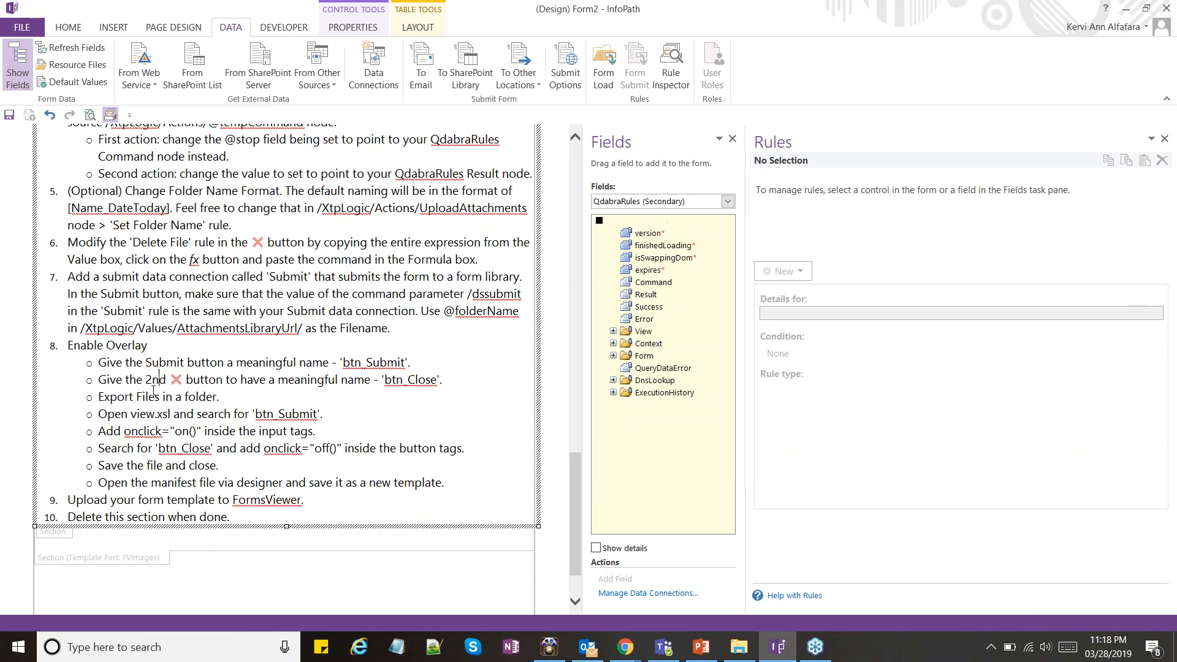
scroll(233, 409, up, 3)
scroll(233, 409, down, 3)
scroll(363, 384, up, 3)
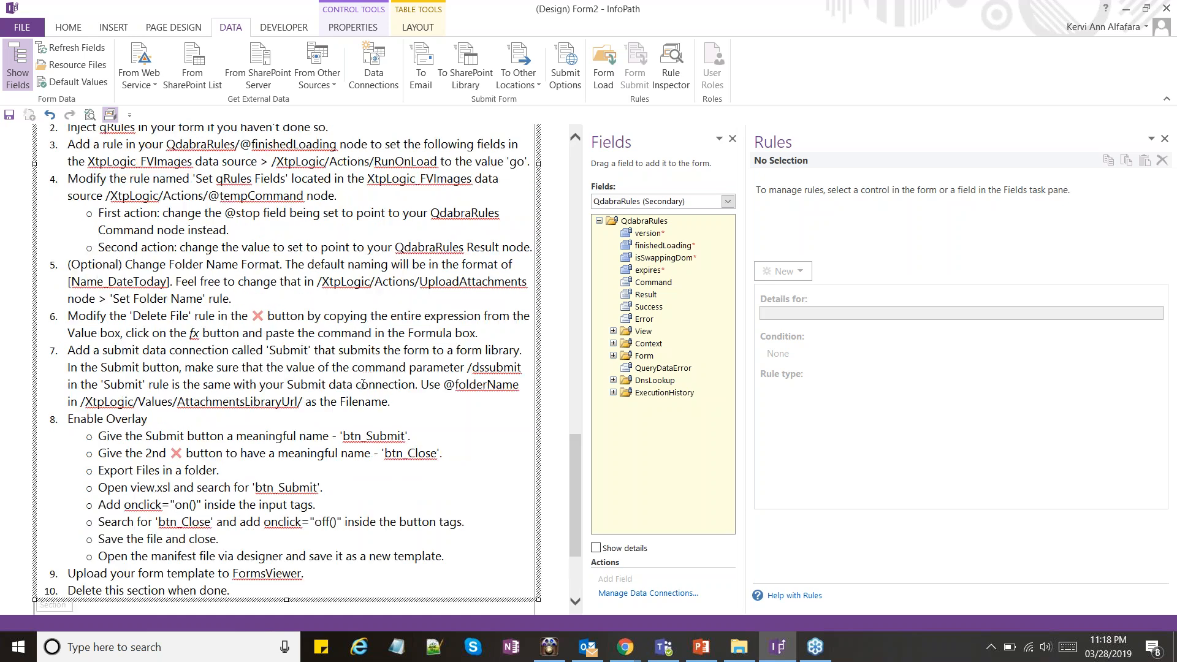
scroll(363, 385, up, 20)
scroll(372, 420, down, 6)
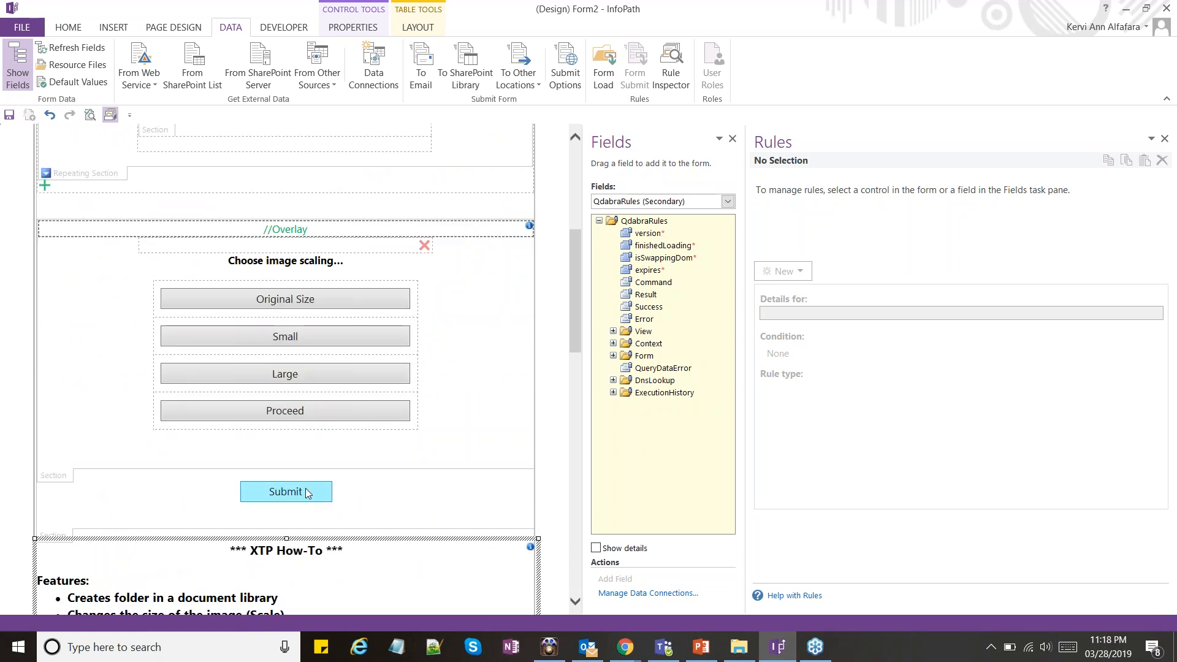
Examine the Submit button's ID property and the rules of the red X button in the overlay section
click(306, 493)
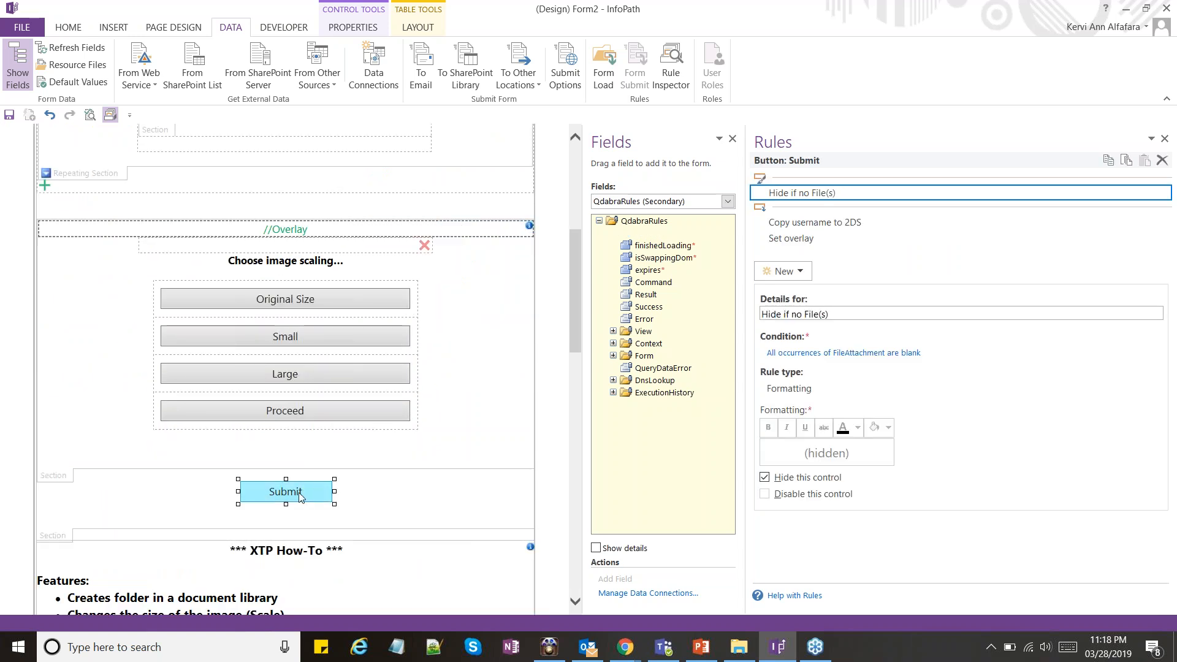
right_click(300, 495)
key(Escape)
click(292, 498)
key(alt+Return)
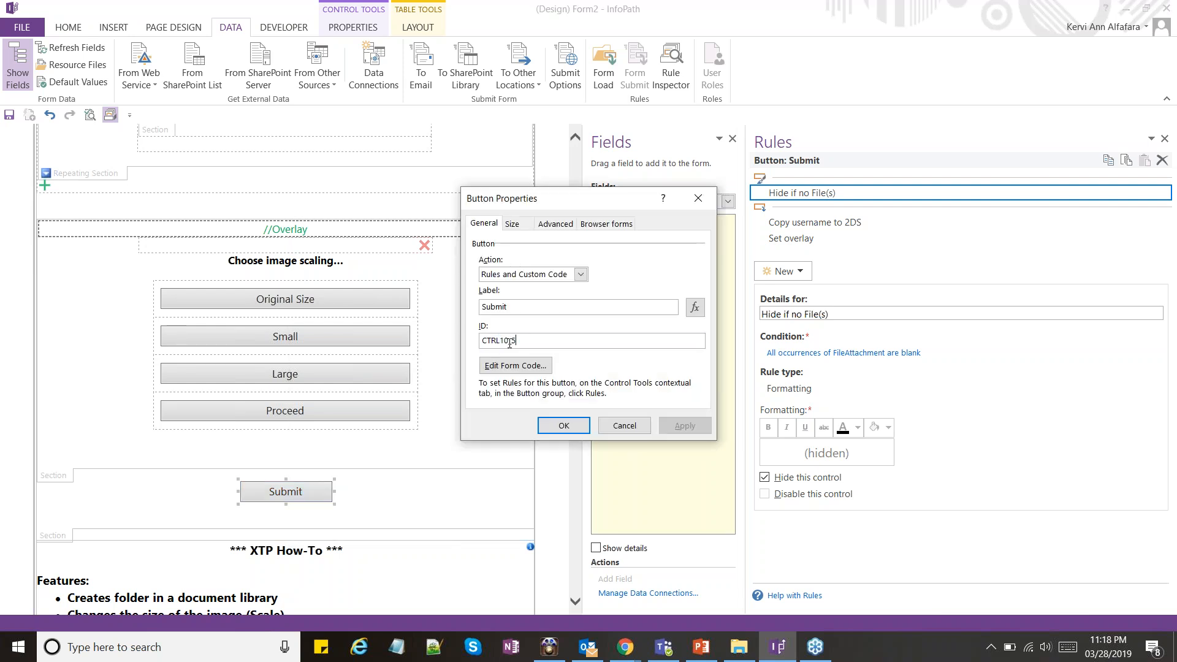
click(700, 201)
click(424, 245)
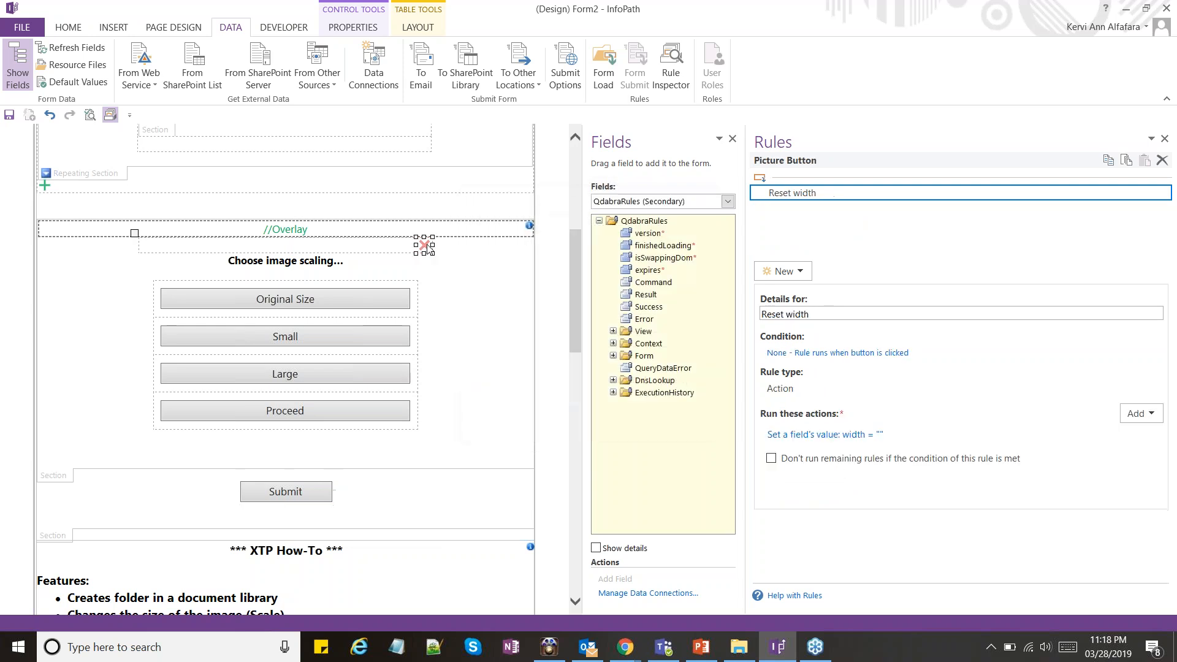
scroll(442, 279, up, 3)
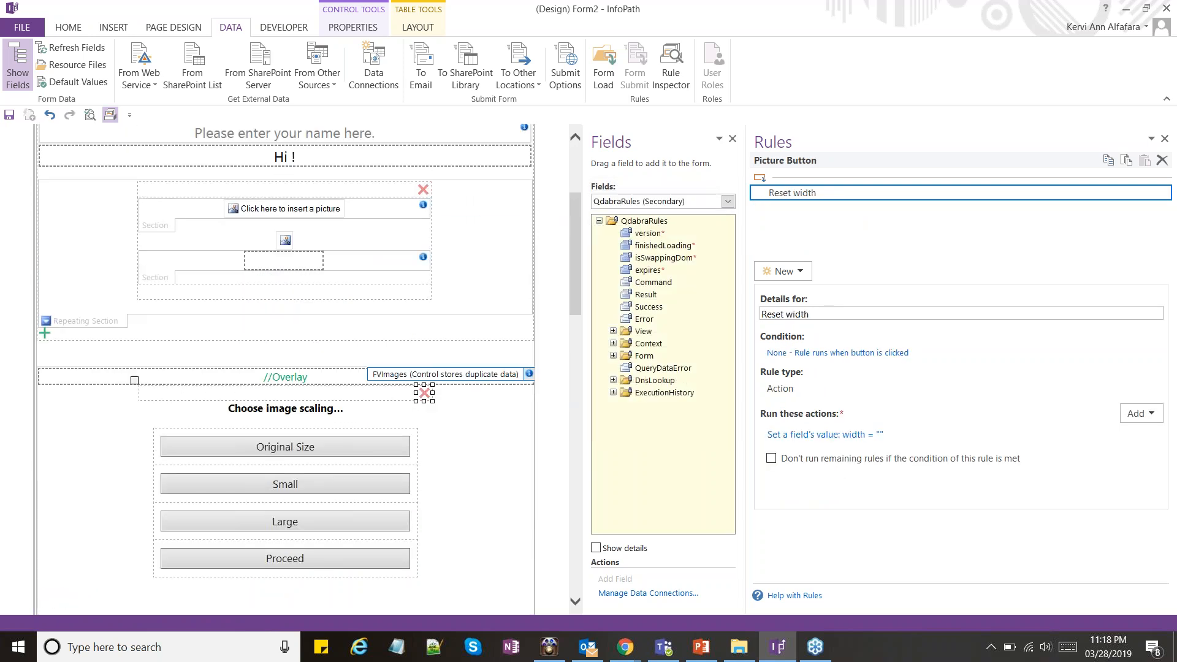
scroll(425, 406, down, 2)
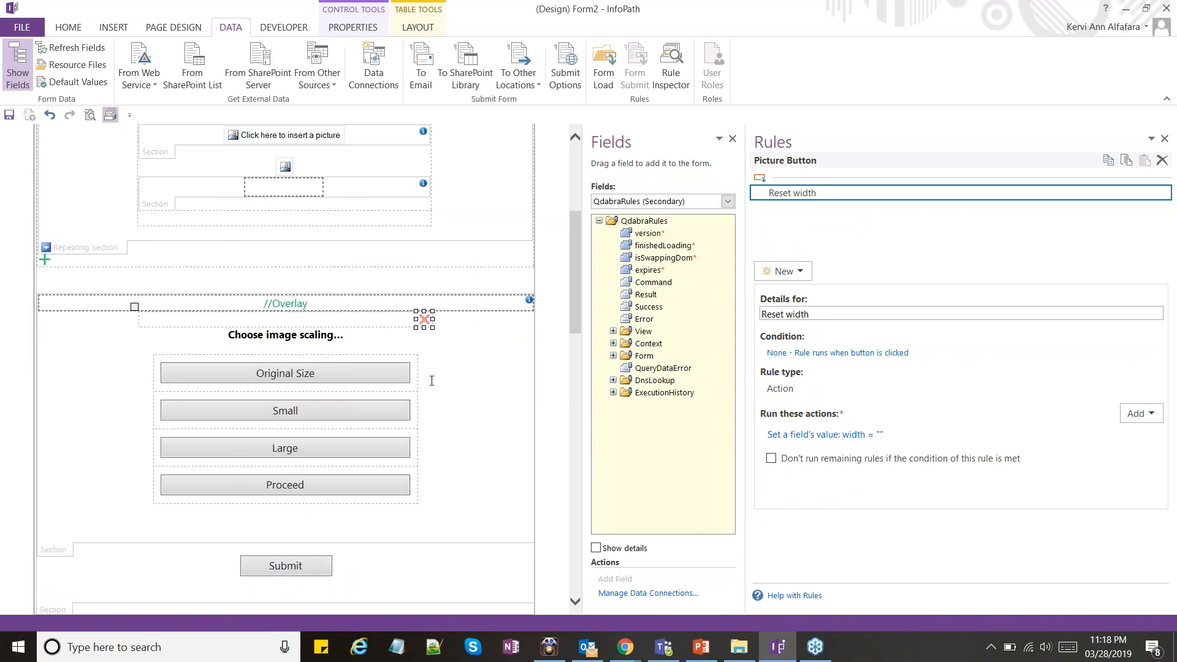
Examine the XTP How-To section below the Submit button and the form template's publishing and source file export options
scroll(425, 323, down, 8)
scroll(427, 325, down, 4)
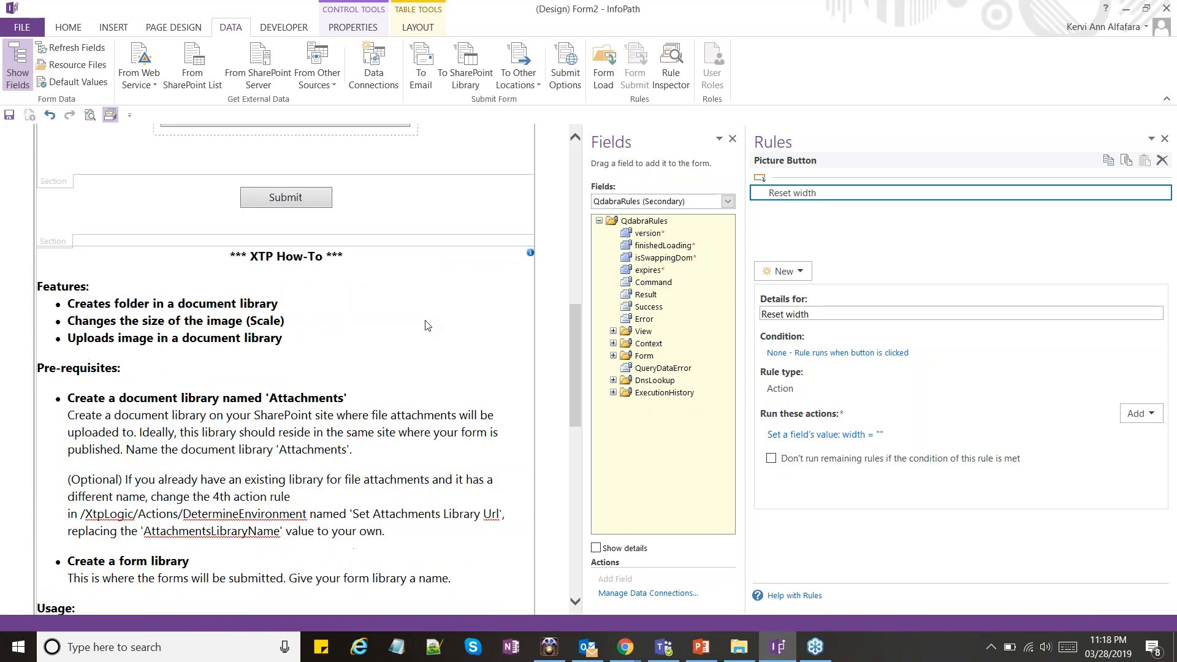
scroll(428, 325, down, 2)
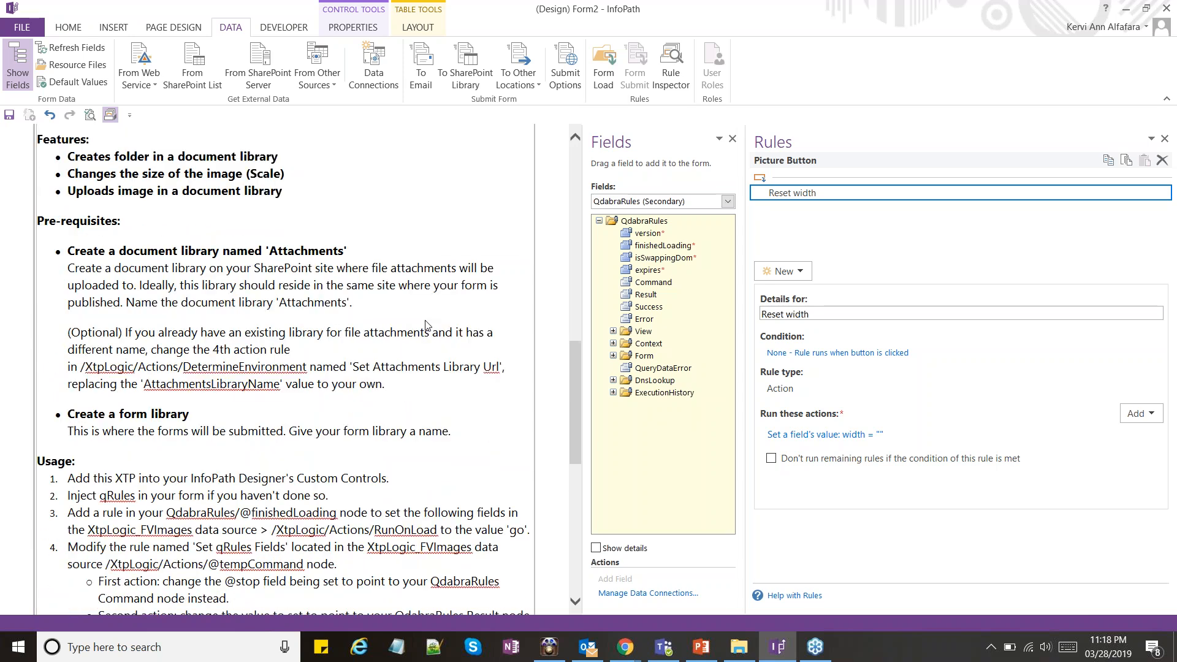
scroll(427, 325, down, 6)
click(22, 27)
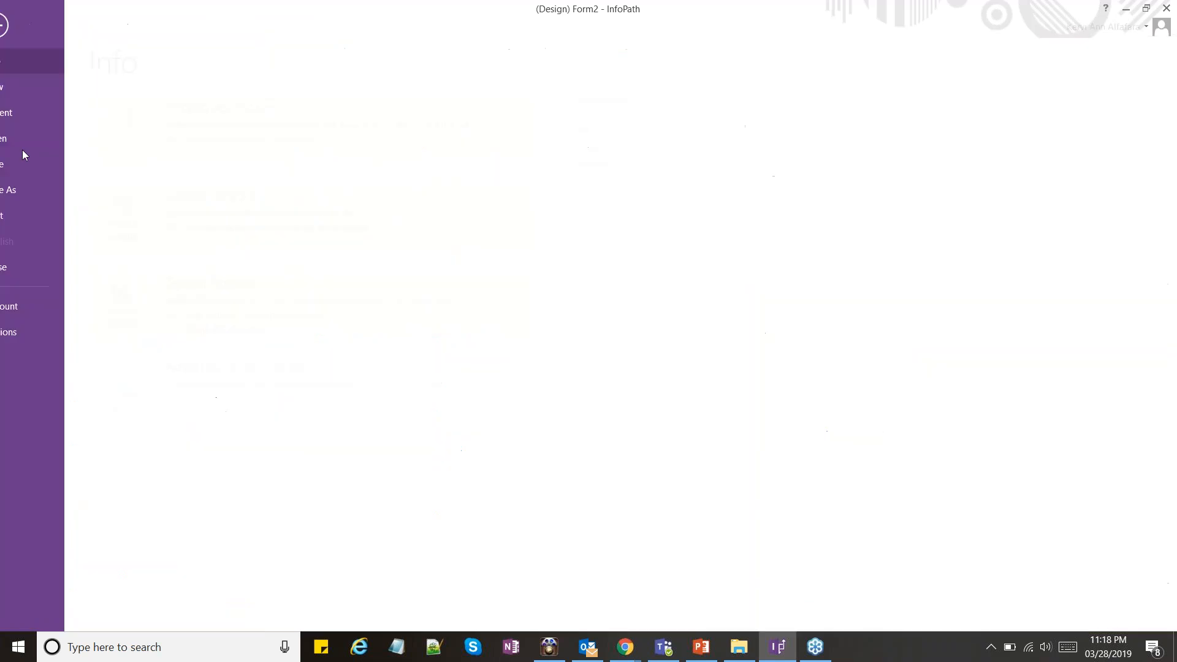
click(30, 241)
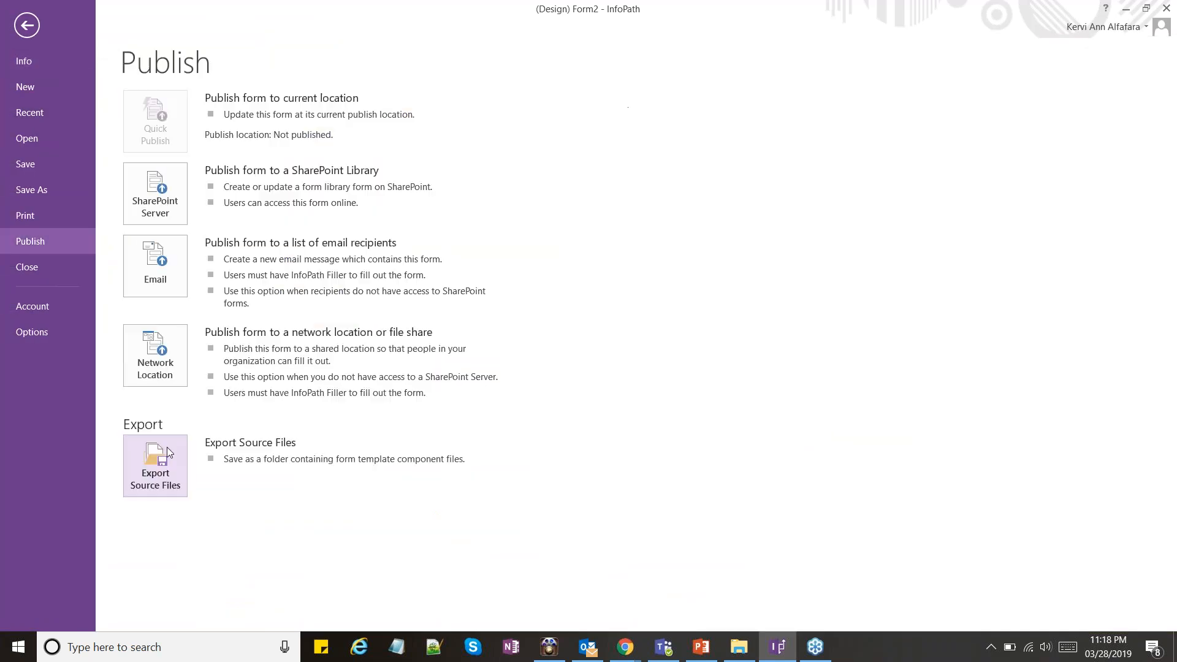
click(34, 23)
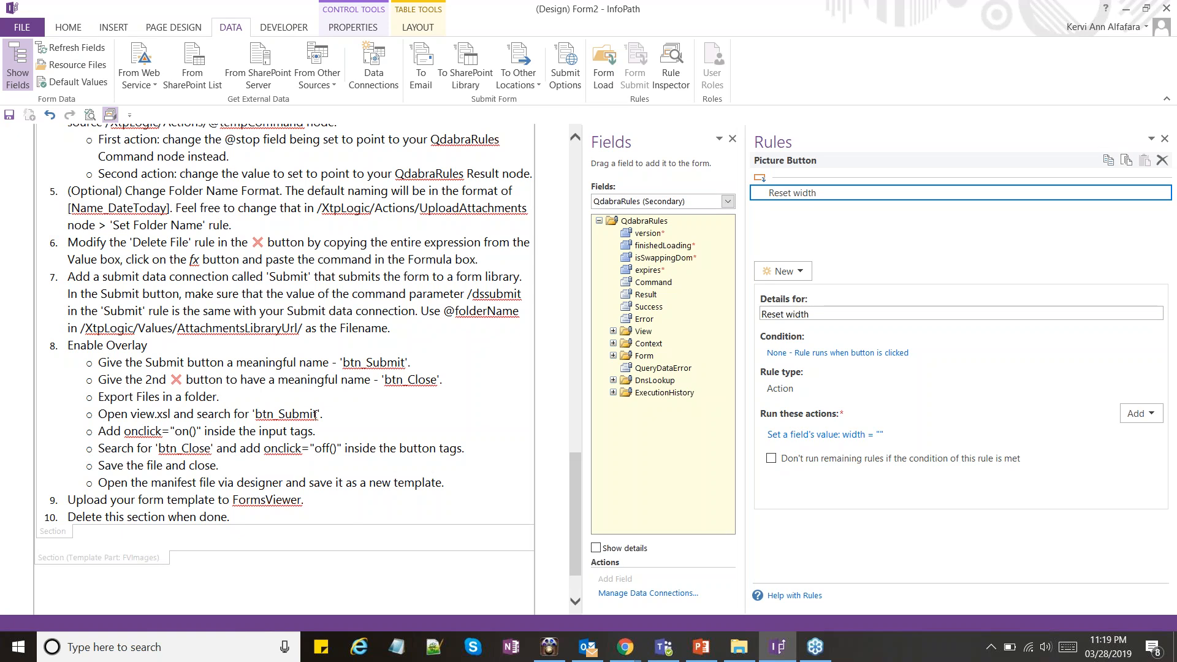
Examine the How-To instructions on adding onclick handlers for btn_Submit and btn_Close, saving the manifest as a template and uploading it to FormsViewer
click(315, 415)
click(314, 414)
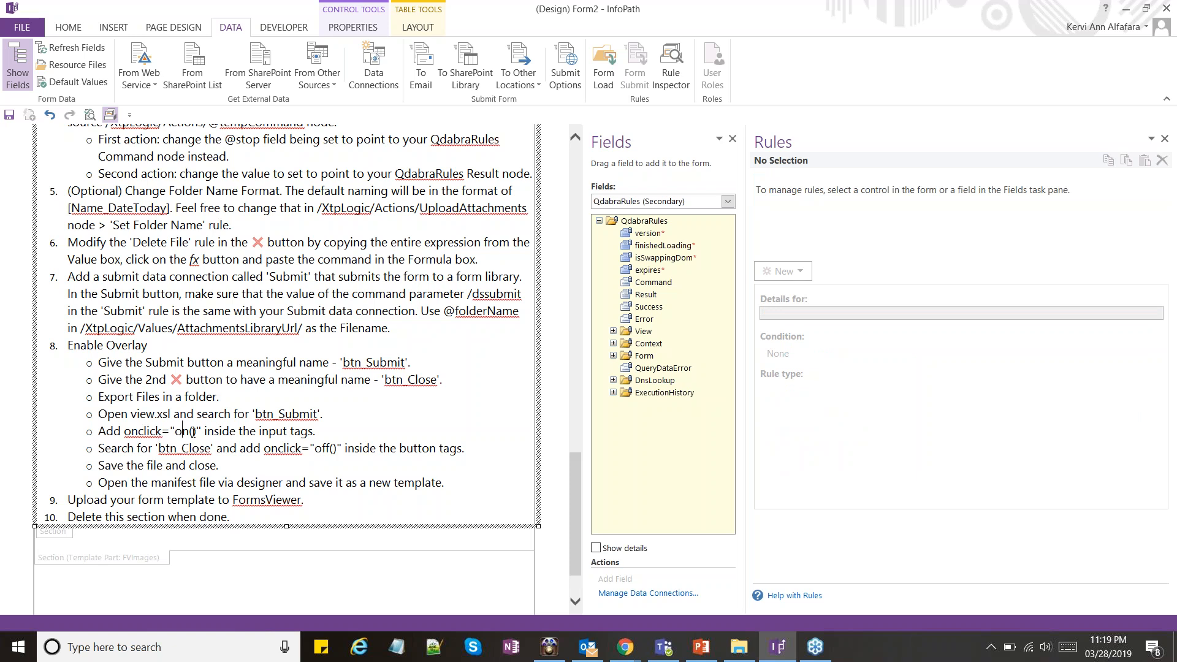
drag(202, 432, 124, 432)
drag(269, 432, 292, 433)
click(288, 431)
drag(263, 449, 333, 452)
click(331, 450)
double_click(200, 449)
click(187, 465)
scroll(197, 464, down, 3)
click(184, 413)
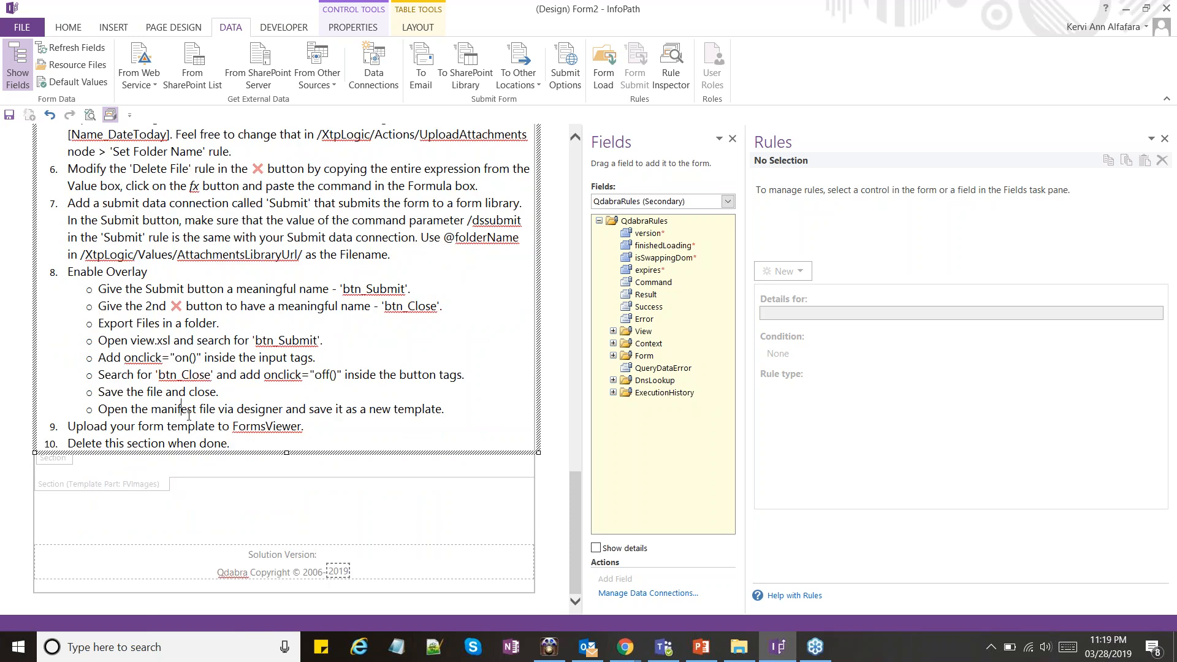
click(201, 411)
click(302, 427)
click(273, 447)
scroll(318, 431, up, 1)
scroll(319, 430, up, 12)
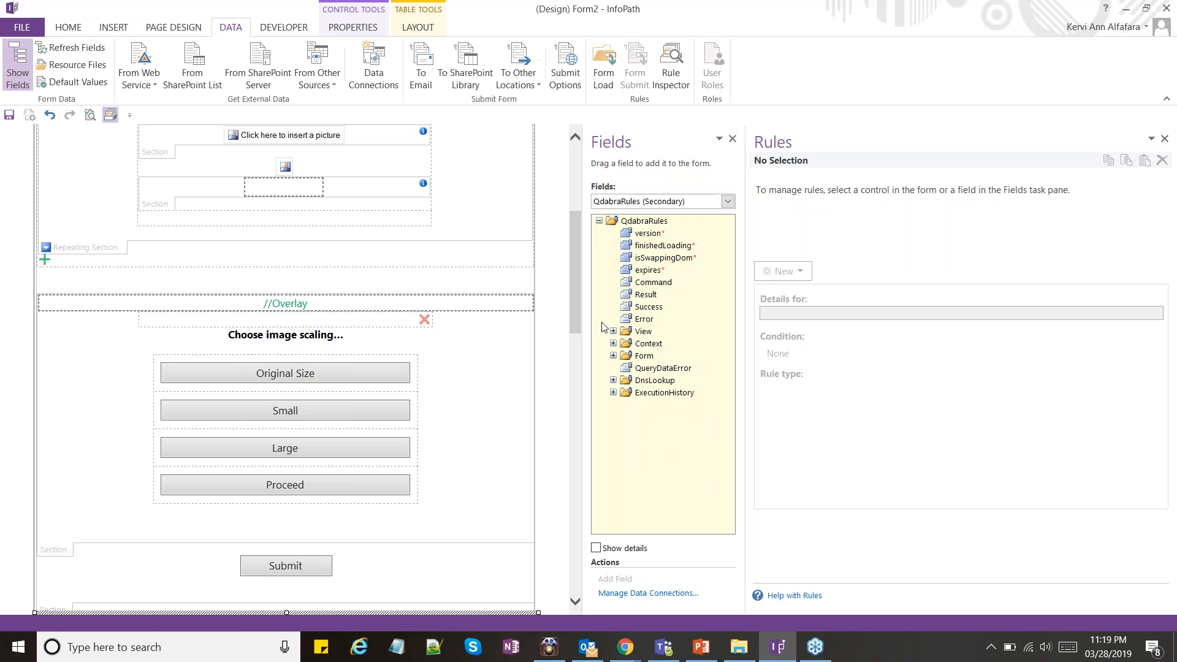
Switch to Chrome and show the Images library of the Demo SharePoint site
drag(576, 288, 577, 221)
mouse_move(638, 655)
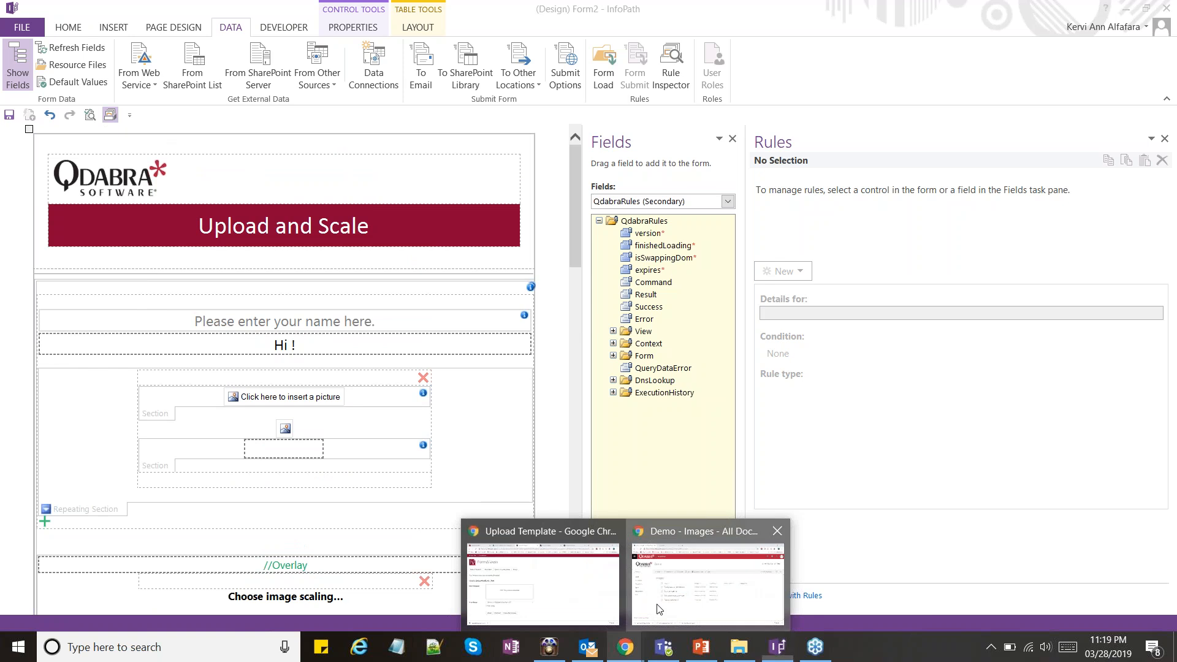
click(659, 608)
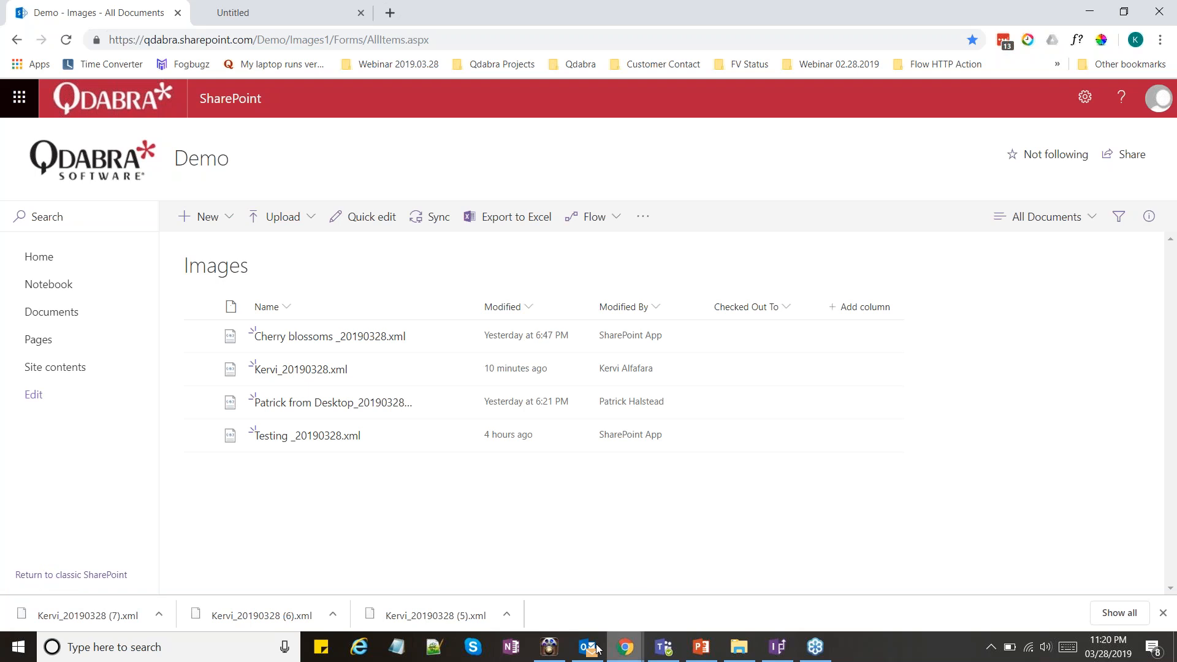
Check the mirrored phone's device model options in 5KPlayer, and open the Upload And Scale form in FormsViewer
click(550, 647)
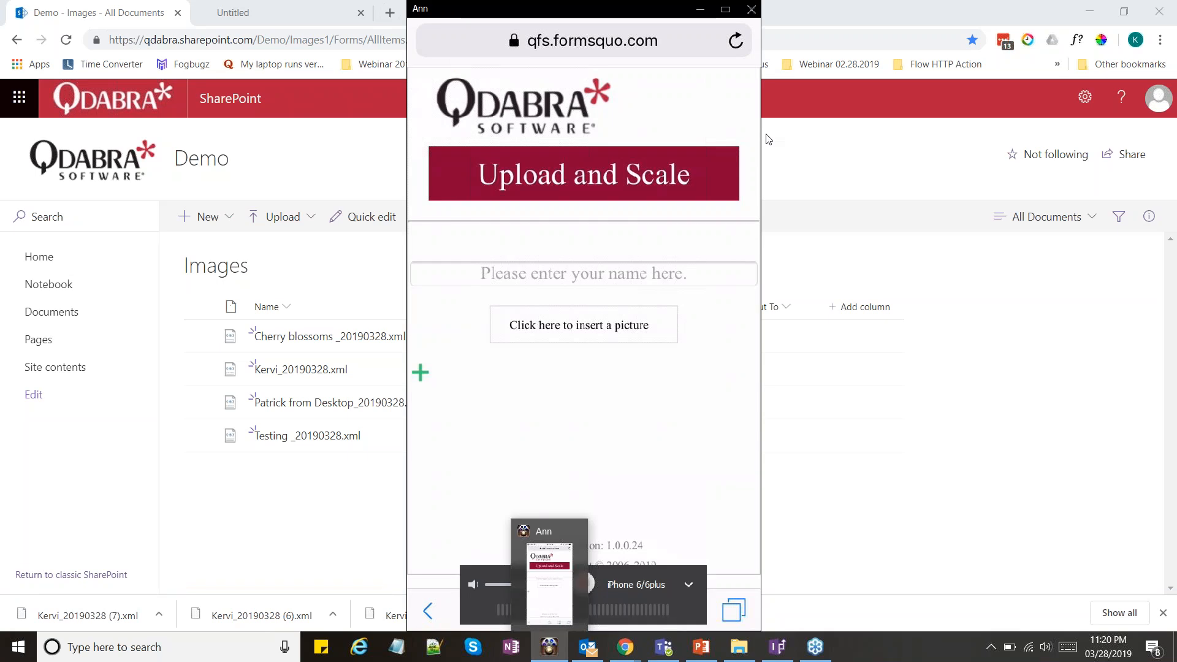
click(688, 585)
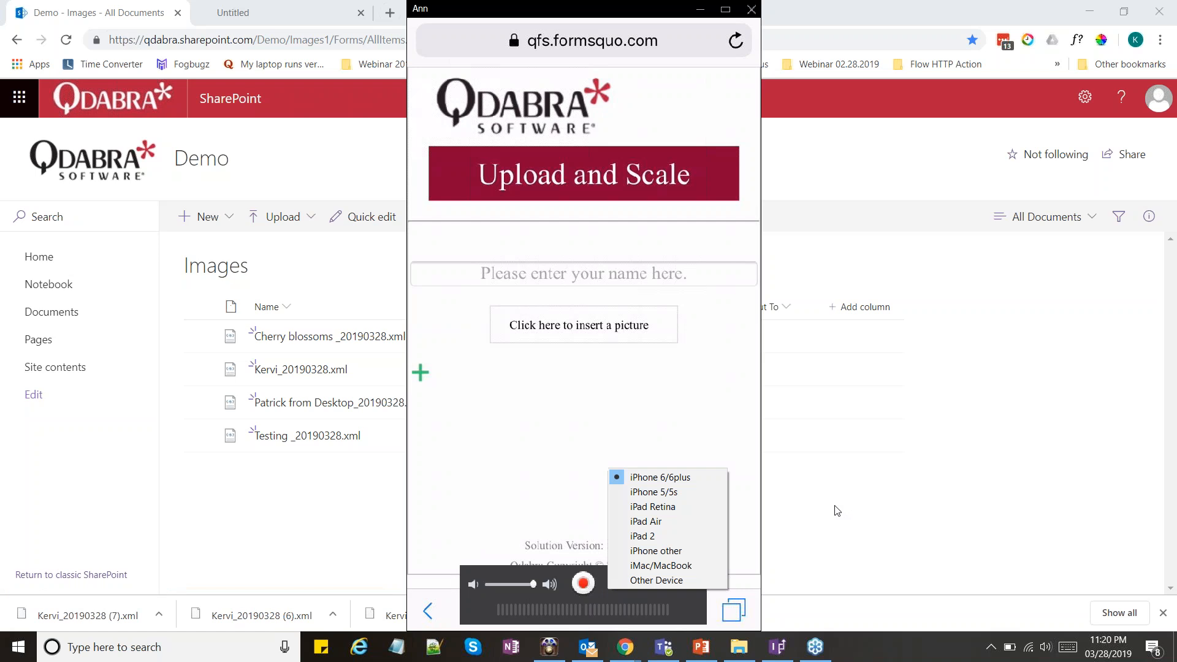
click(838, 511)
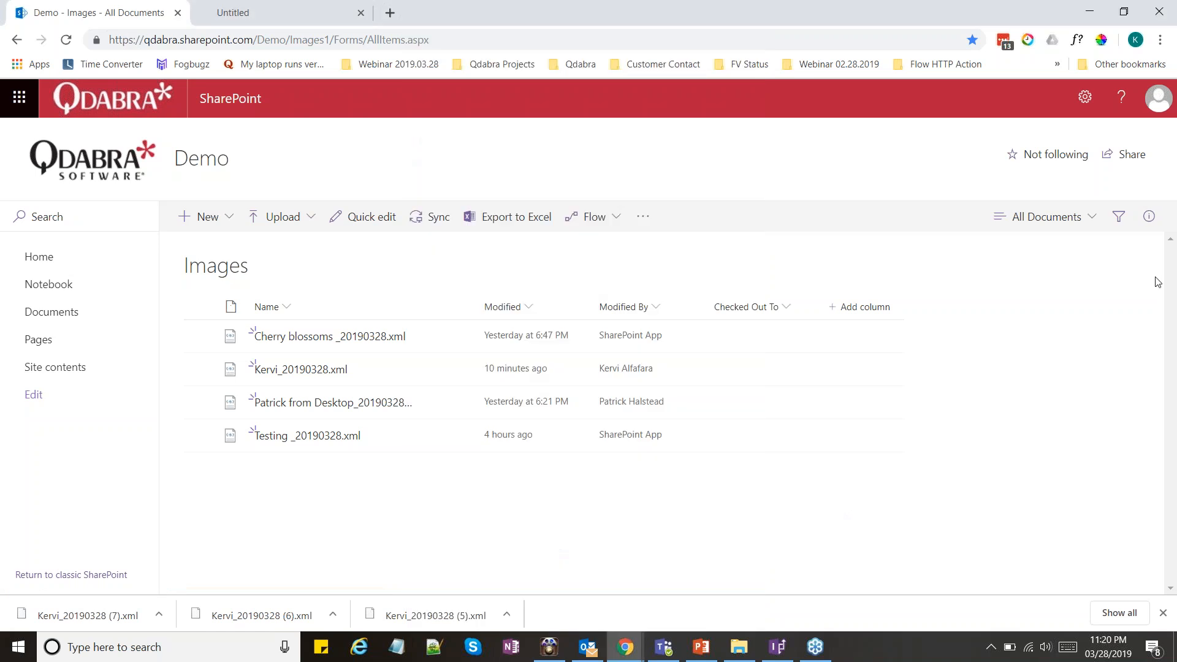
click(1052, 313)
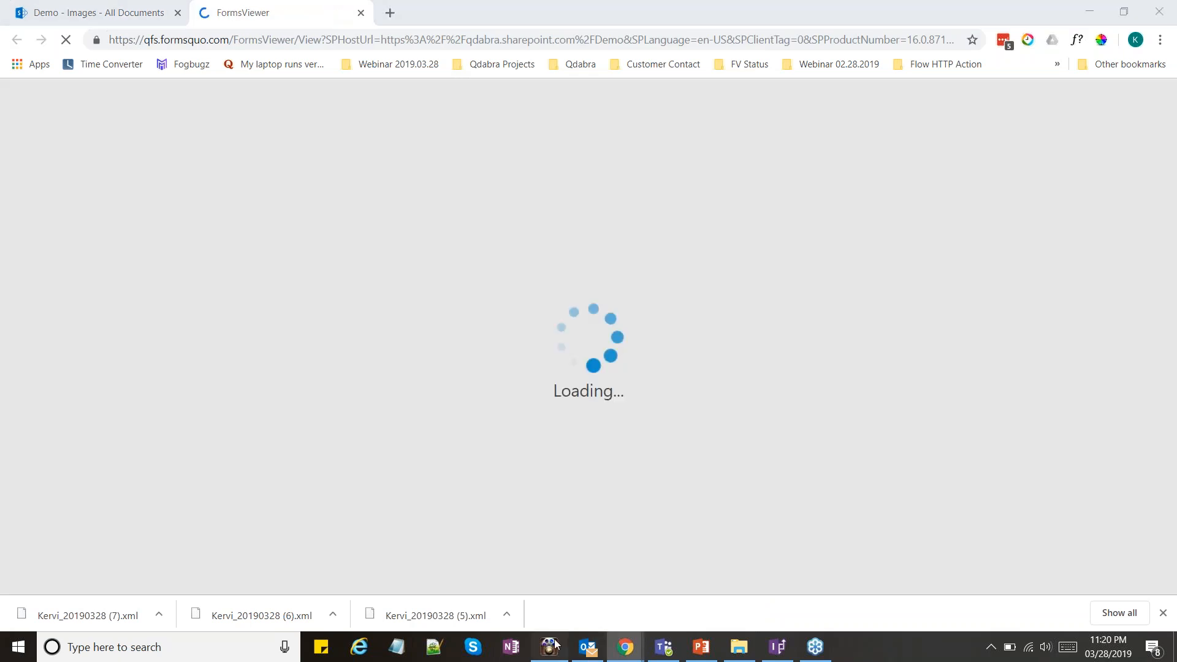
Close 5KPlayer, relaunch it and open its AirPlay settings
click(550, 647)
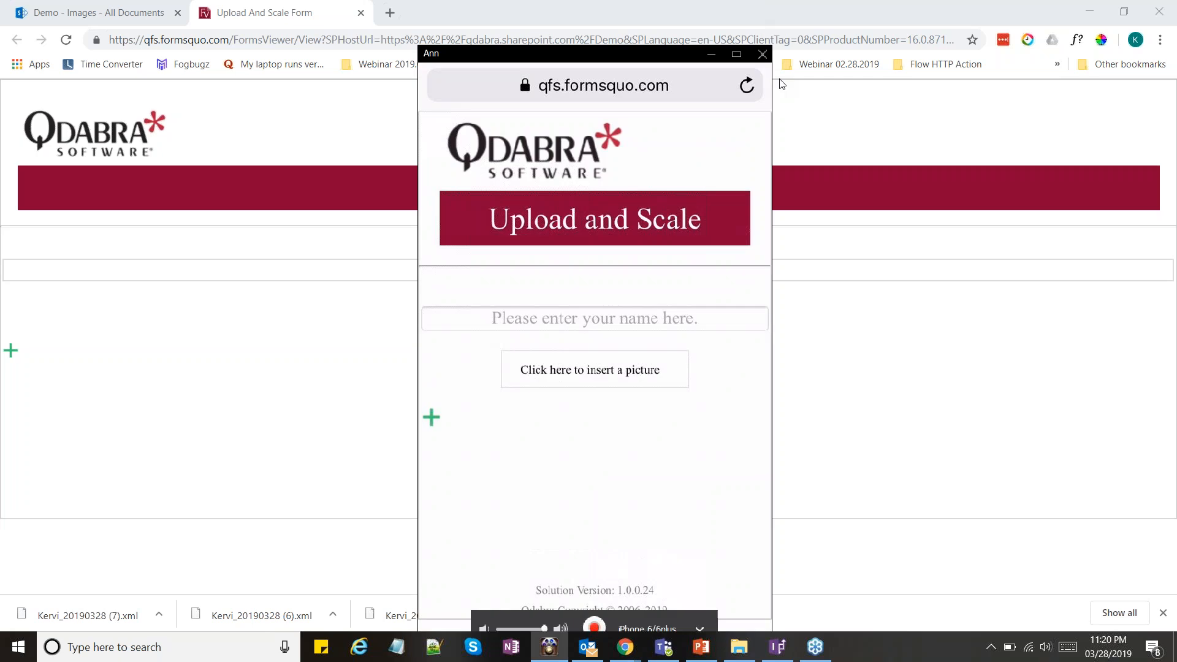
right_click(550, 647)
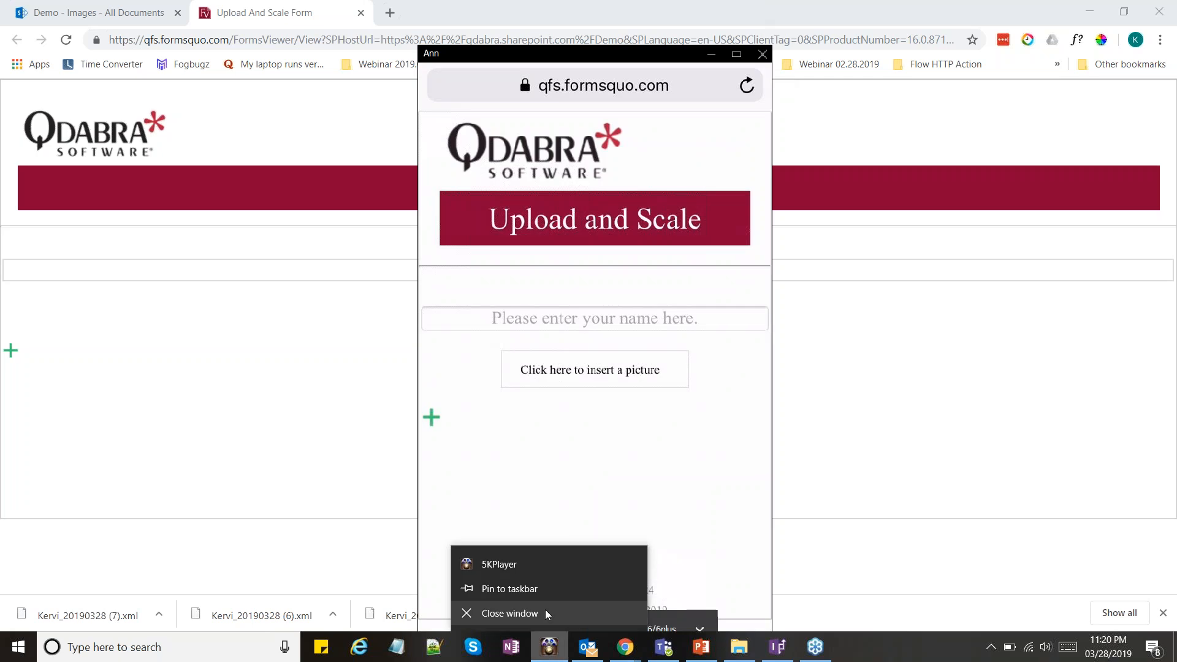
click(510, 613)
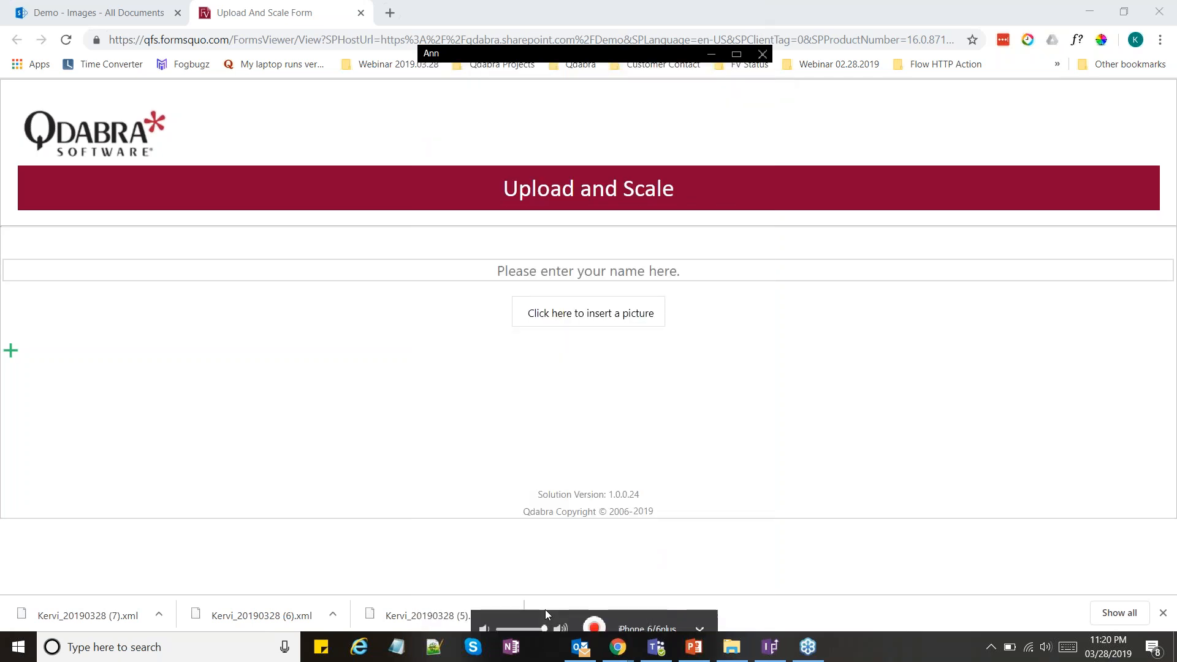
click(164, 650)
text(5k)
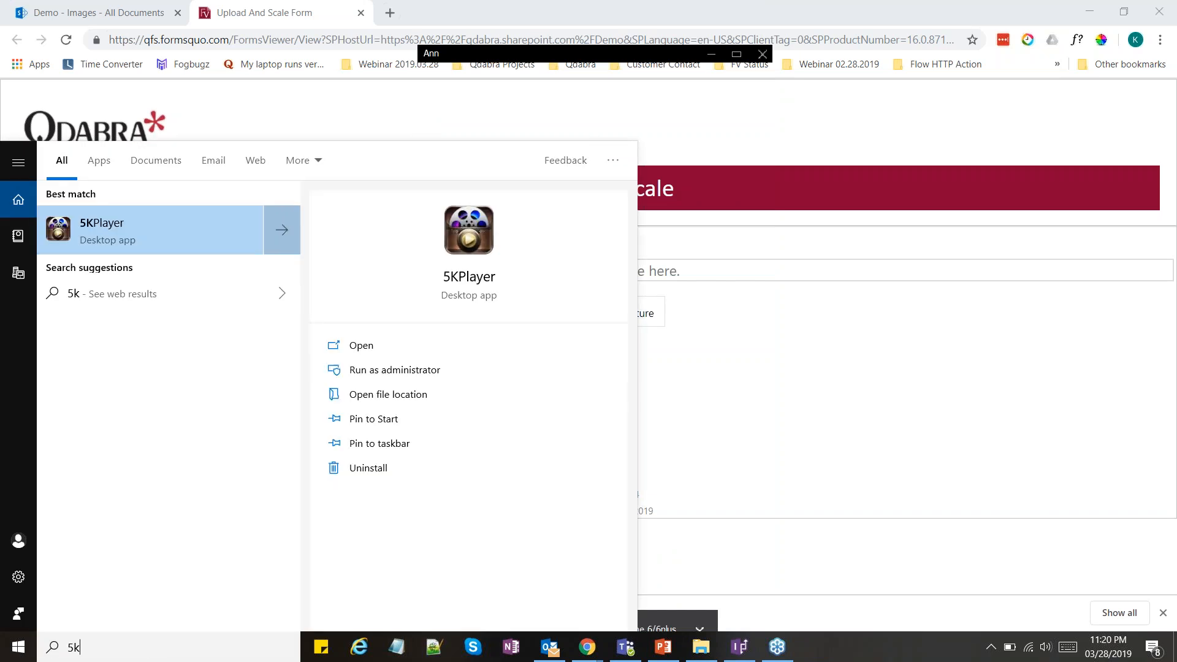
key(Return)
click(698, 356)
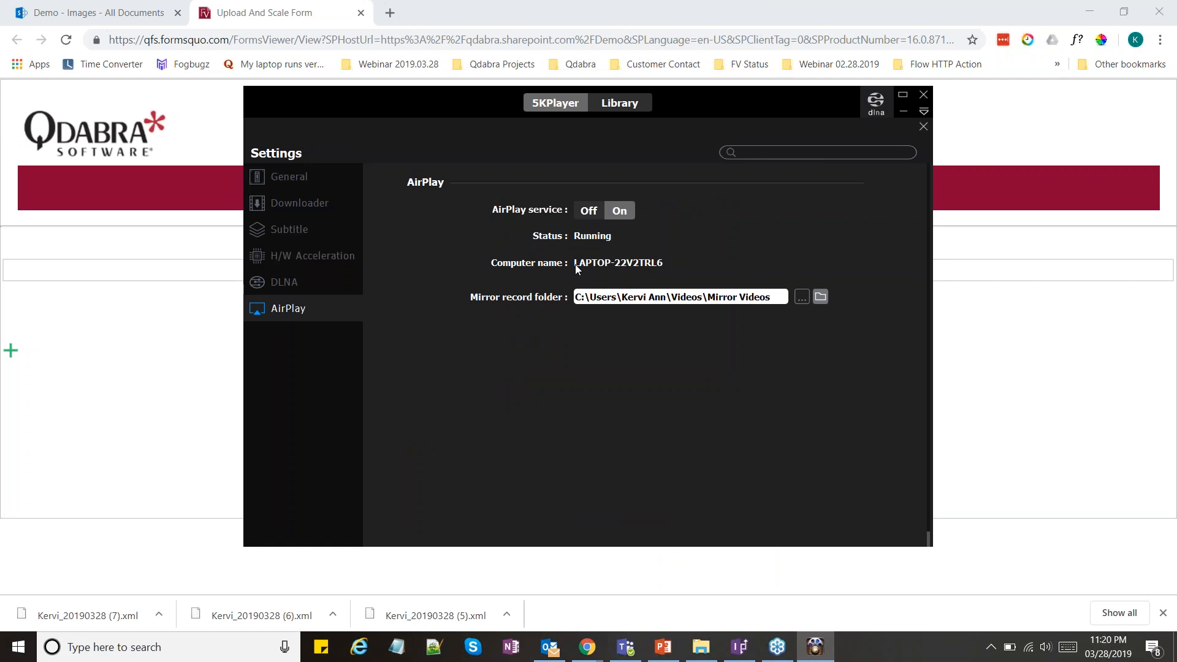
Check the AirPlay service settings in 5KPlayer, and return to the Upload And Scale form in Chrome
scroll(592, 368, up, 1)
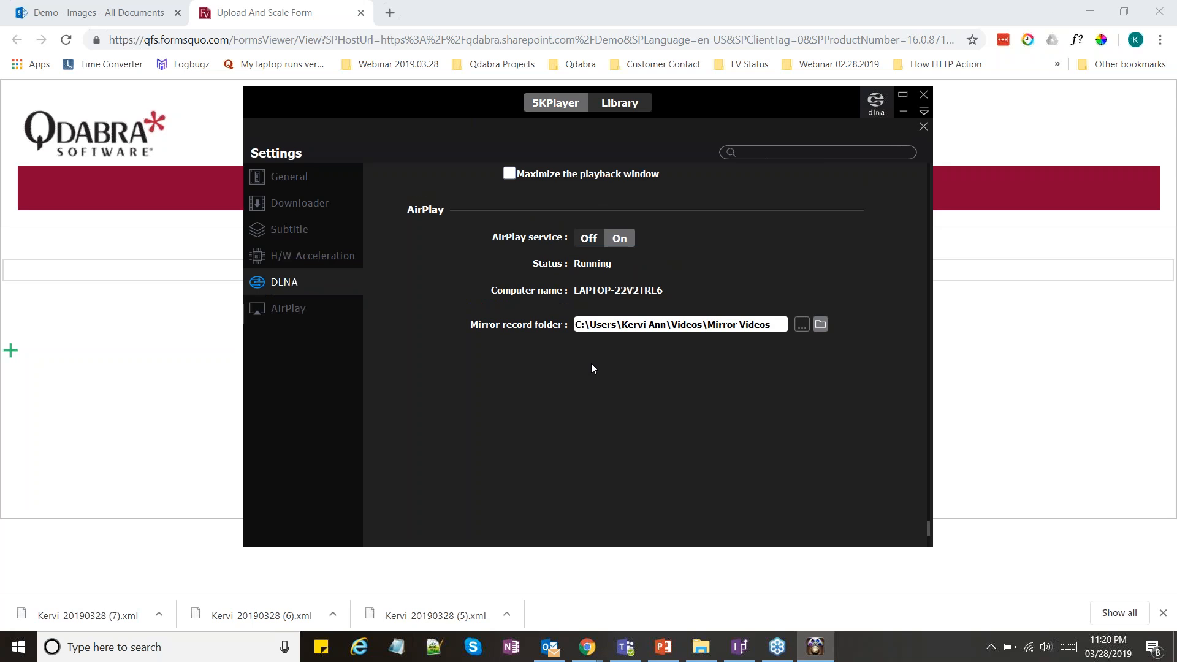
scroll(592, 367, up, 3)
scroll(591, 360, up, 1)
scroll(548, 374, down, 4)
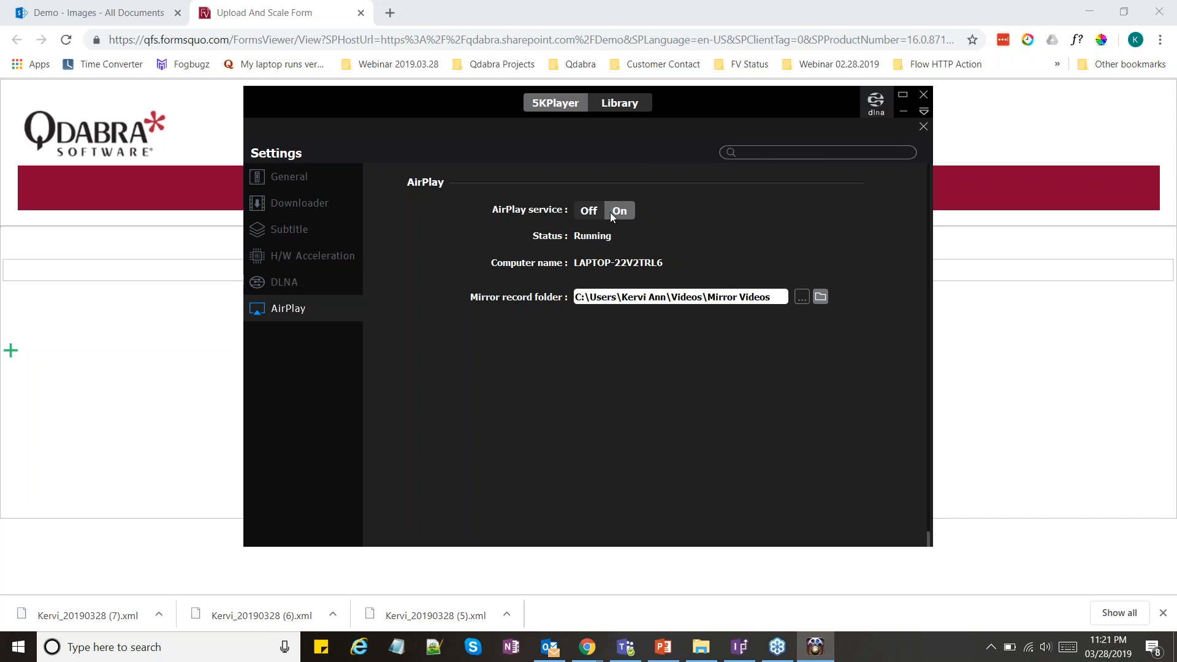
click(289, 5)
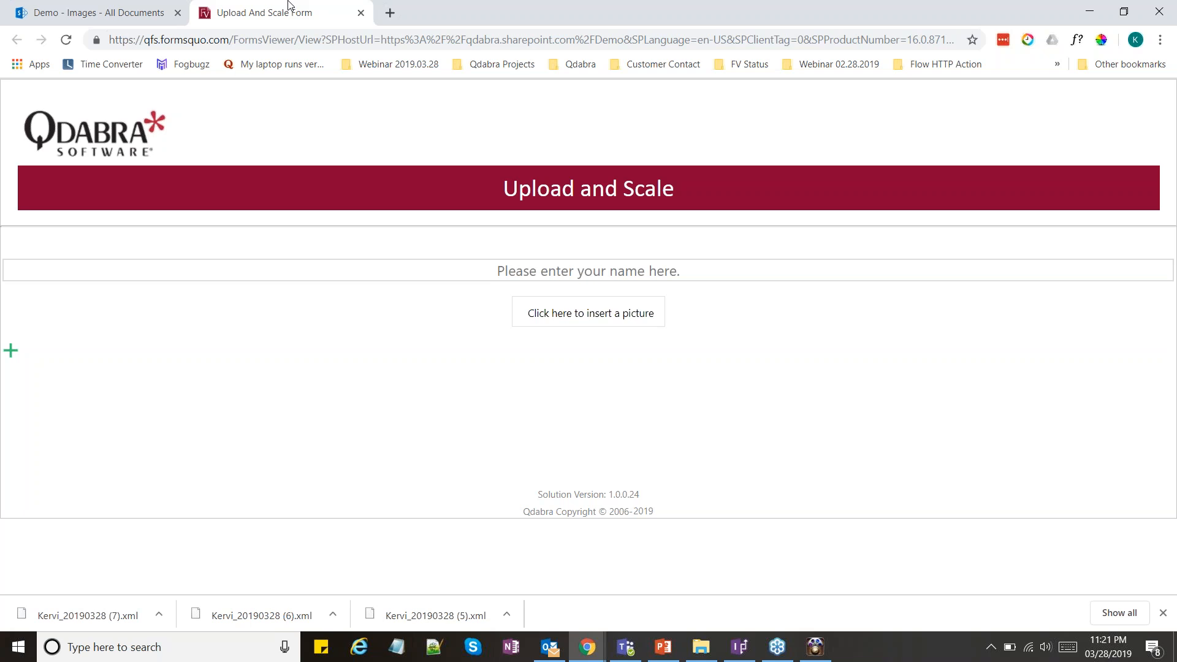
Open the Google Vision Form from its Update Template page in the other FormsViewer browser window
click(590, 650)
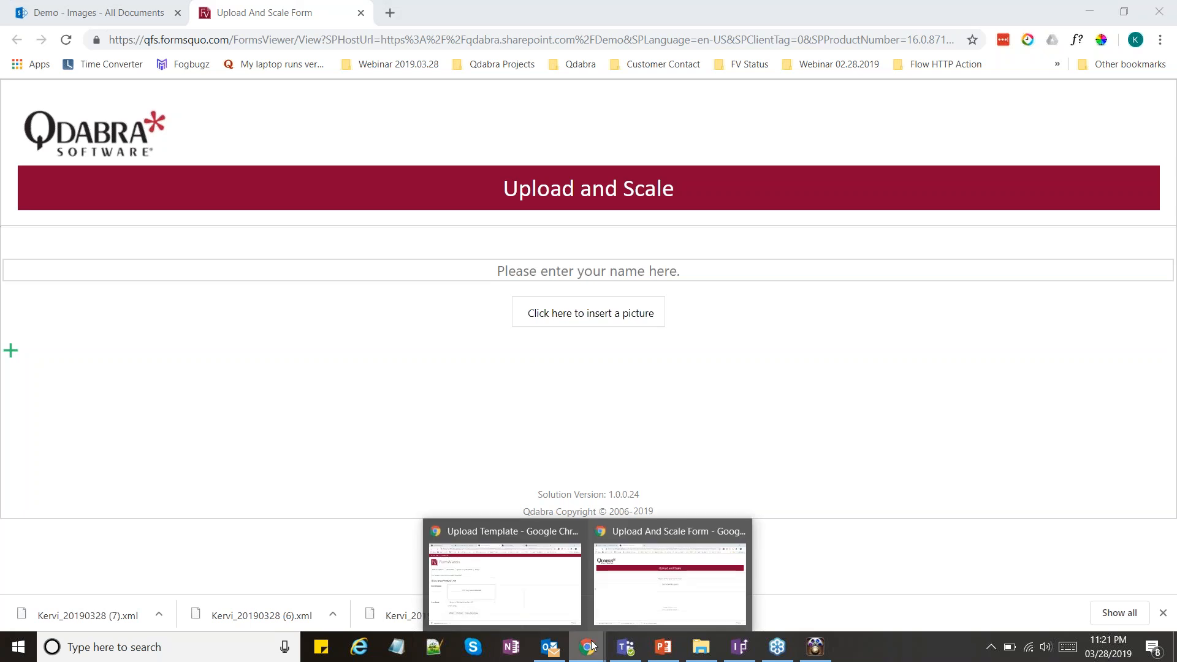
click(558, 611)
click(801, 13)
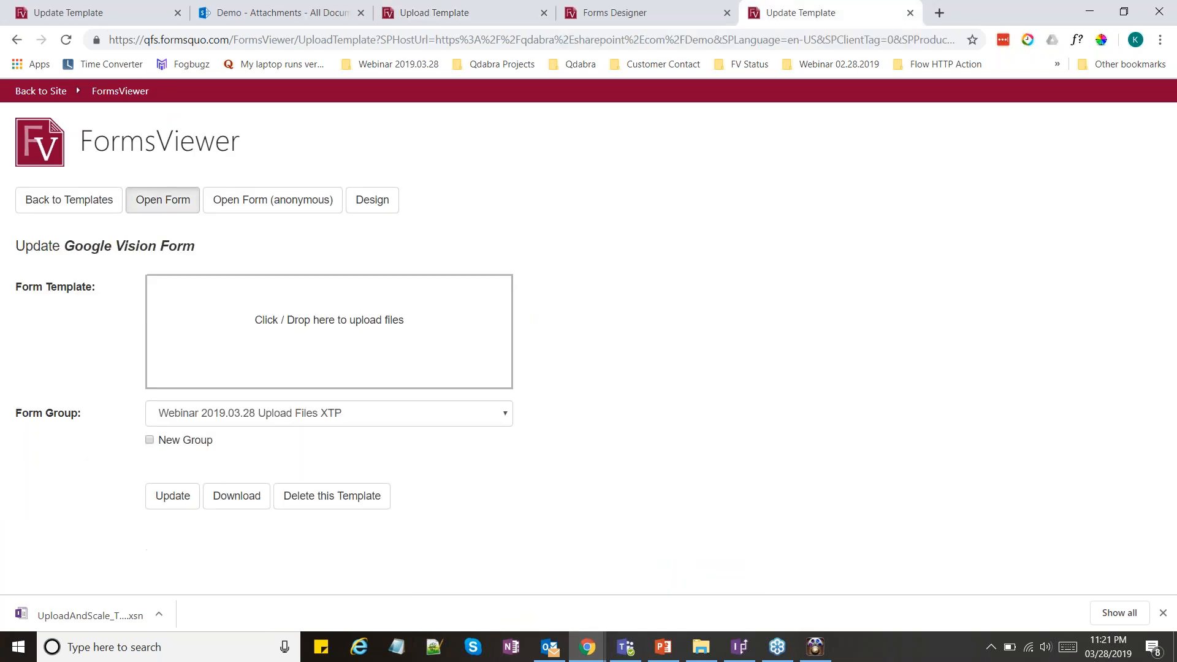
click(163, 200)
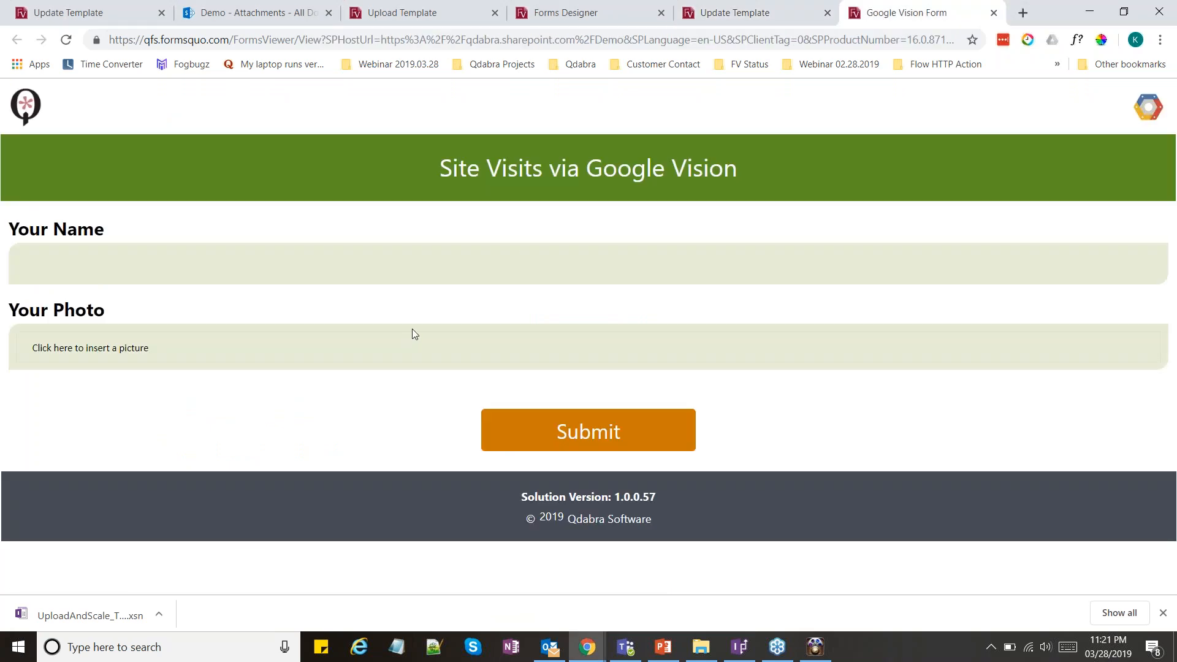
click(239, 273)
text(Kervi)
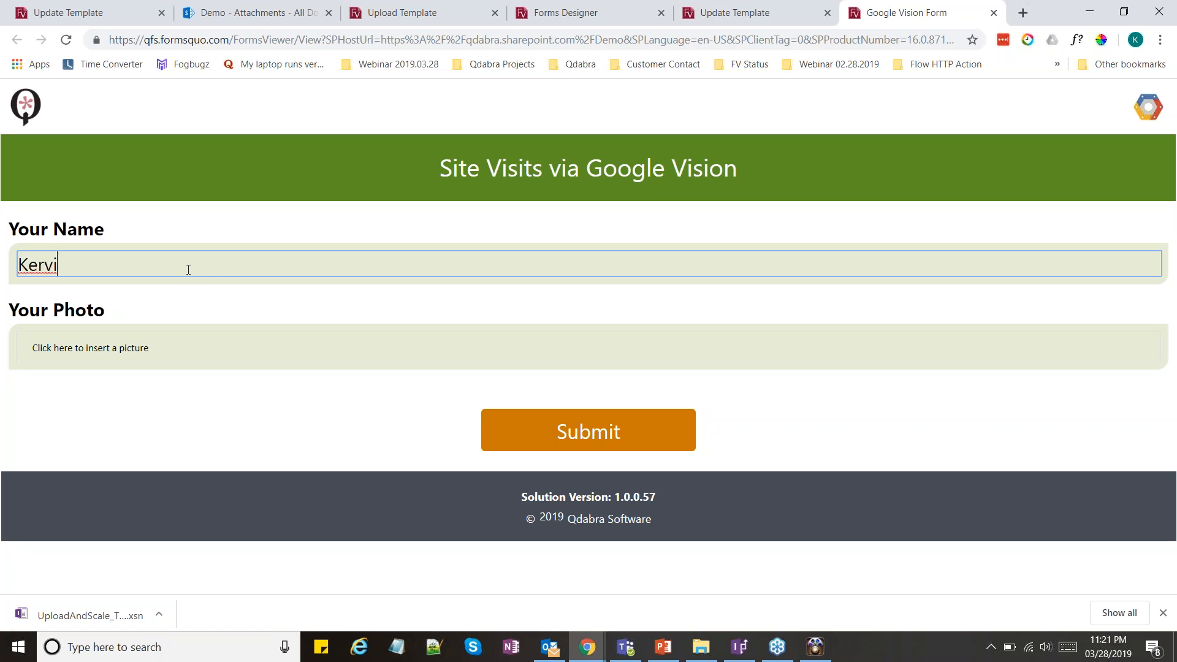
click(153, 345)
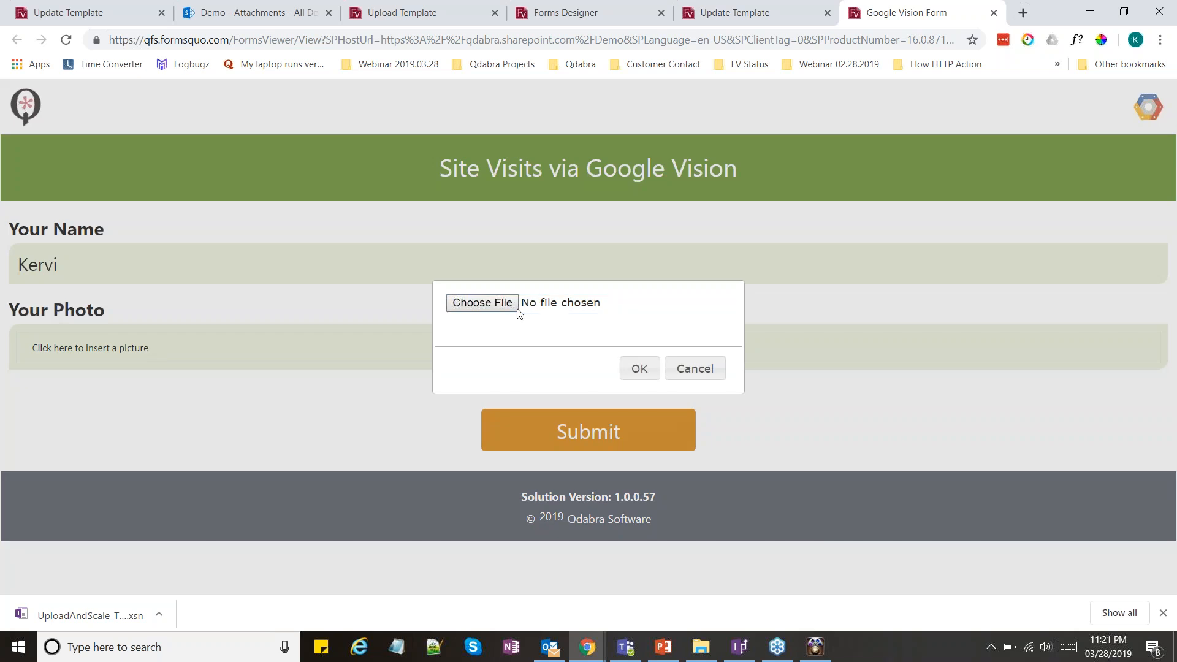
click(517, 307)
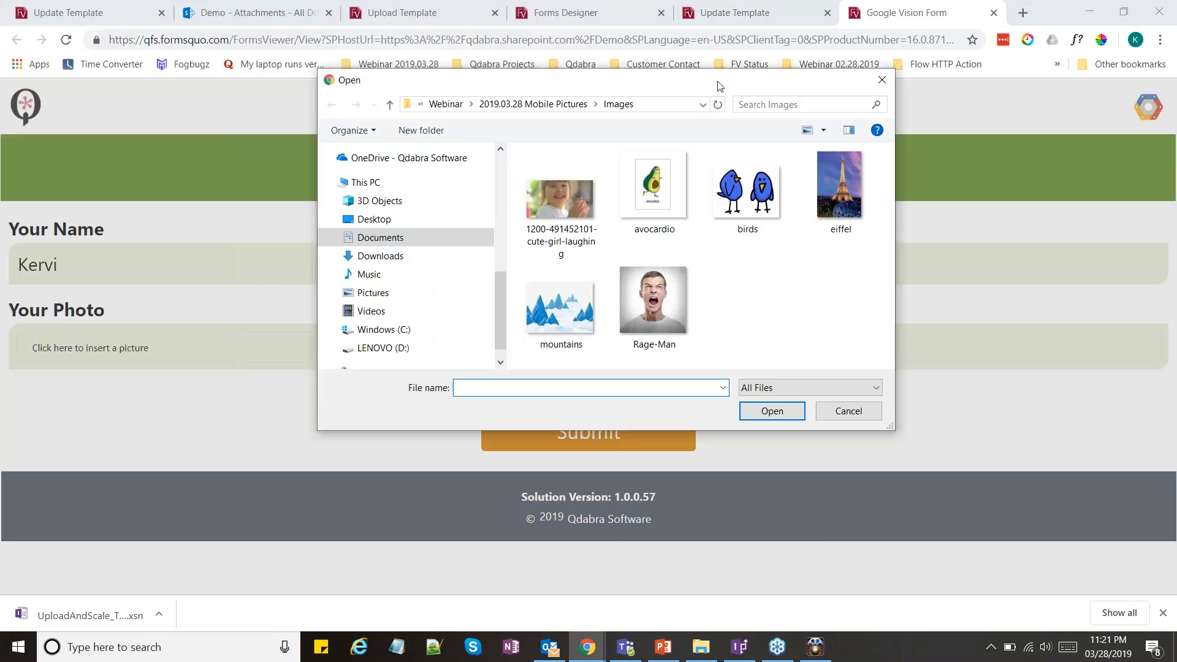
click(653, 300)
click(582, 227)
double_click(576, 212)
click(639, 367)
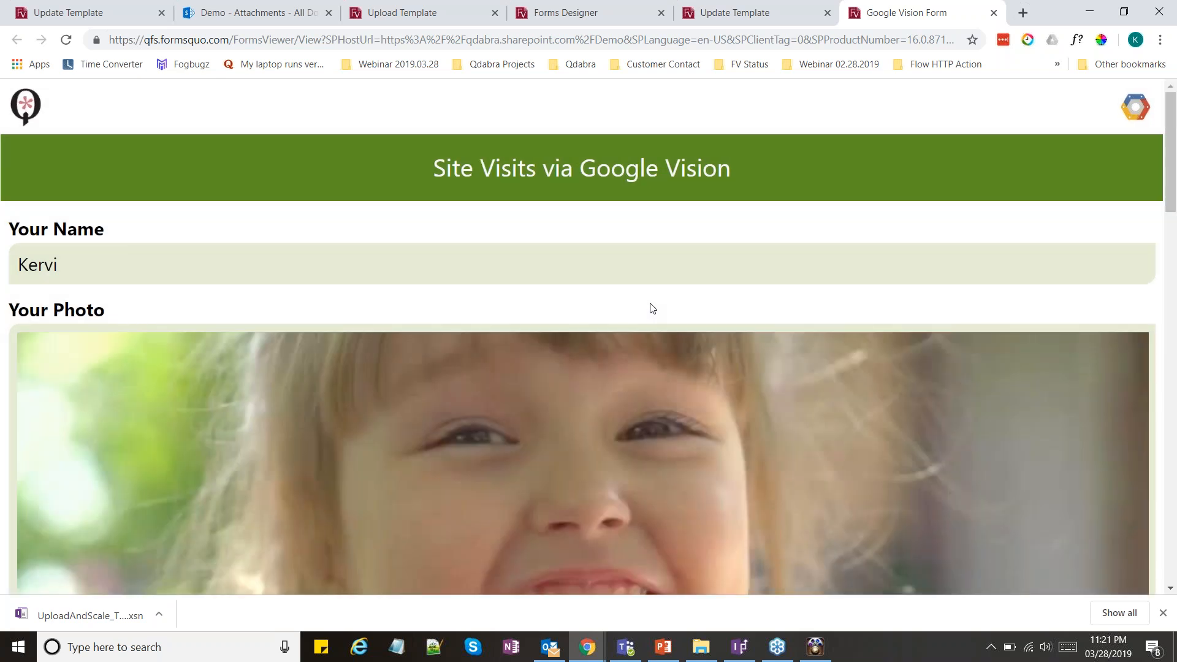
Examine the Faces emotion ratings, the first face emotion and the Labels returned for the uploaded photo
scroll(650, 303, down, 4)
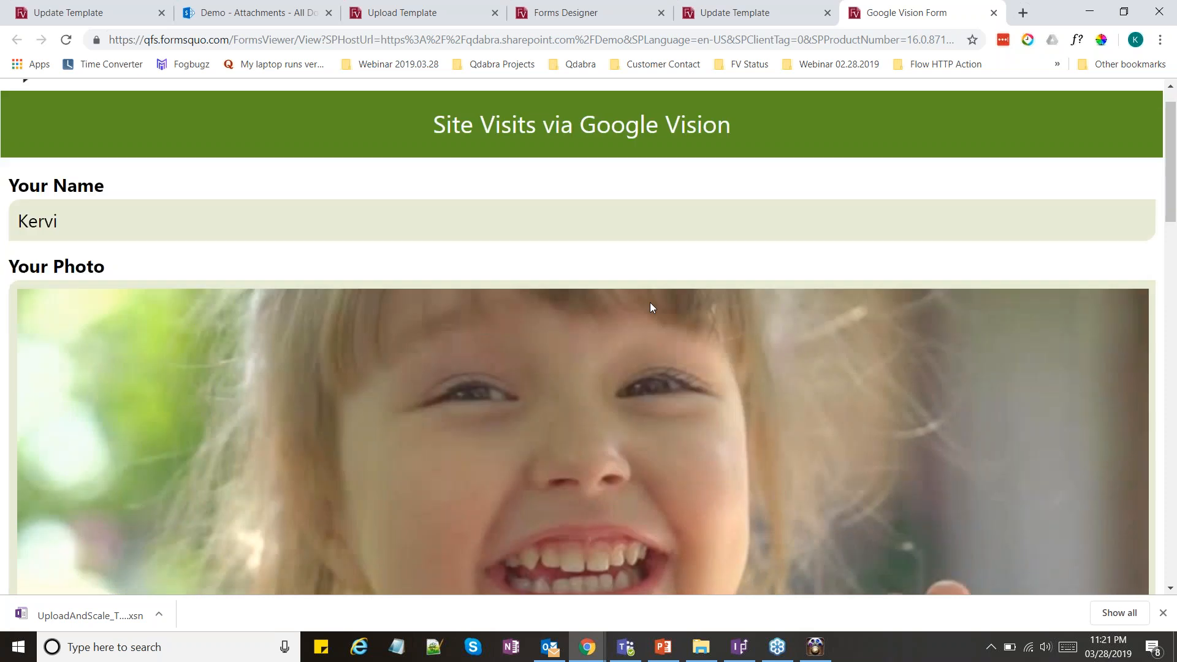
scroll(649, 300, down, 8)
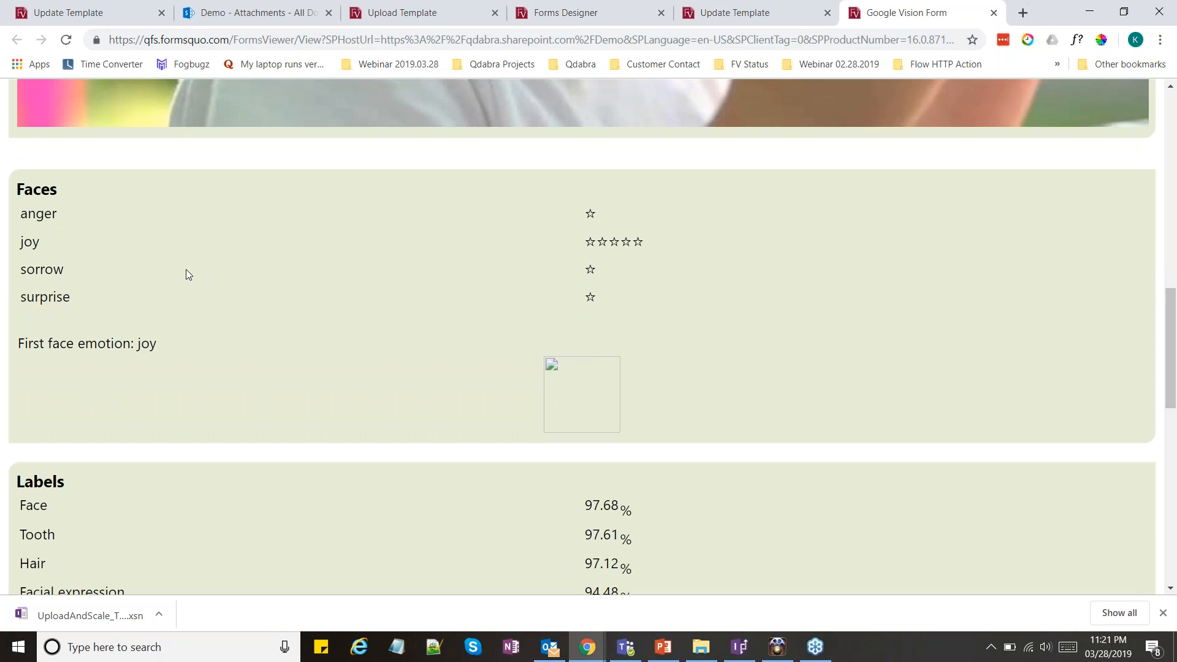
scroll(186, 271, up, 1)
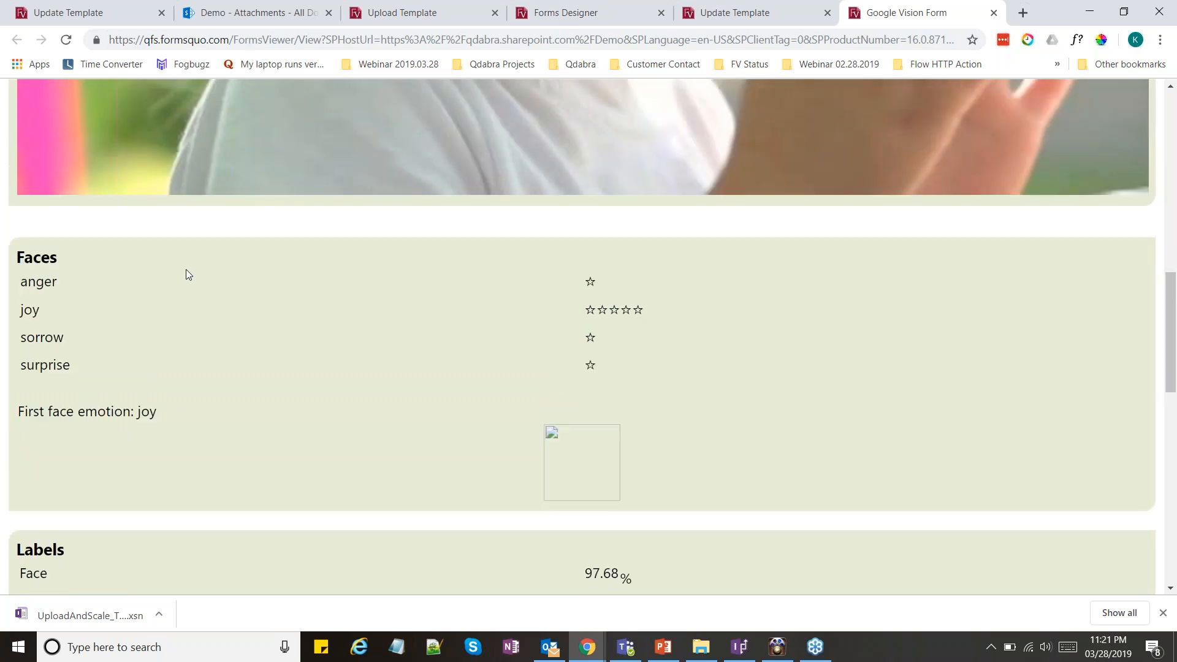
scroll(186, 271, up, 3)
scroll(455, 266, up, 5)
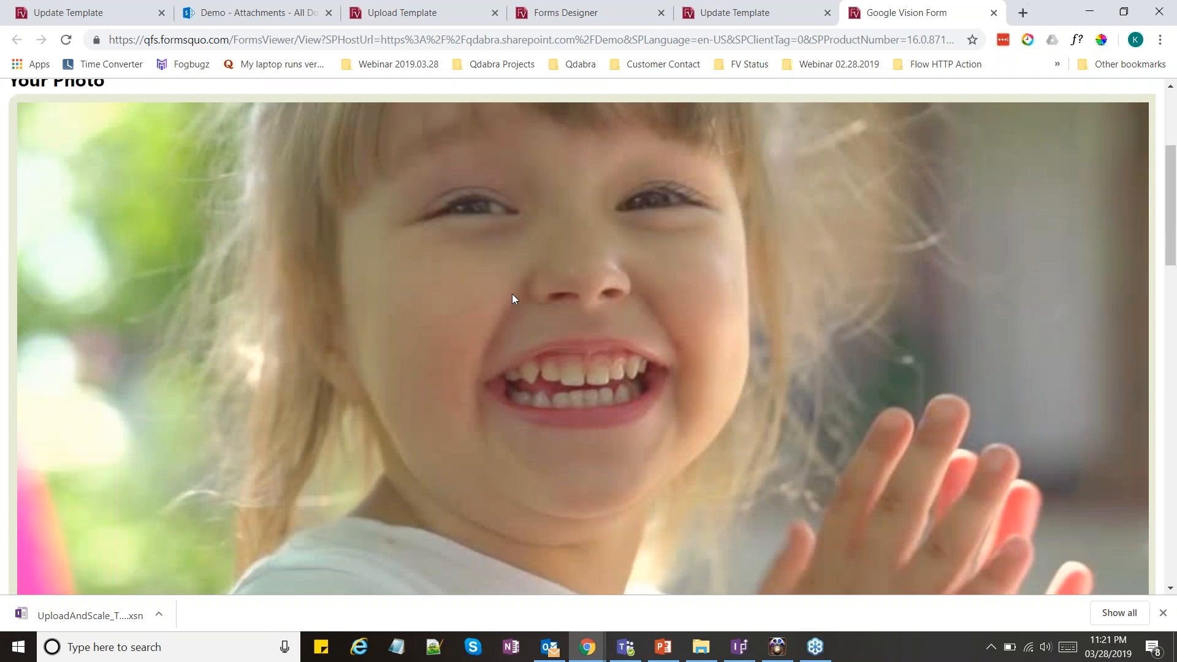
scroll(512, 299, down, 8)
click(81, 347)
double_click(140, 347)
click(98, 346)
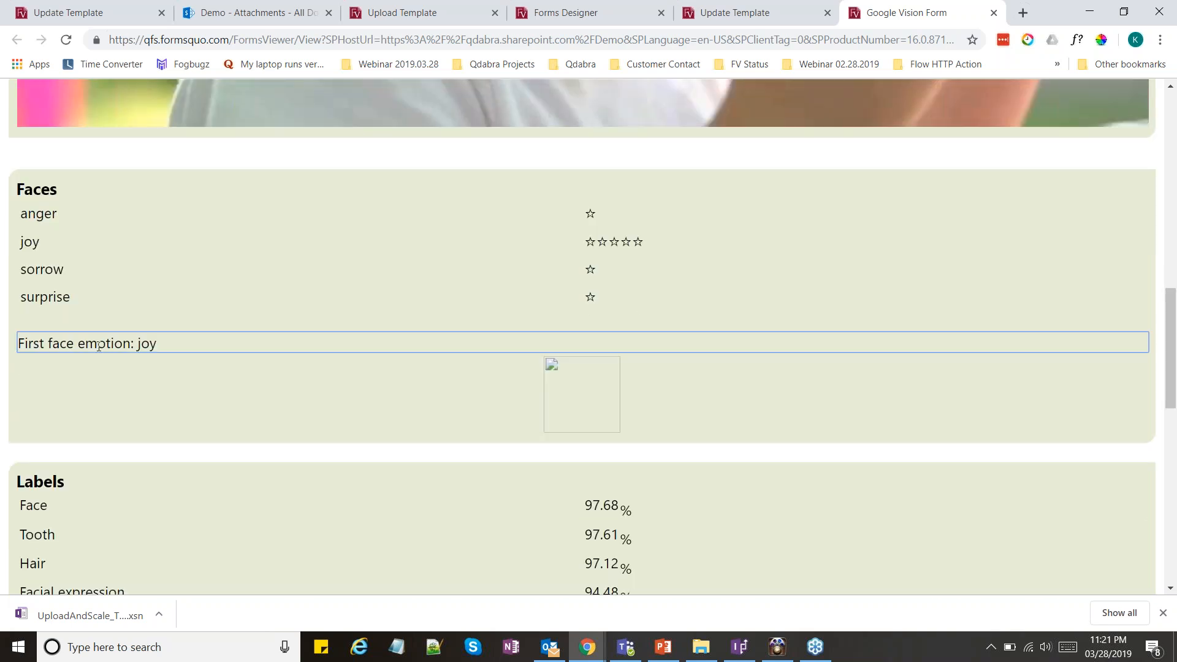
double_click(146, 344)
click(146, 298)
click(55, 244)
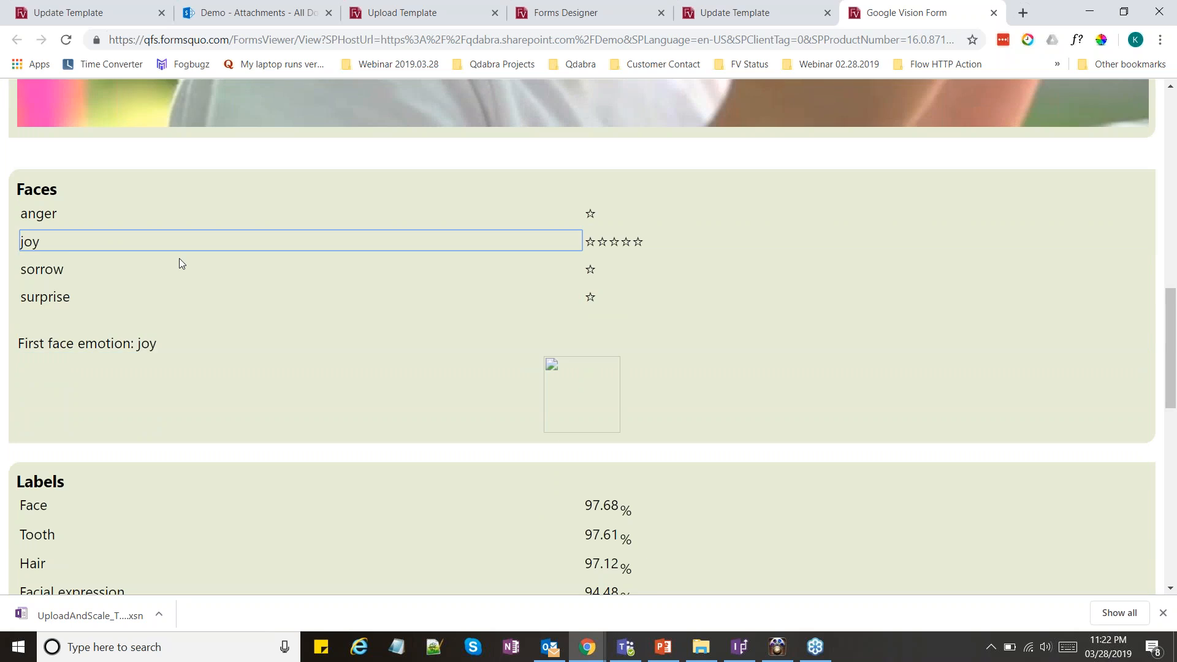
Examine the full list of Labels and their confidence percentages for the uploaded photo of the laughing girl
scroll(183, 259, down, 5)
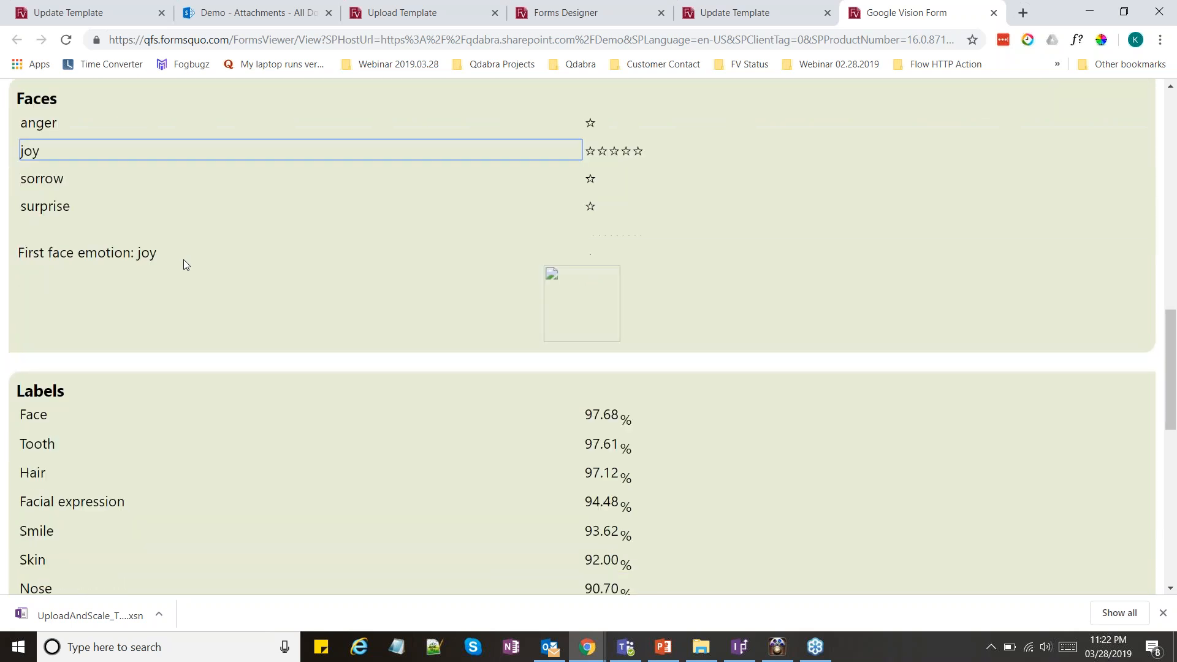
click(113, 201)
double_click(112, 200)
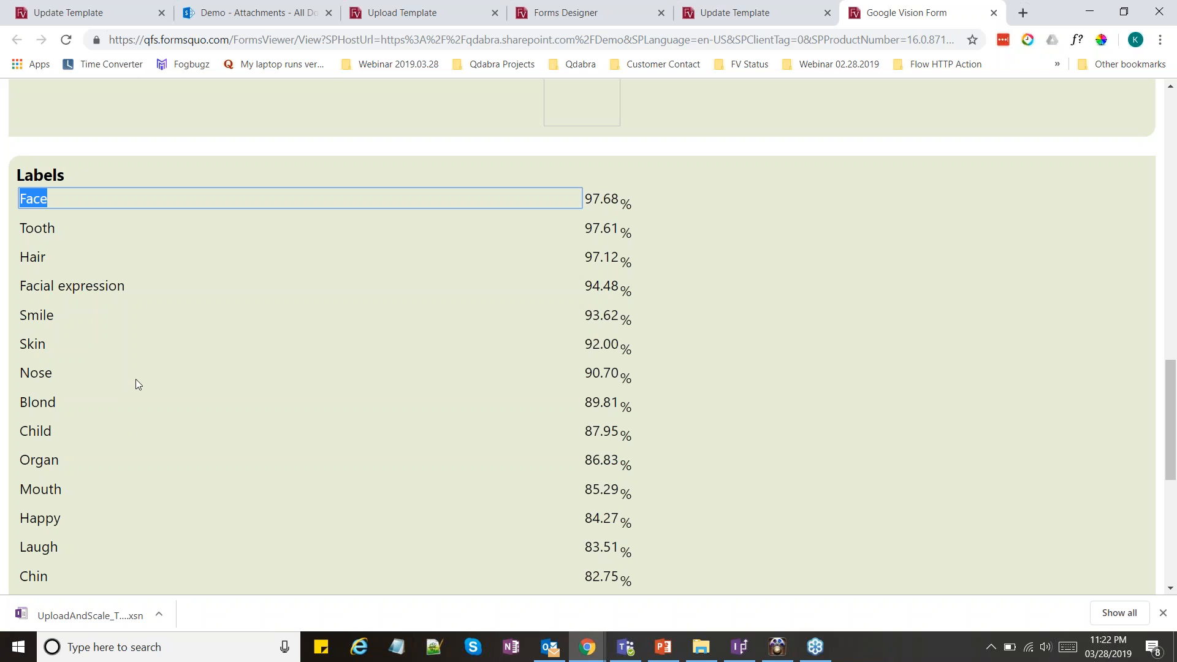
scroll(102, 369, down, 2)
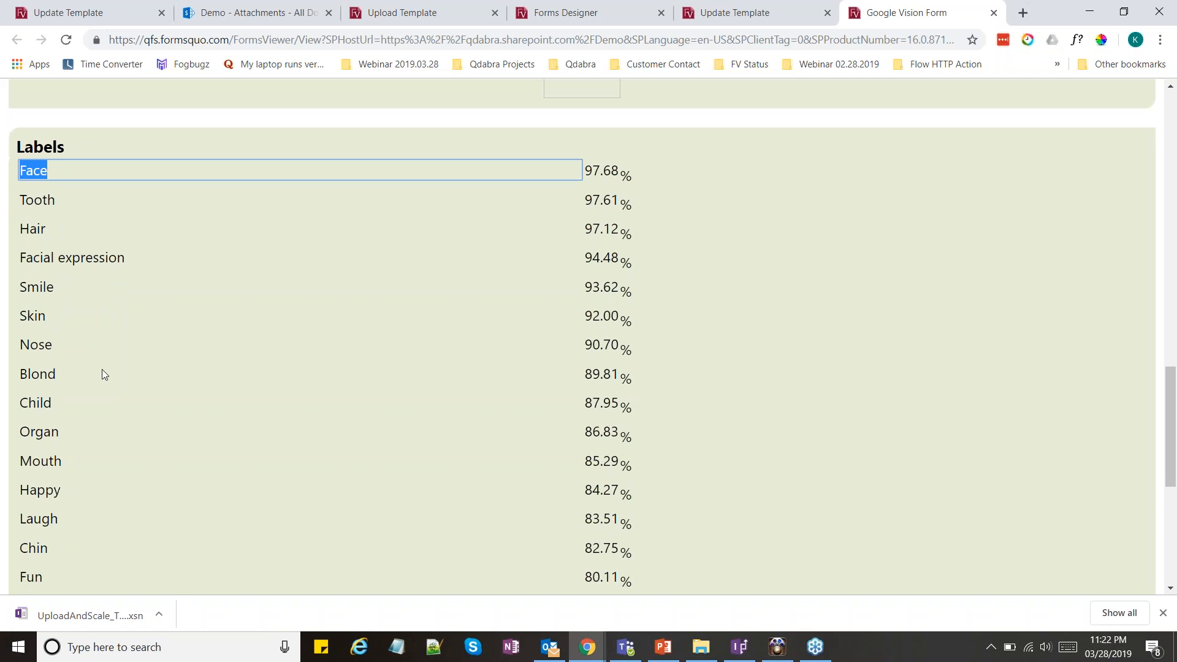
scroll(102, 369, up, 2)
scroll(72, 310, down, 1)
scroll(72, 309, down, 6)
scroll(72, 309, up, 9)
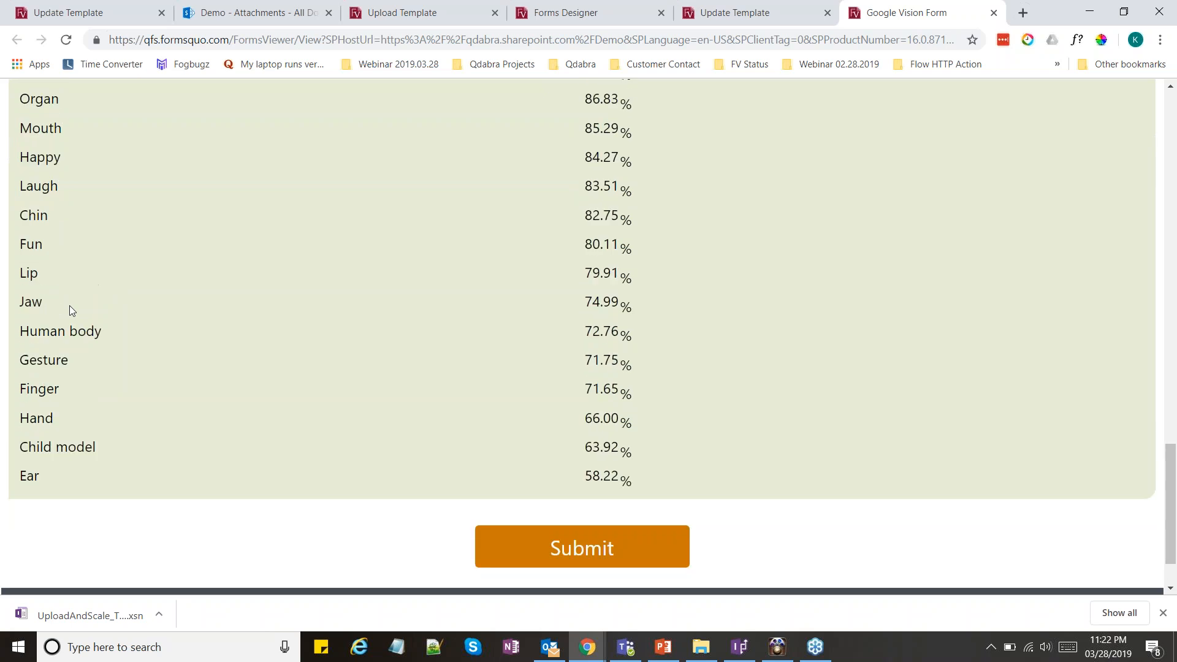
scroll(249, 376, up, 5)
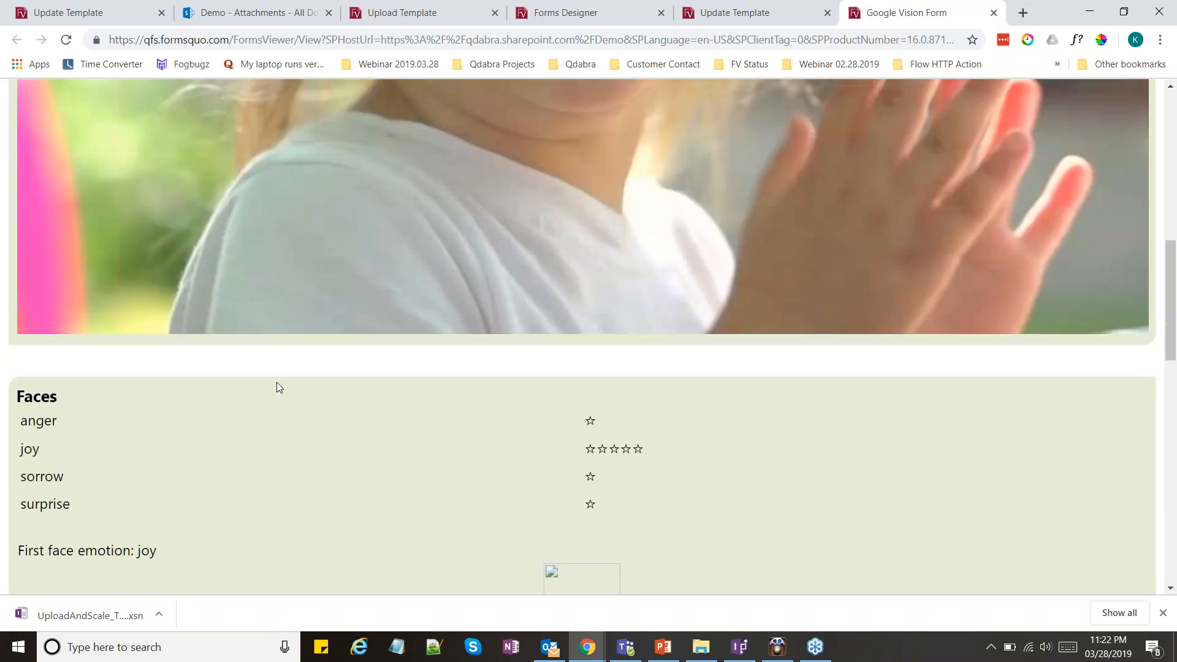
scroll(278, 384, up, 6)
scroll(282, 385, up, 2)
click(281, 385)
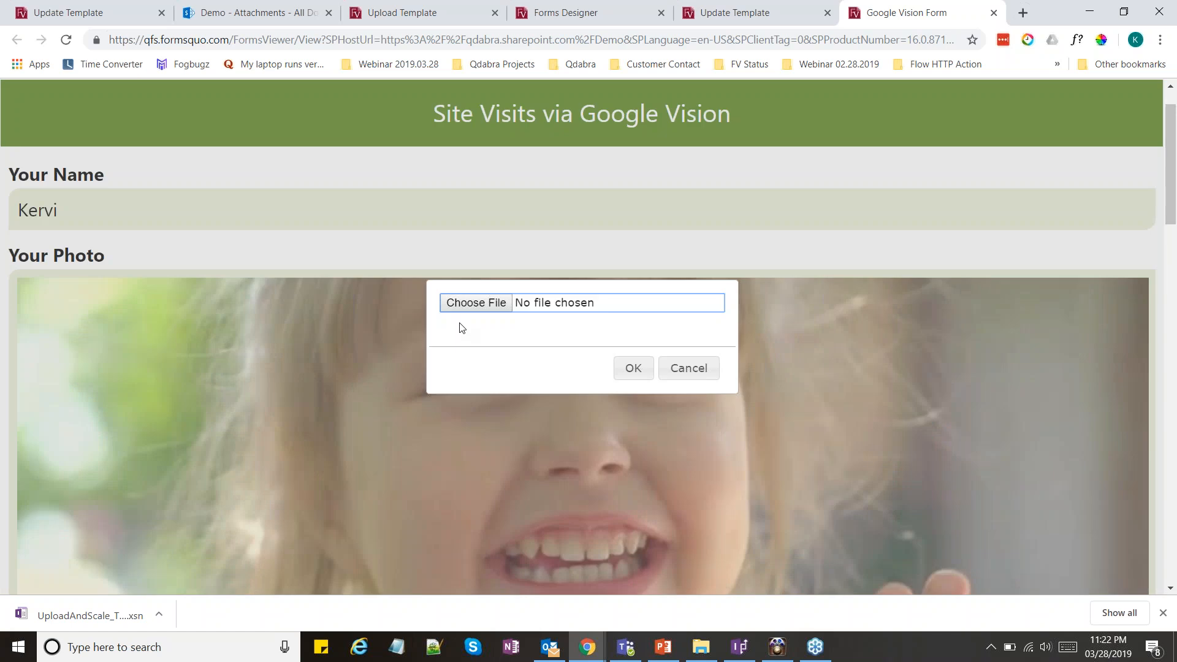
click(467, 303)
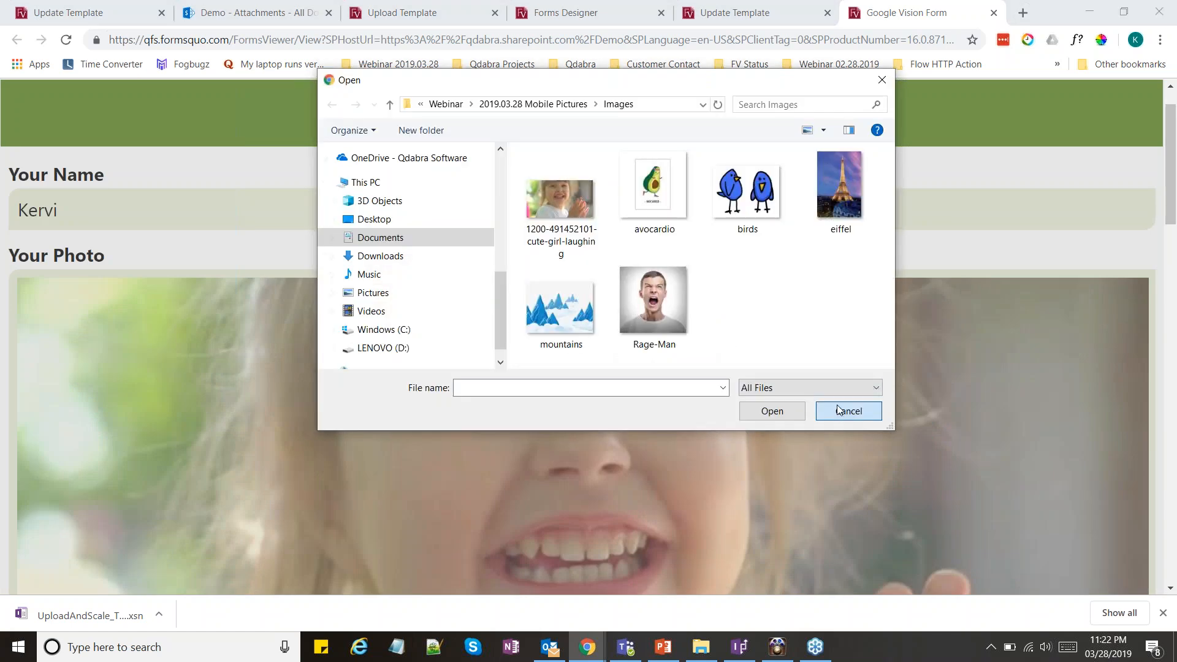
click(839, 409)
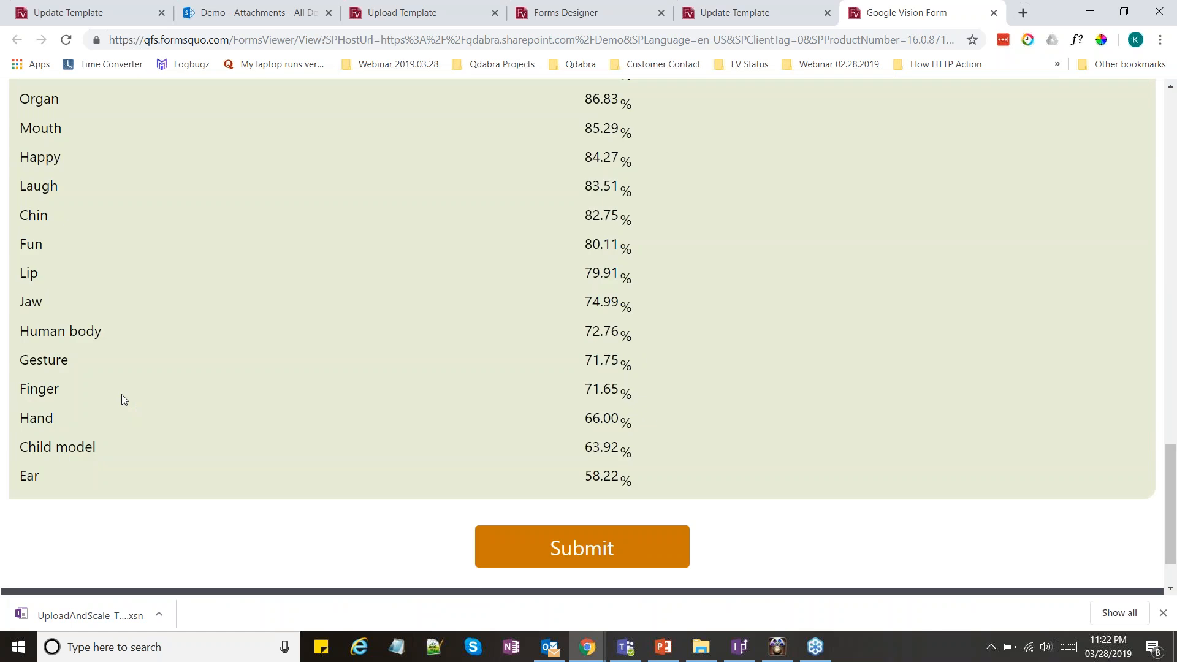
Replace the picture under Your Photo with eiffel.jpg from the Images folder
scroll(384, 403, up, 1)
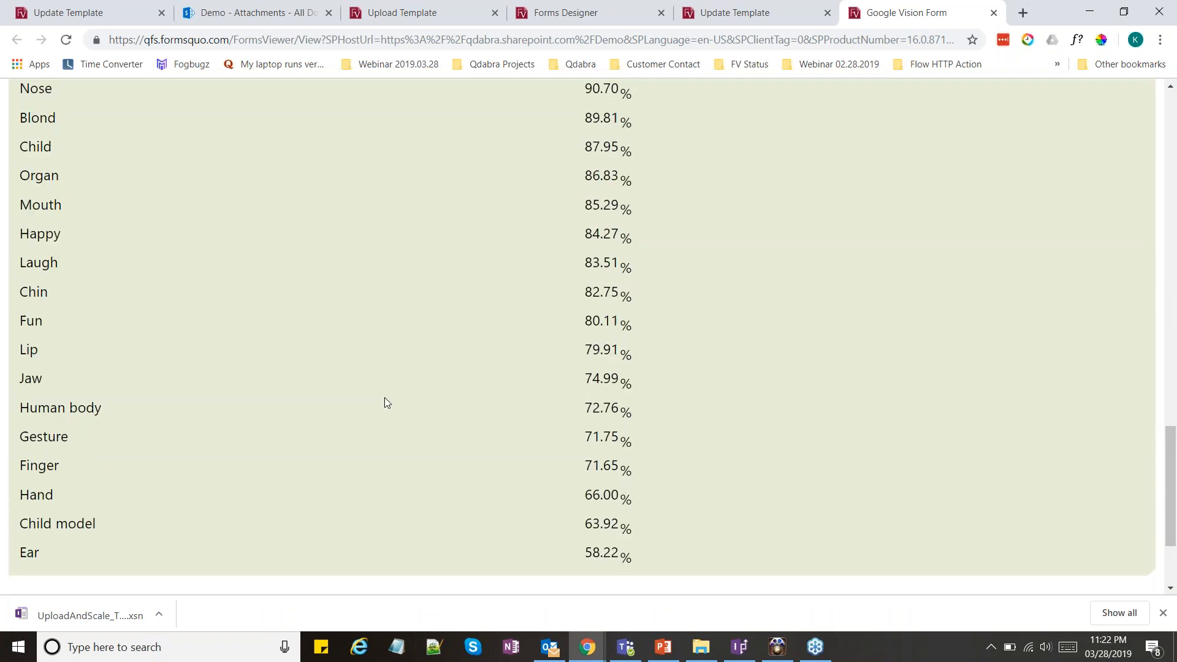
scroll(384, 398, up, 1)
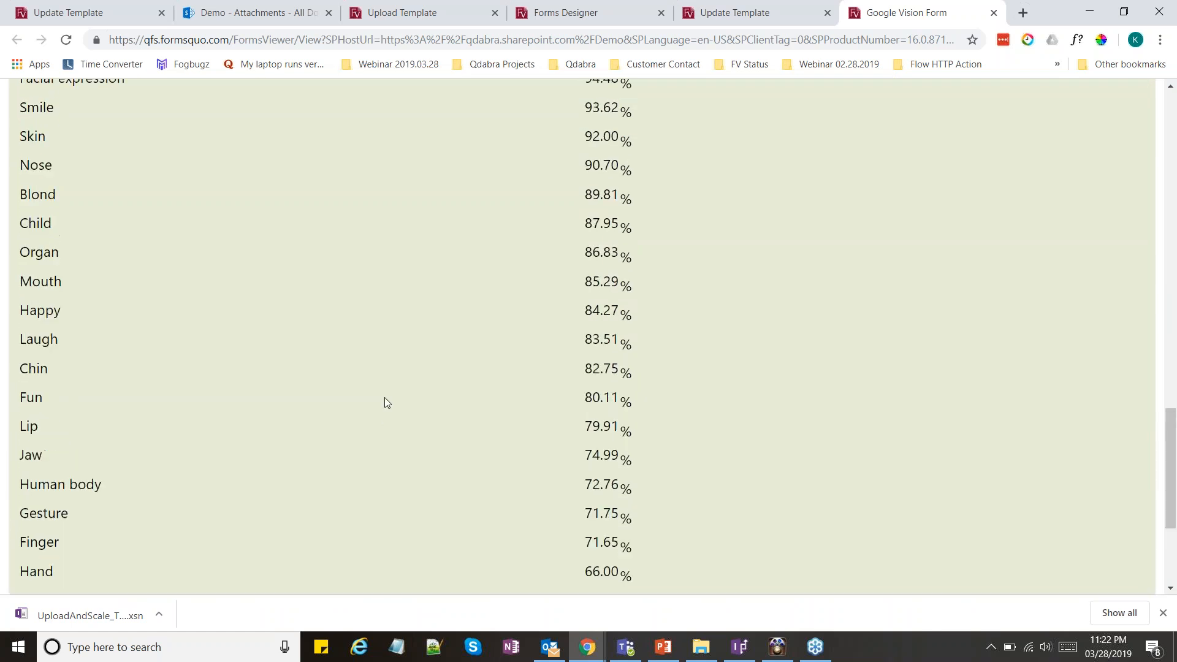
scroll(384, 397, up, 10)
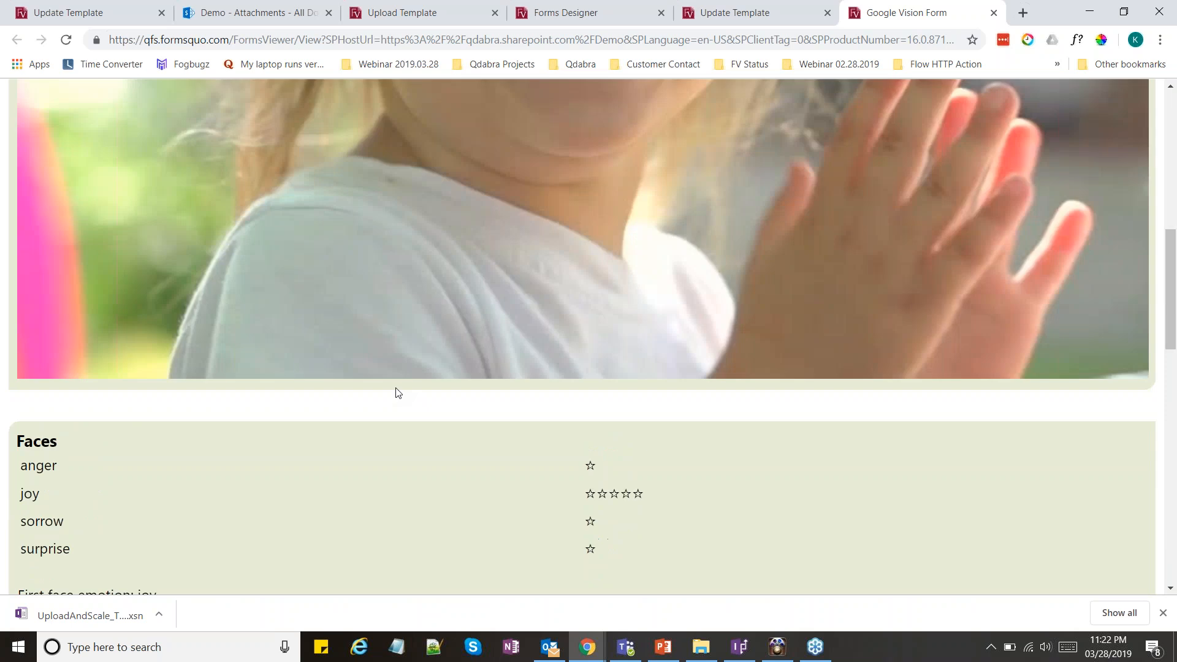
click(471, 306)
click(472, 303)
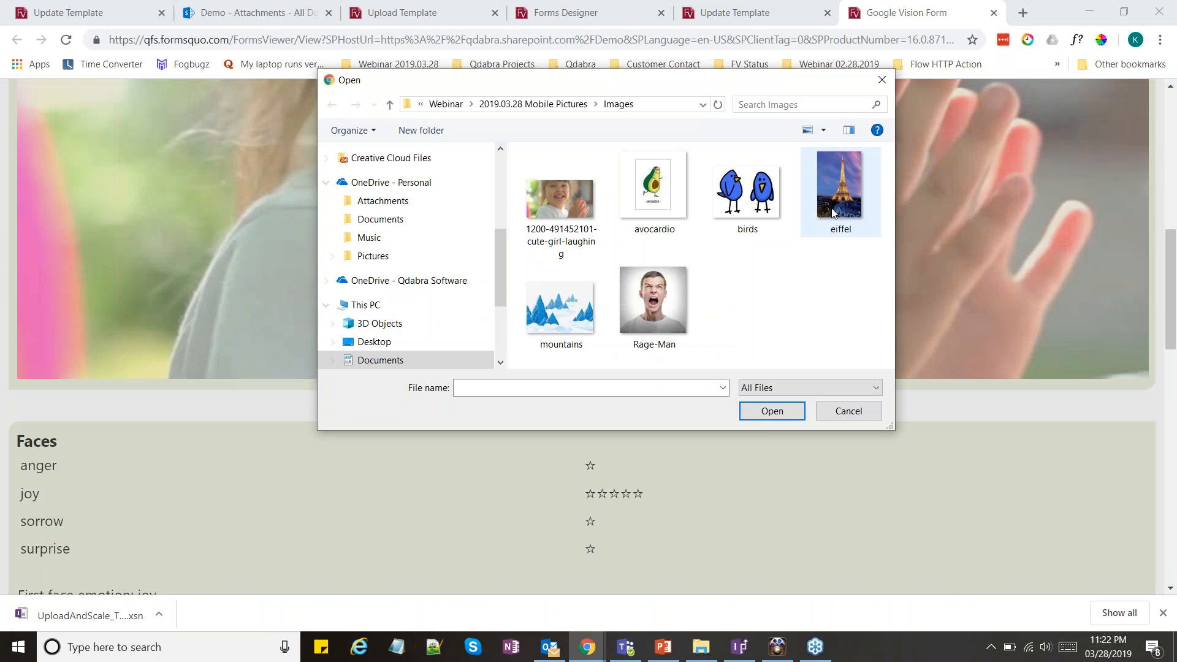
double_click(831, 208)
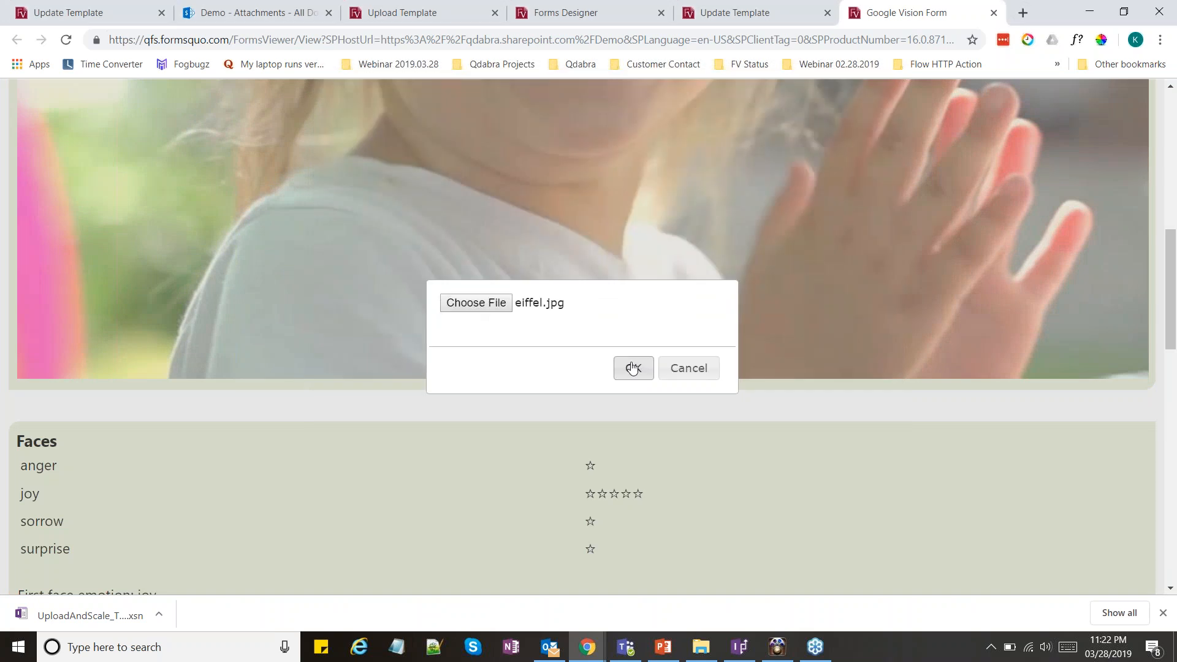
click(632, 368)
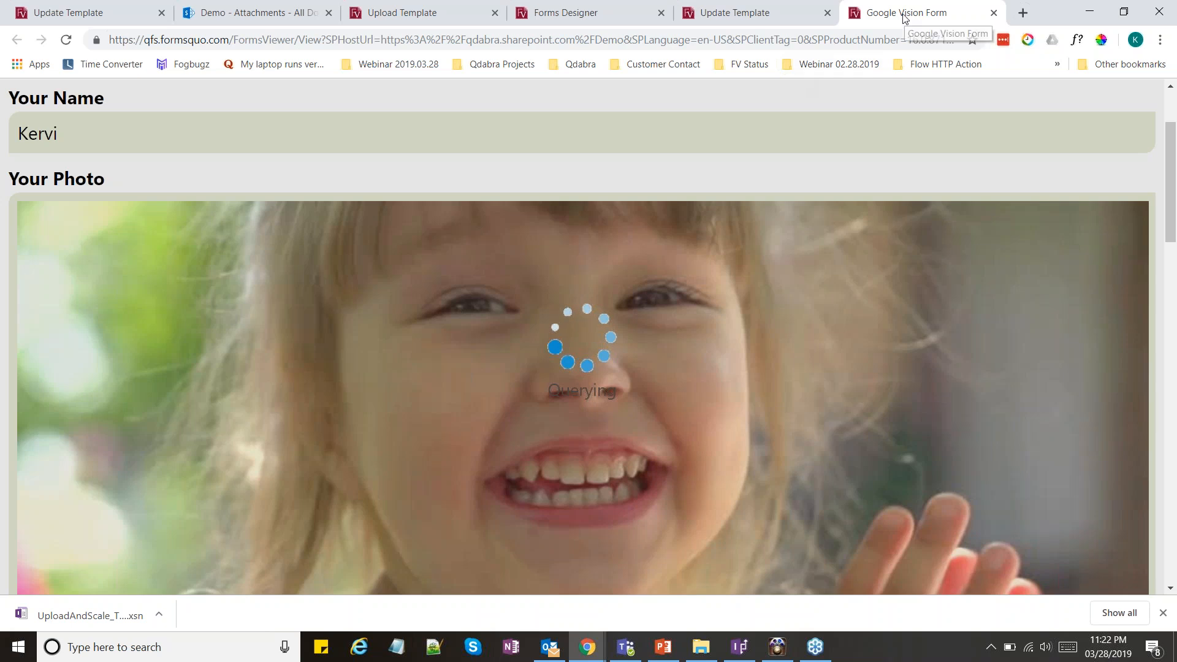
Detach the Google Vision Form into its own narrow browser window and position it over the Update Template page
drag(904, 17, 461, 320)
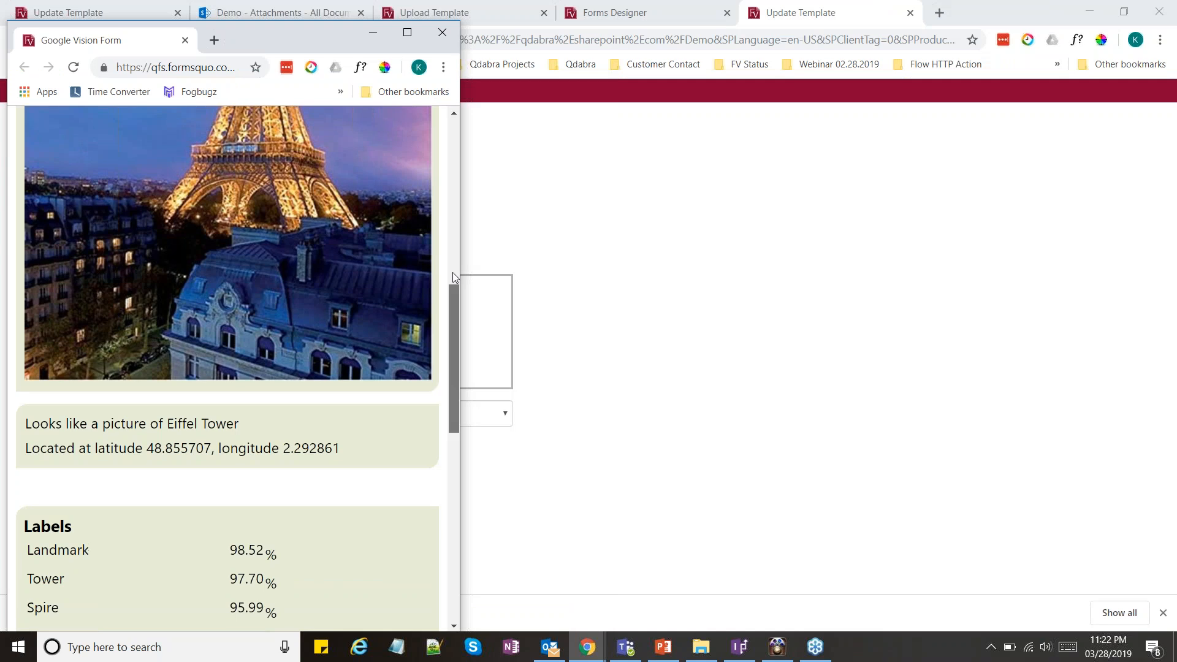
scroll(440, 244, up, 4)
scroll(439, 244, down, 7)
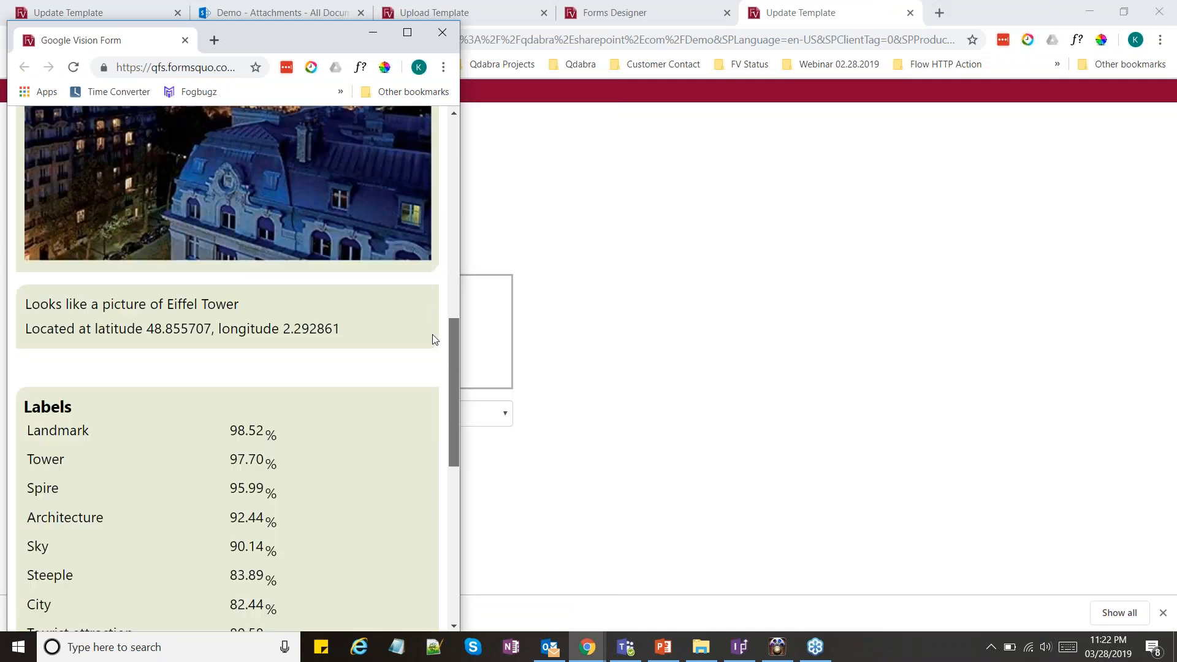
drag(359, 40, 423, 26)
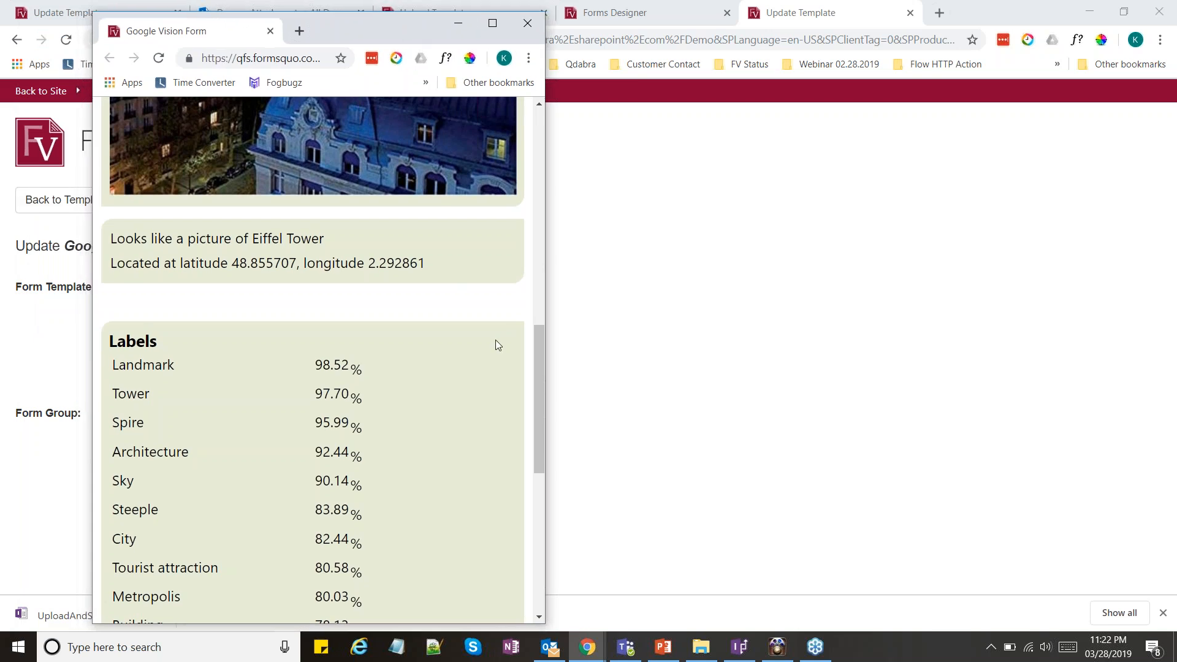
Examine the landmark description and coordinates returned beneath the Eiffel Tower photo, highlighting the landmark sentence
drag(542, 373, 534, 285)
drag(202, 544, 359, 545)
drag(111, 544, 356, 551)
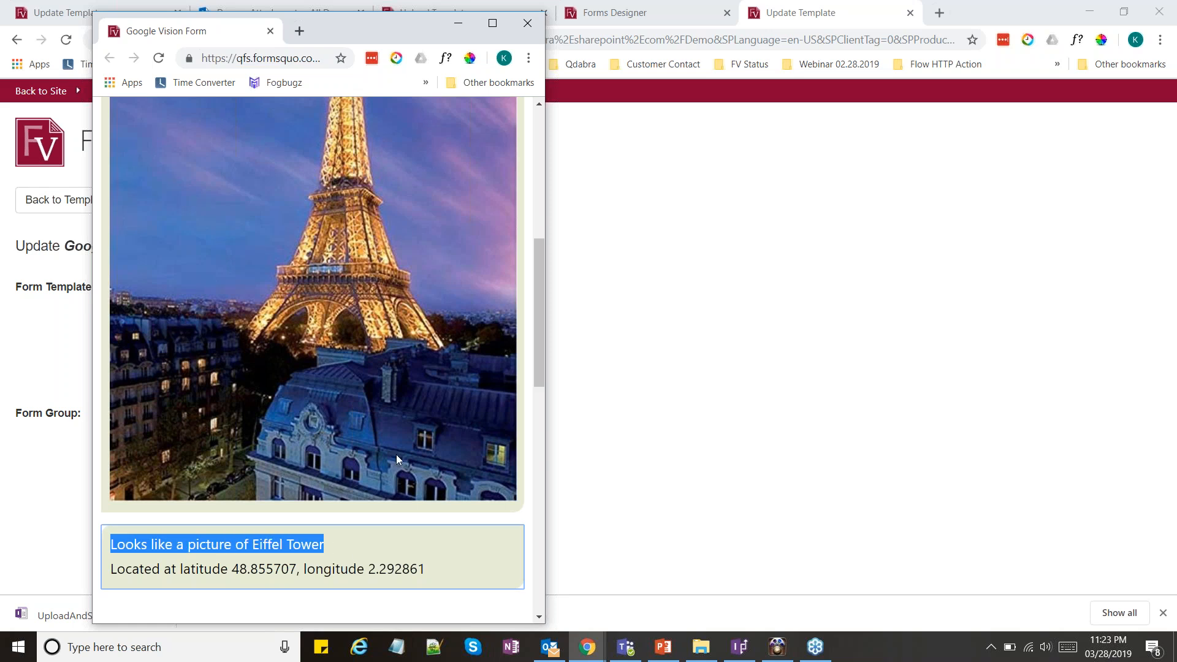
scroll(396, 455, up, 8)
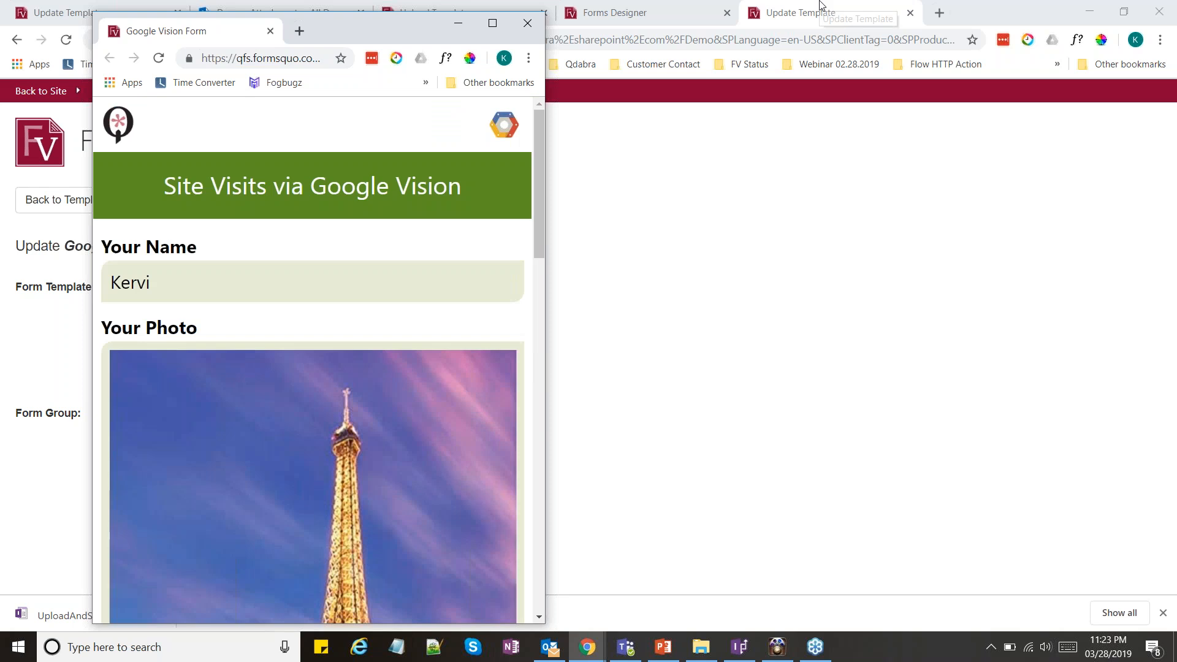
Switch to webinarppt_20190328 in PowerPoint, present it from the Bonus!! slide, and move to the Demo slide
click(821, 5)
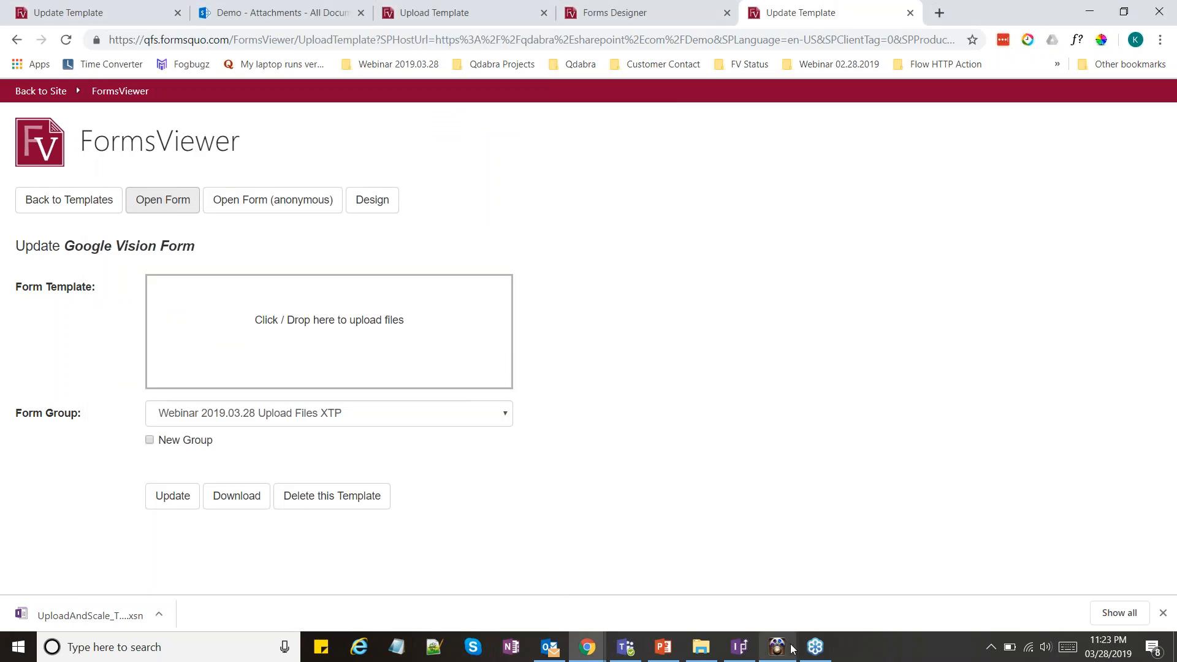
click(664, 647)
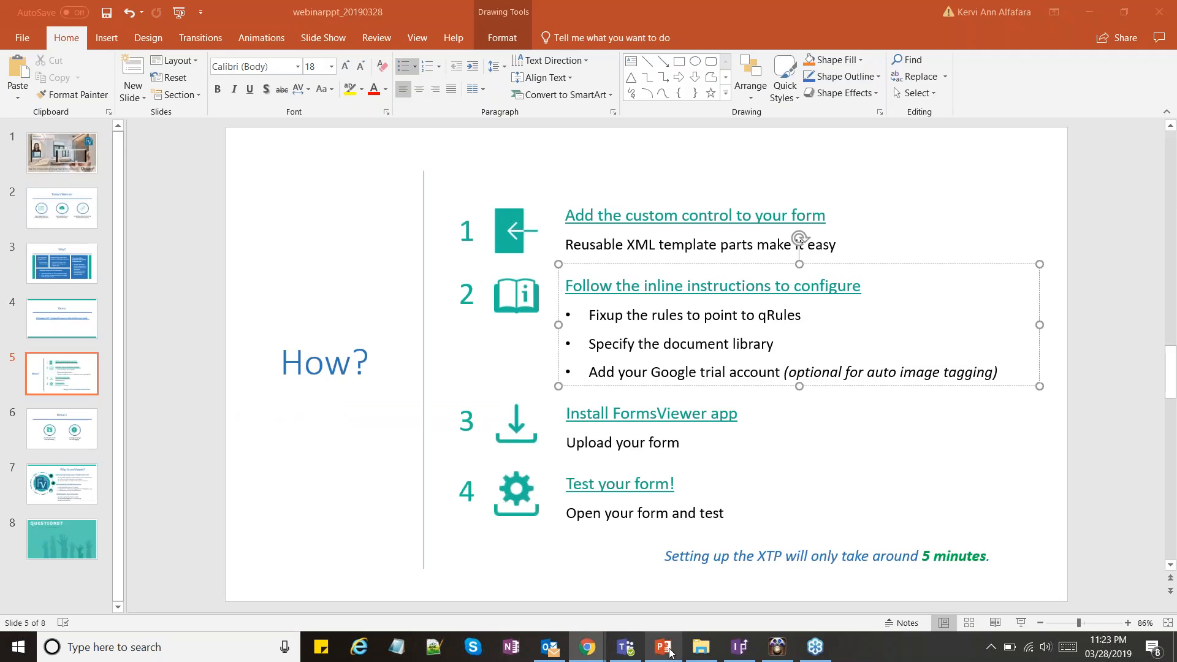
click(72, 439)
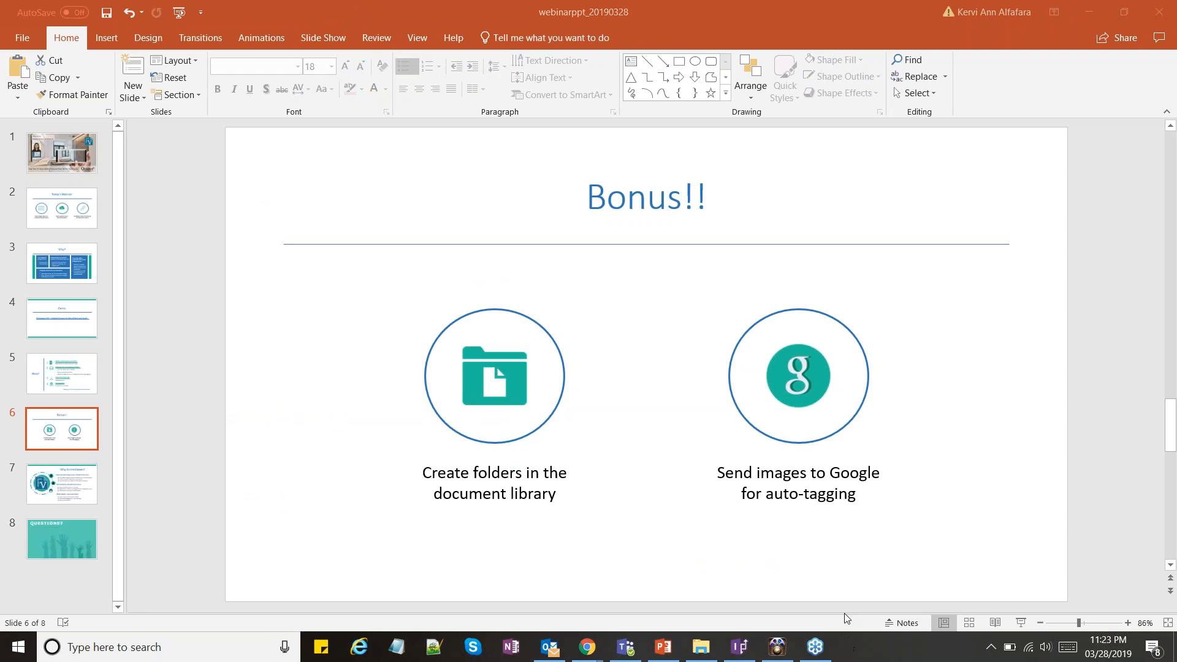
click(717, 369)
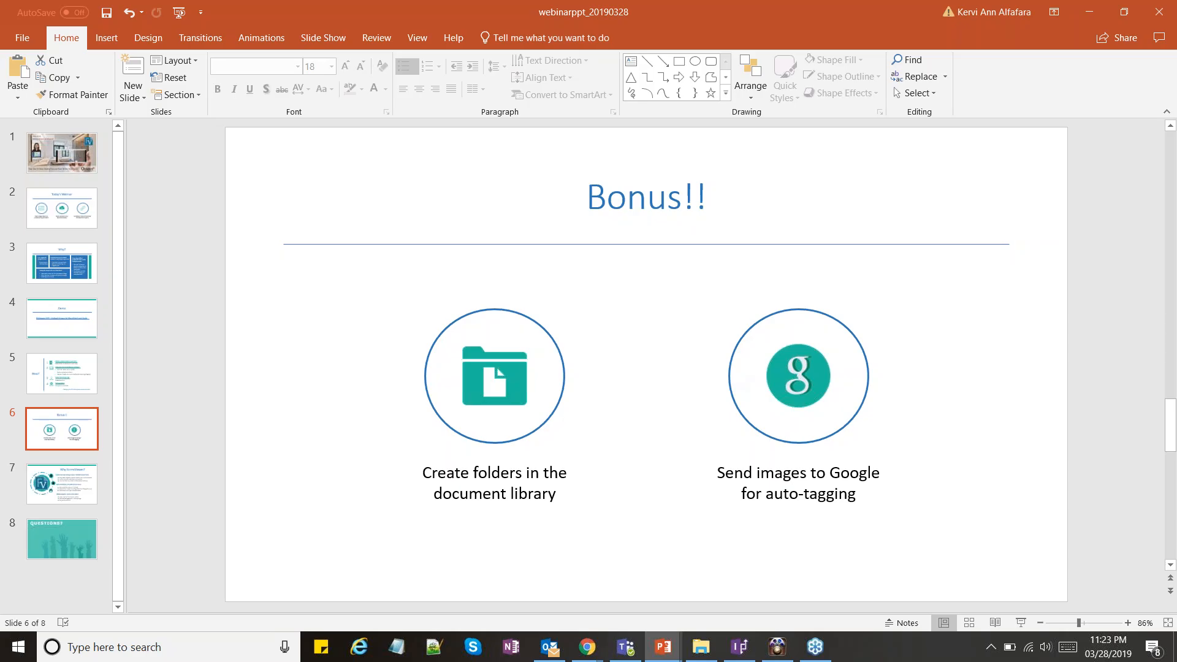
key(shift+F5)
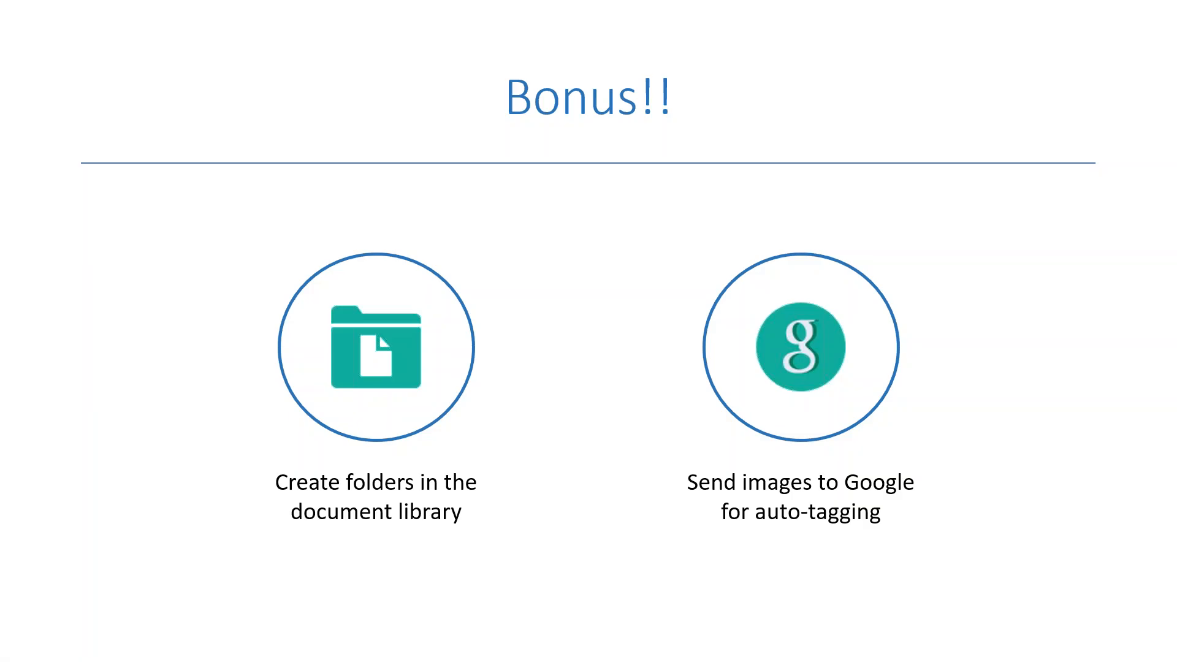
key(Right)
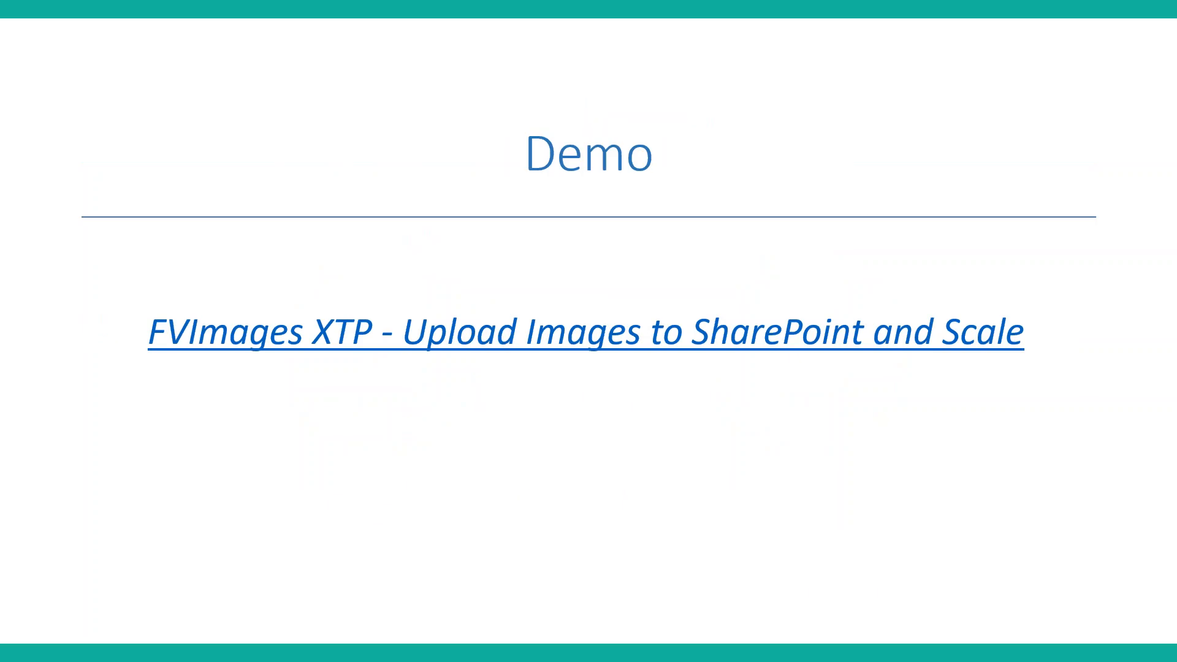